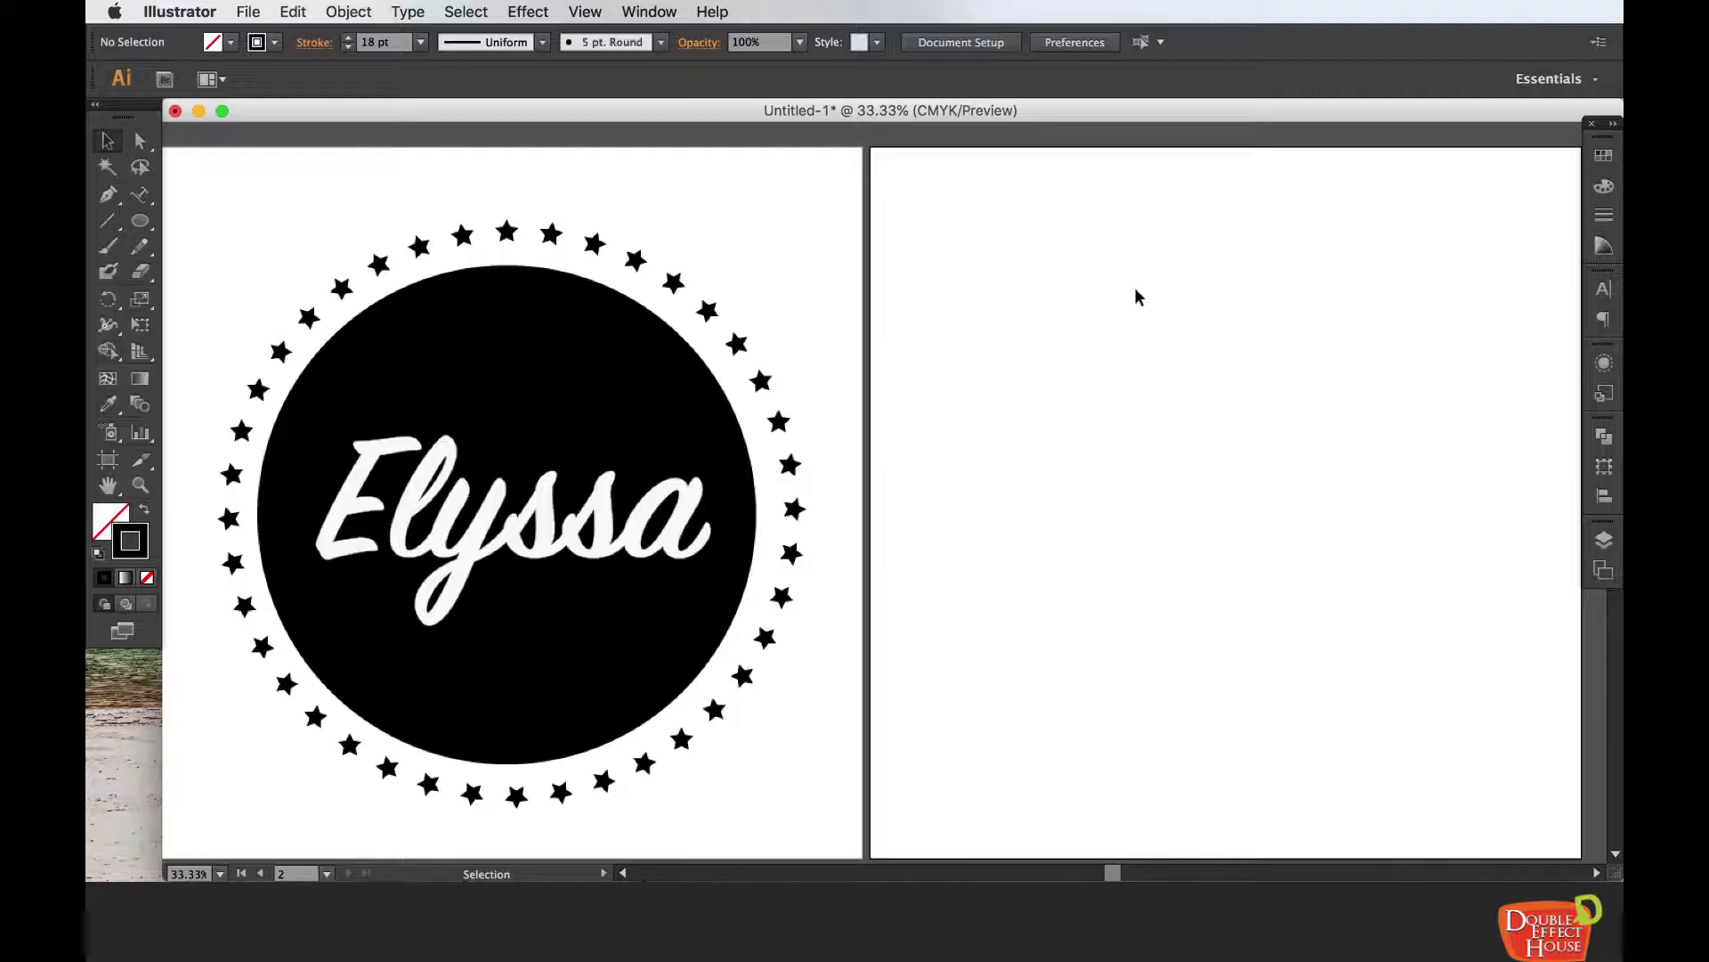
- Draw a large outlined circle on the blank artboard with the Ellipse tool and position it near the middle
click(147, 221)
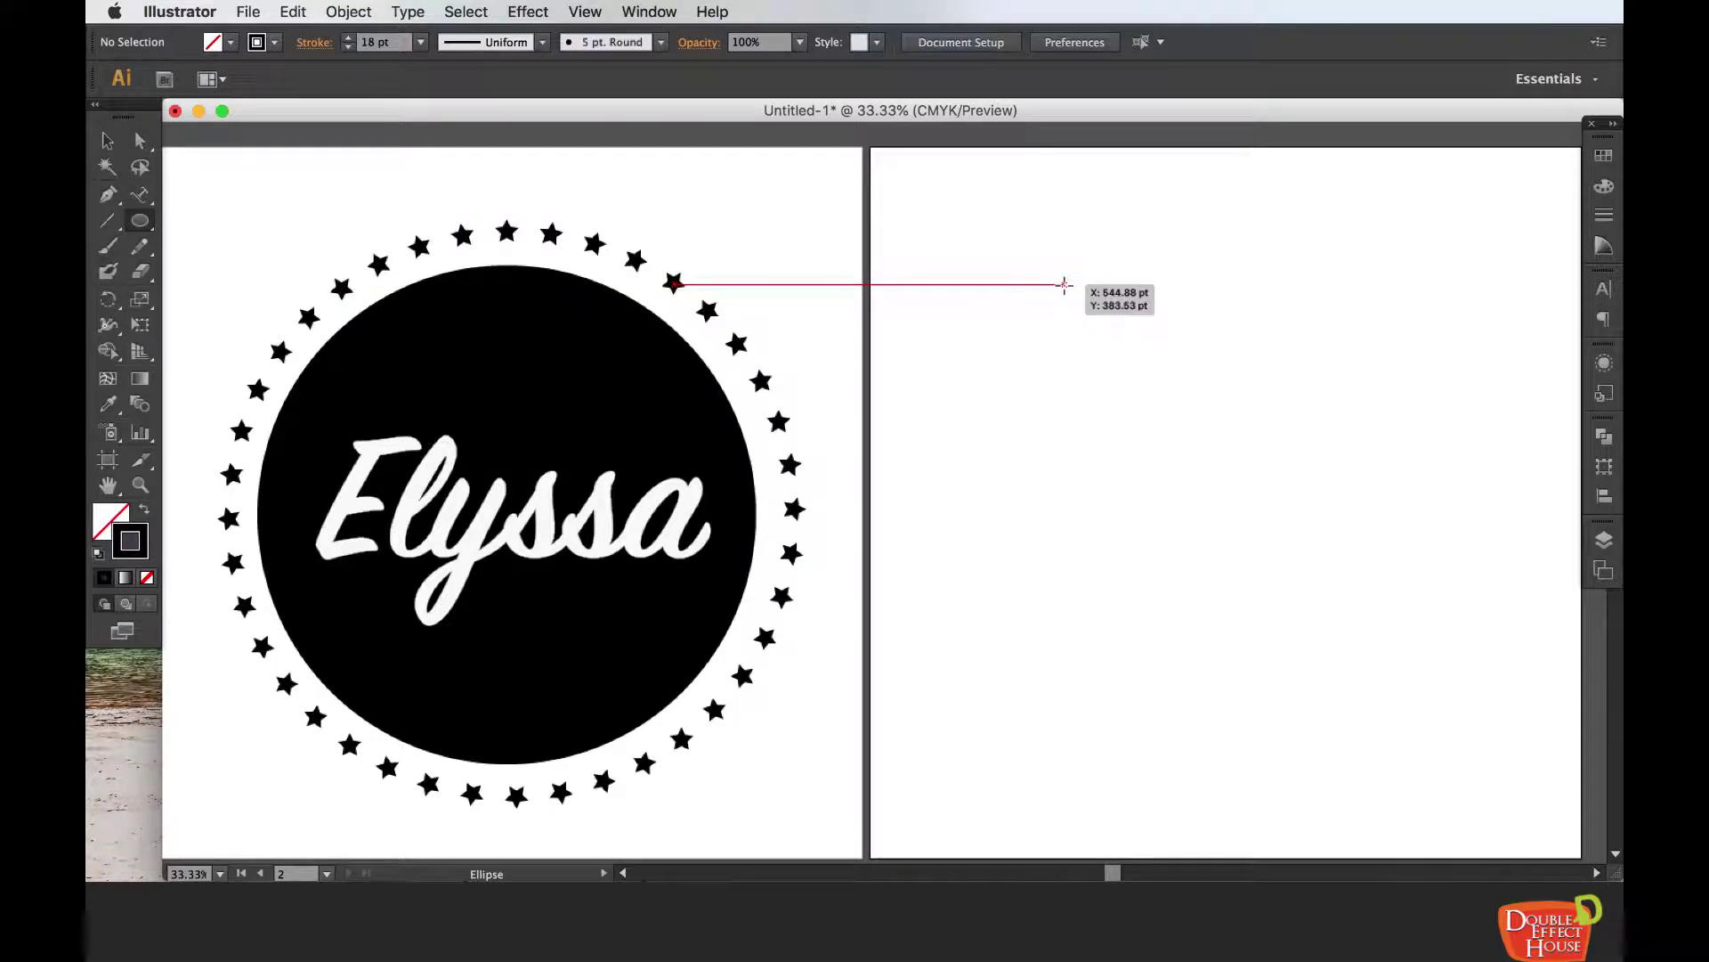
drag(1064, 284, 1502, 649)
click(107, 140)
drag(1346, 297, 1327, 293)
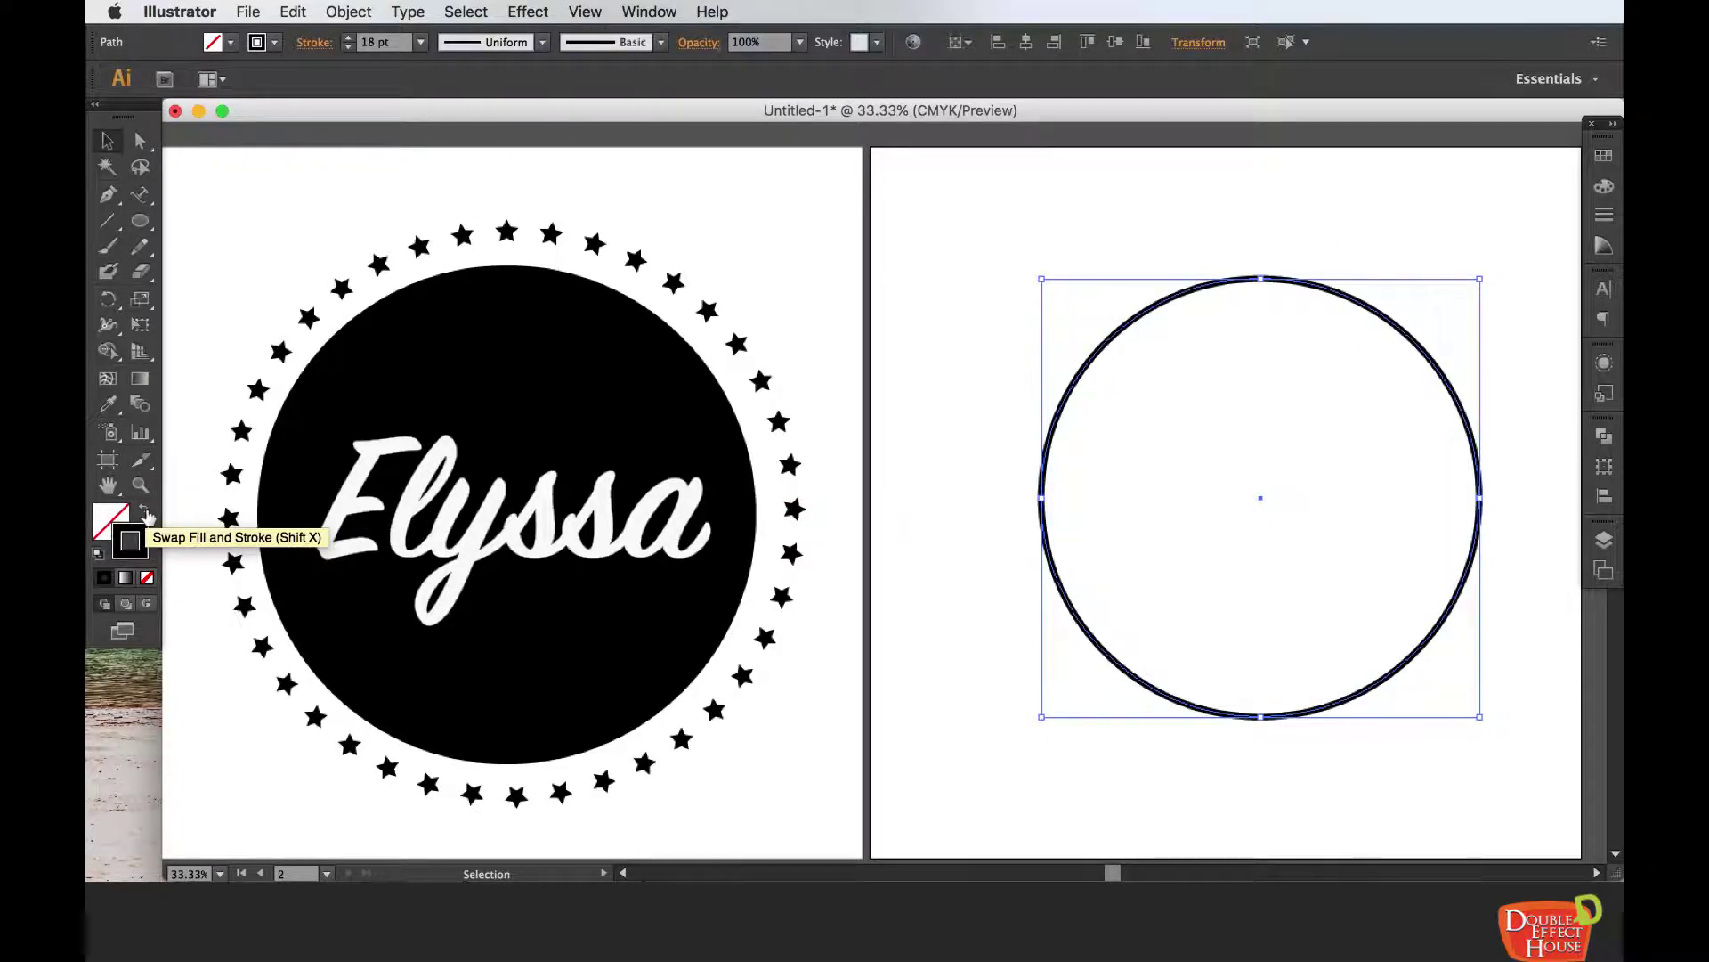
- Swap the circle's fill and stroke to make it solid black without an outline, and nudge it slightly toward the artboard's middle
click(147, 515)
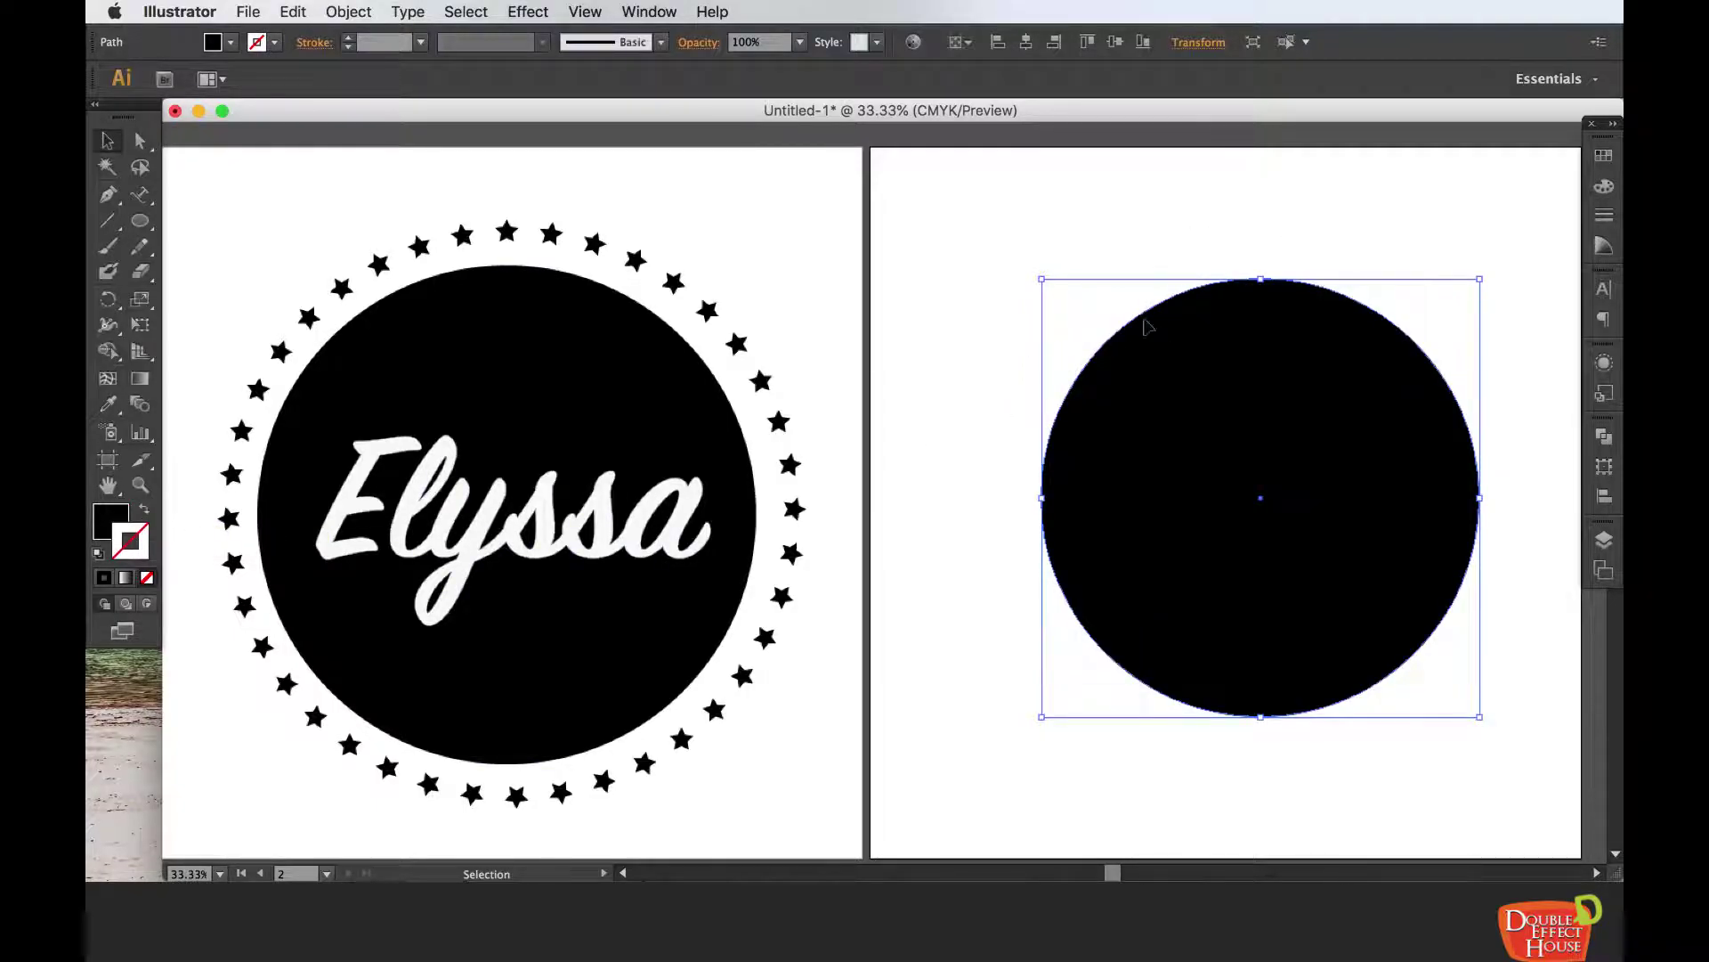
click(1320, 245)
drag(1344, 415, 1334, 415)
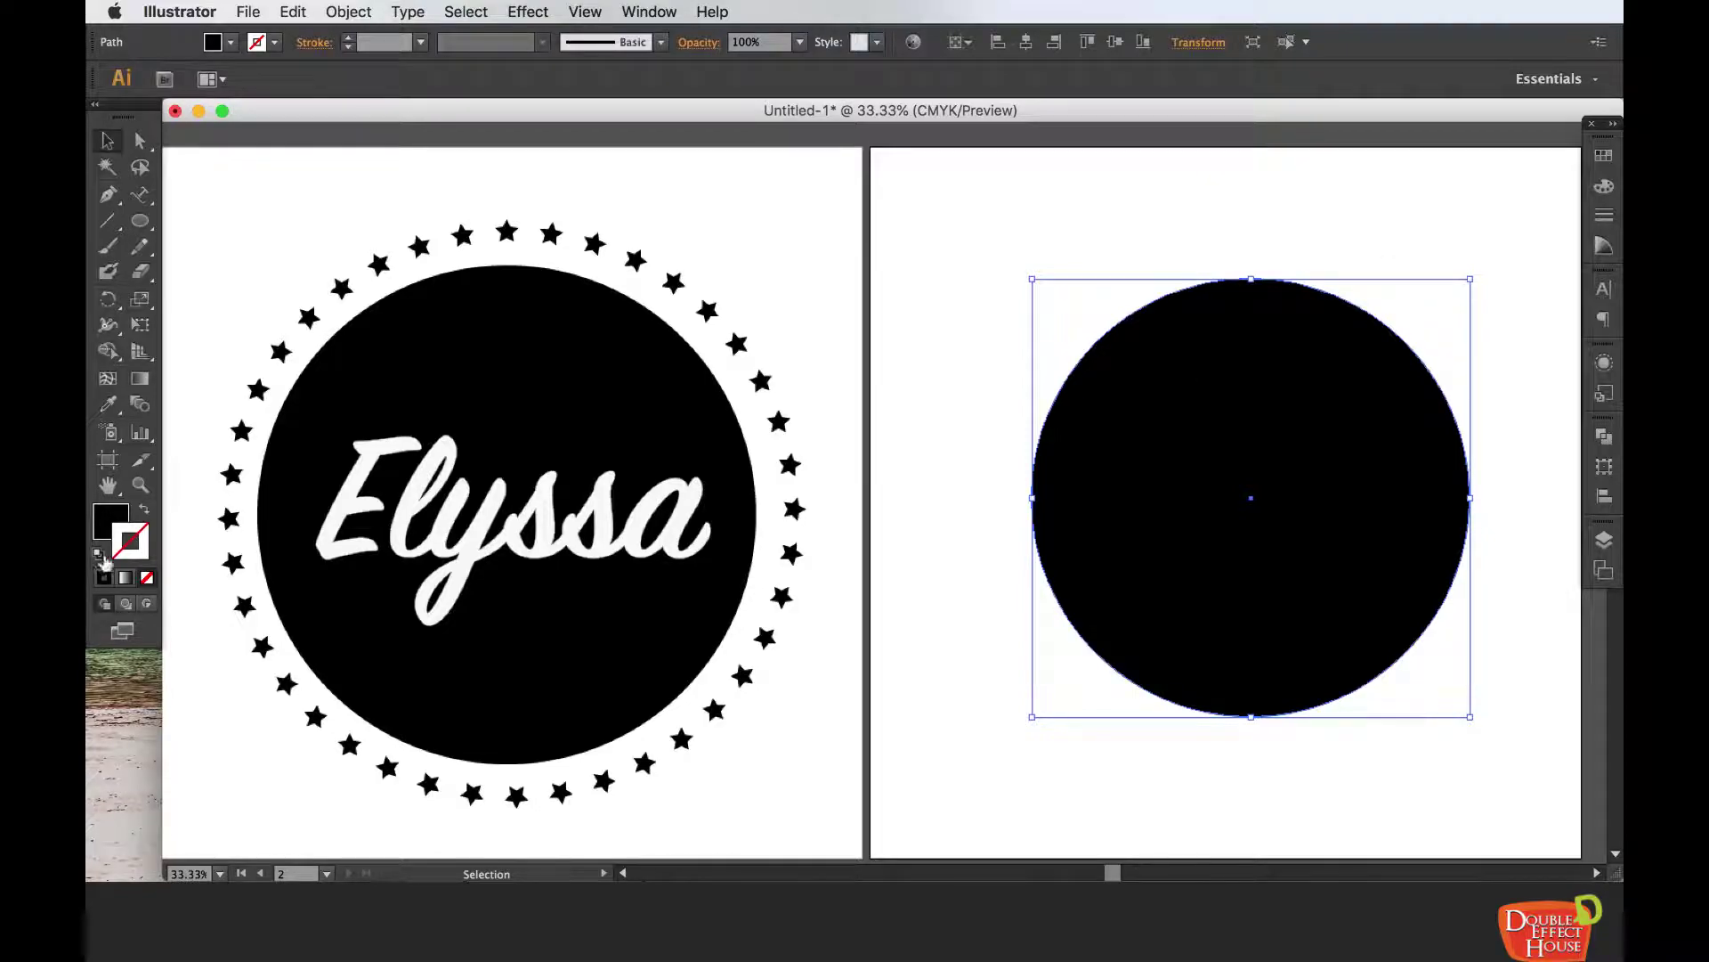
click(1322, 259)
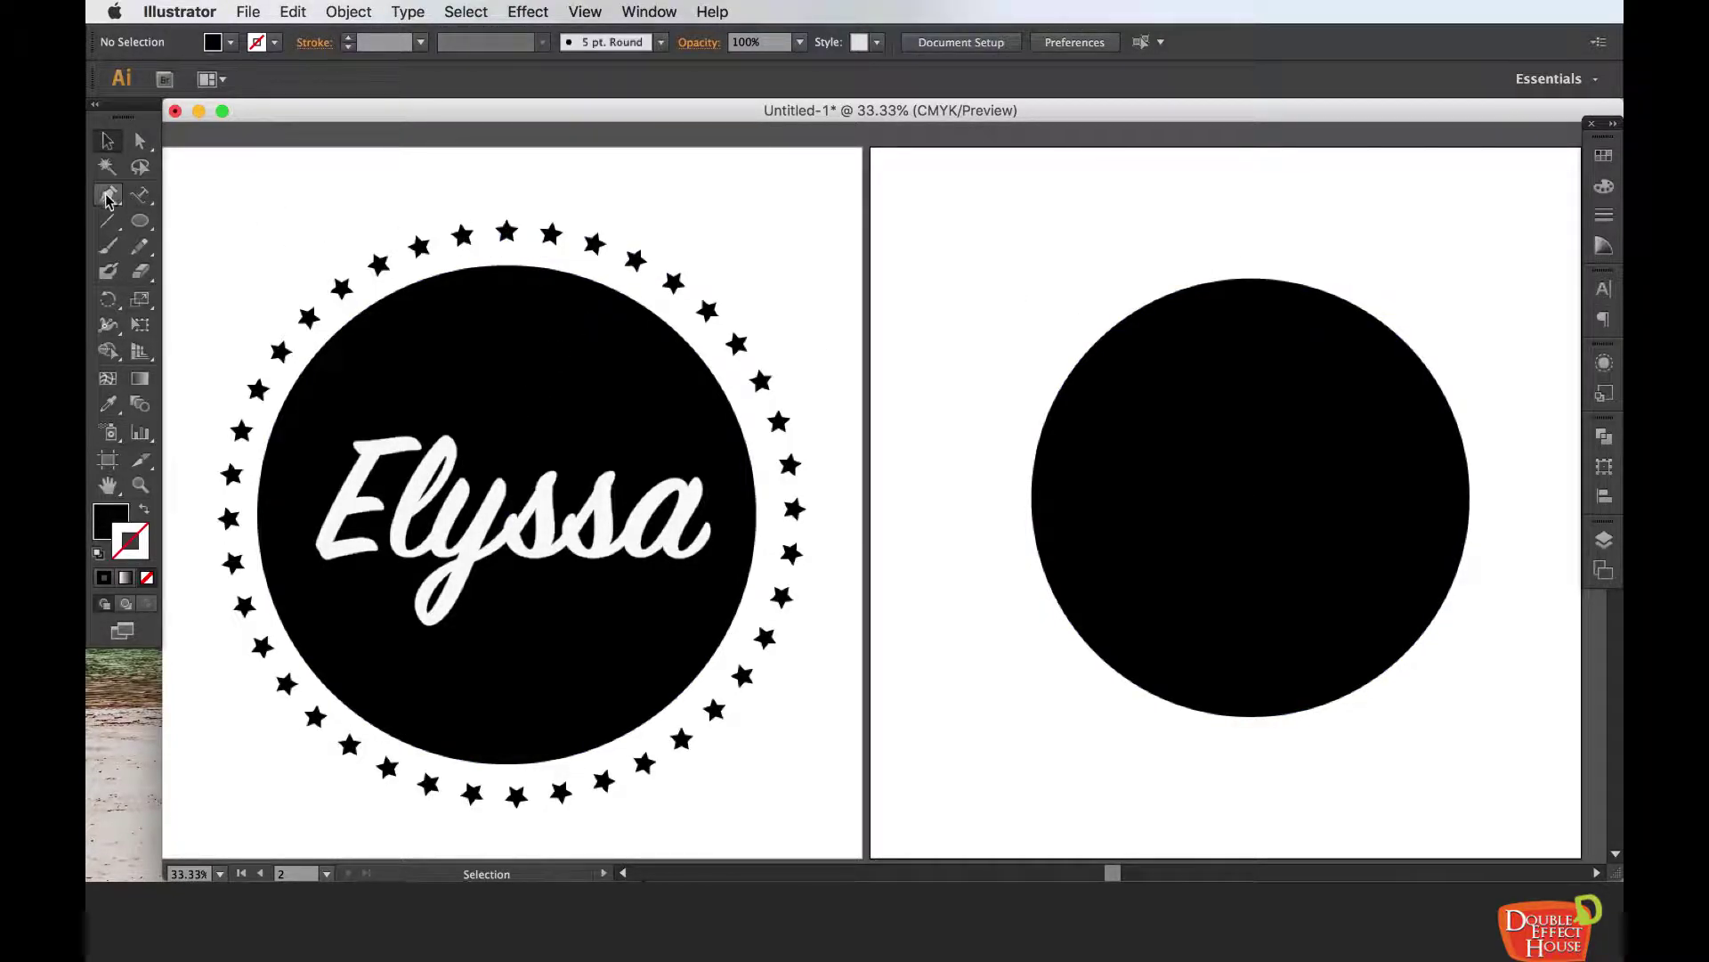
- Draw a small black five-pointed star above the solid circle with the Star tool
click(145, 224)
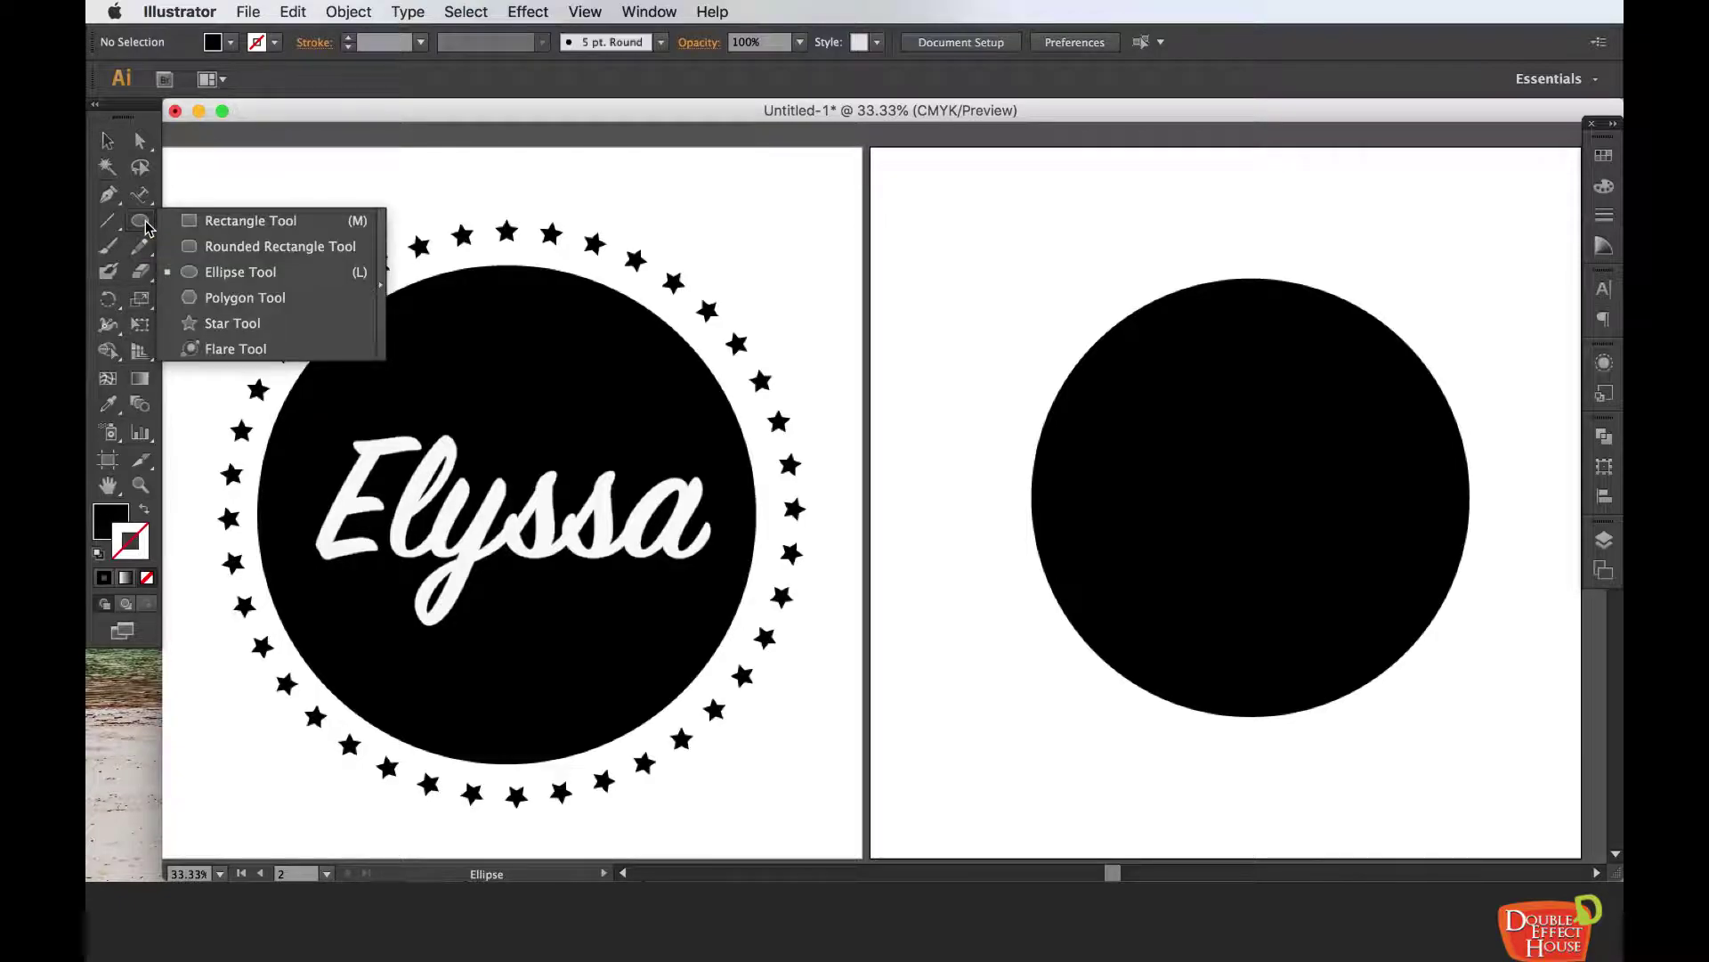
click(234, 323)
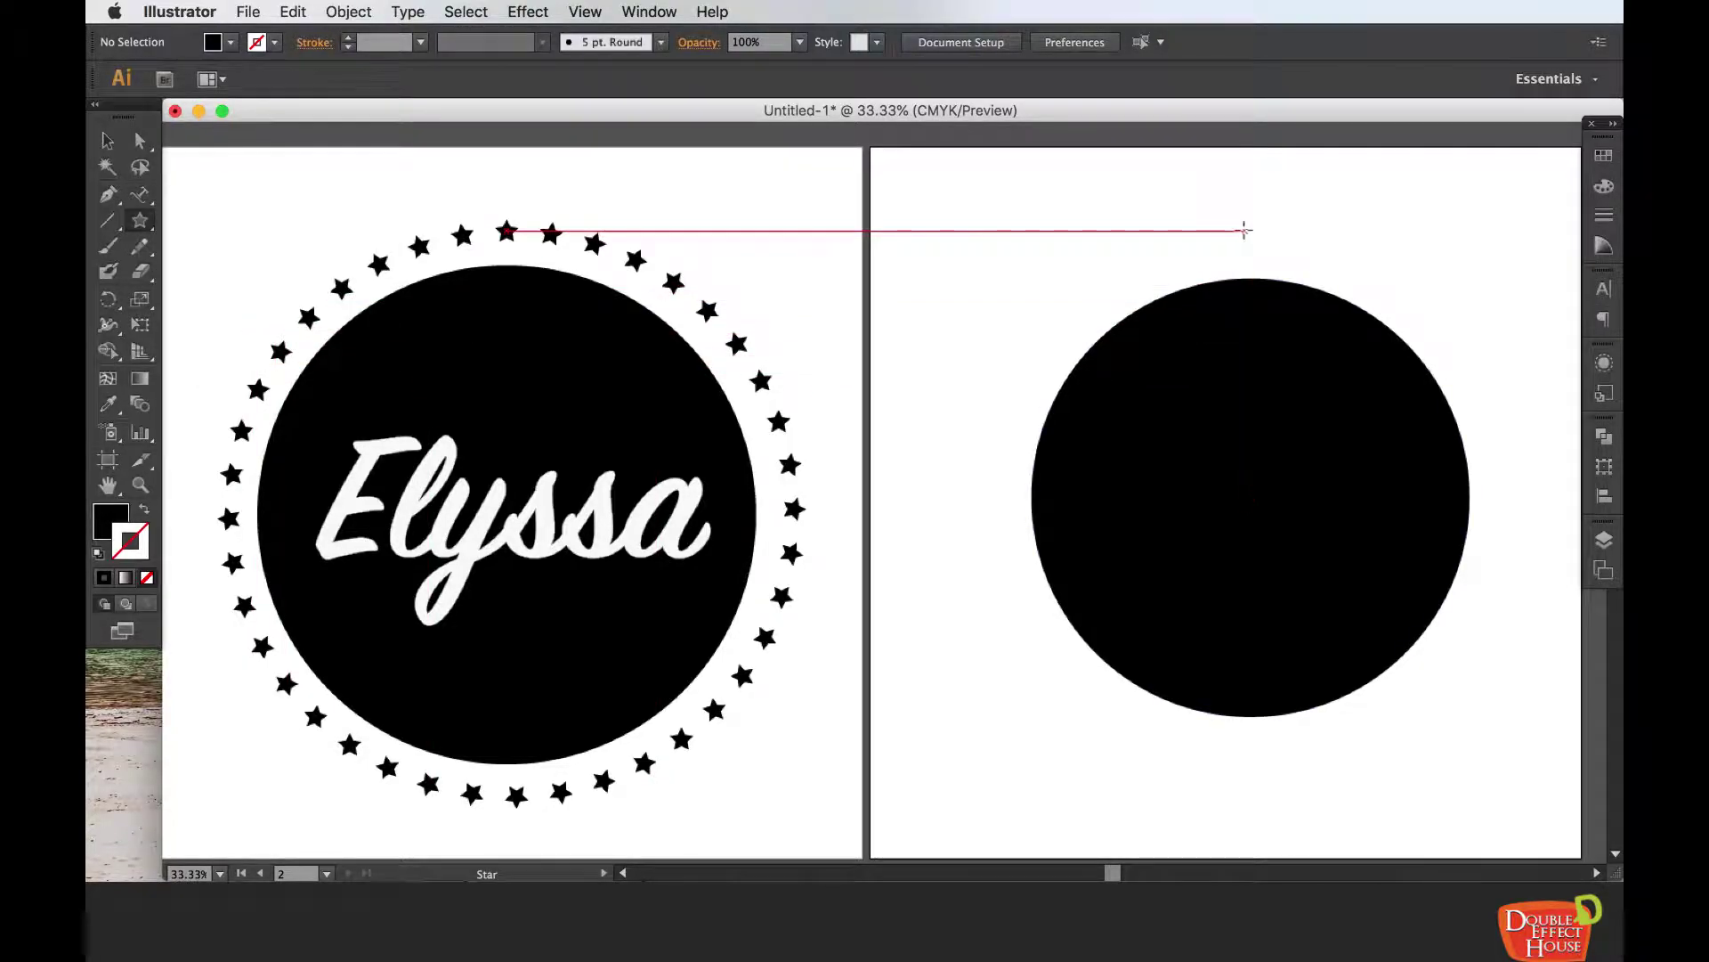
drag(1237, 229, 1245, 236)
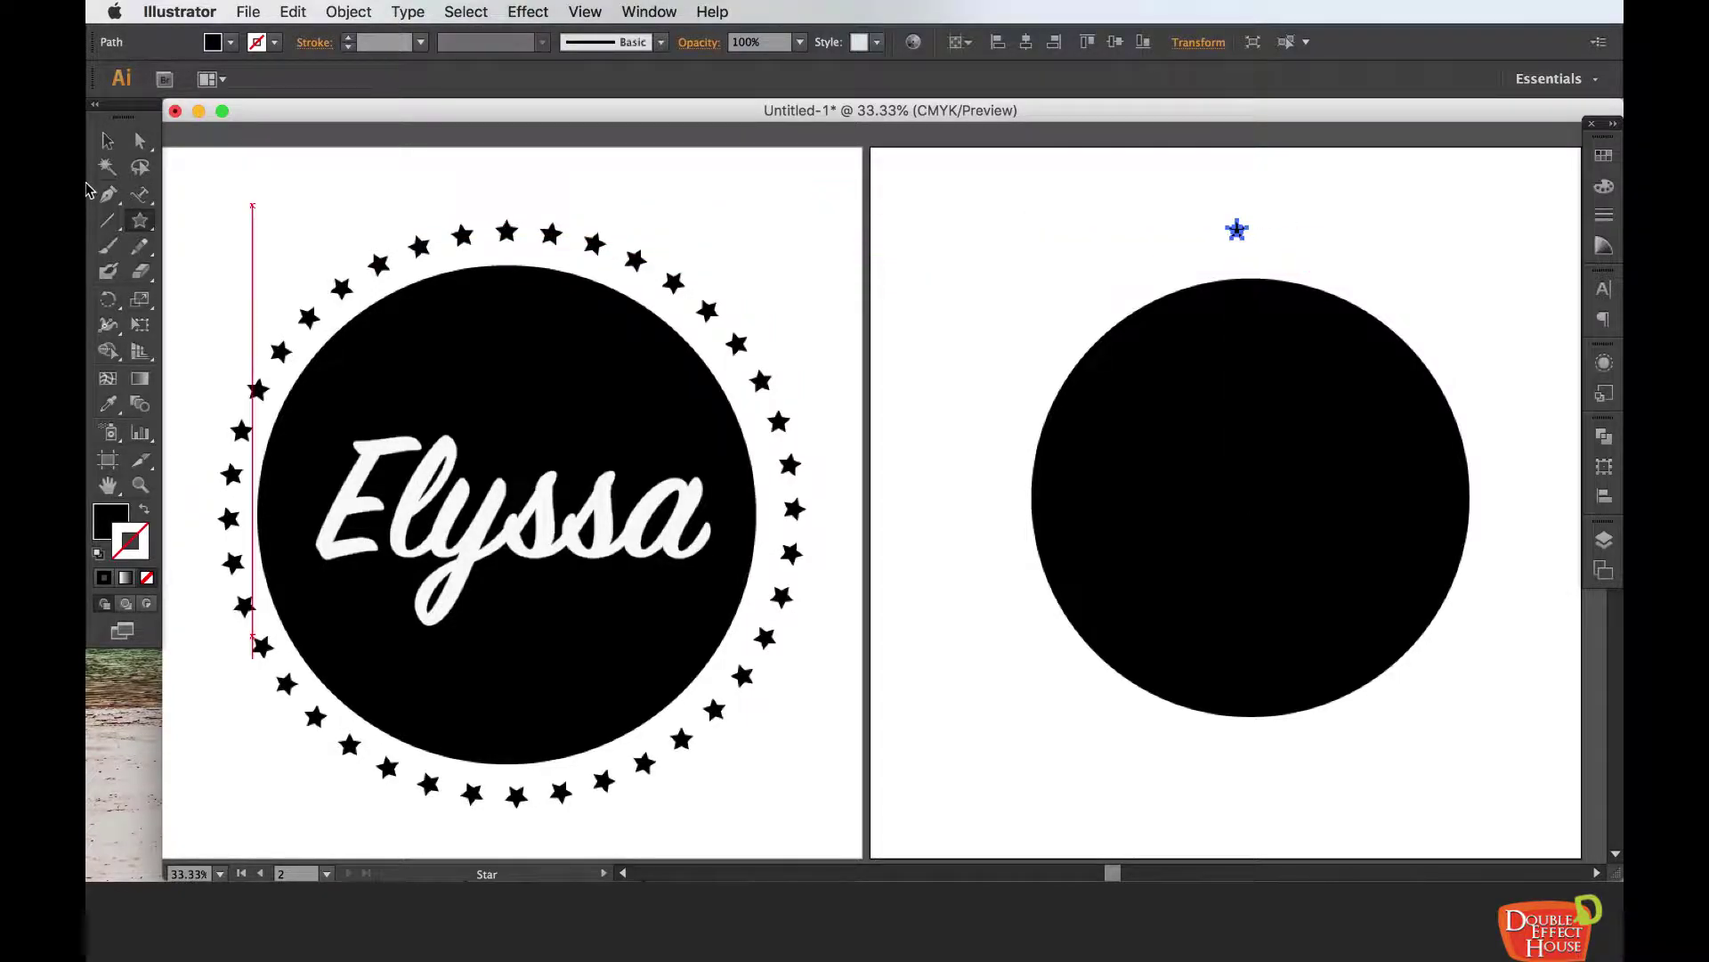
- Move the star so it sits directly above the circle's topmost point
click(116, 150)
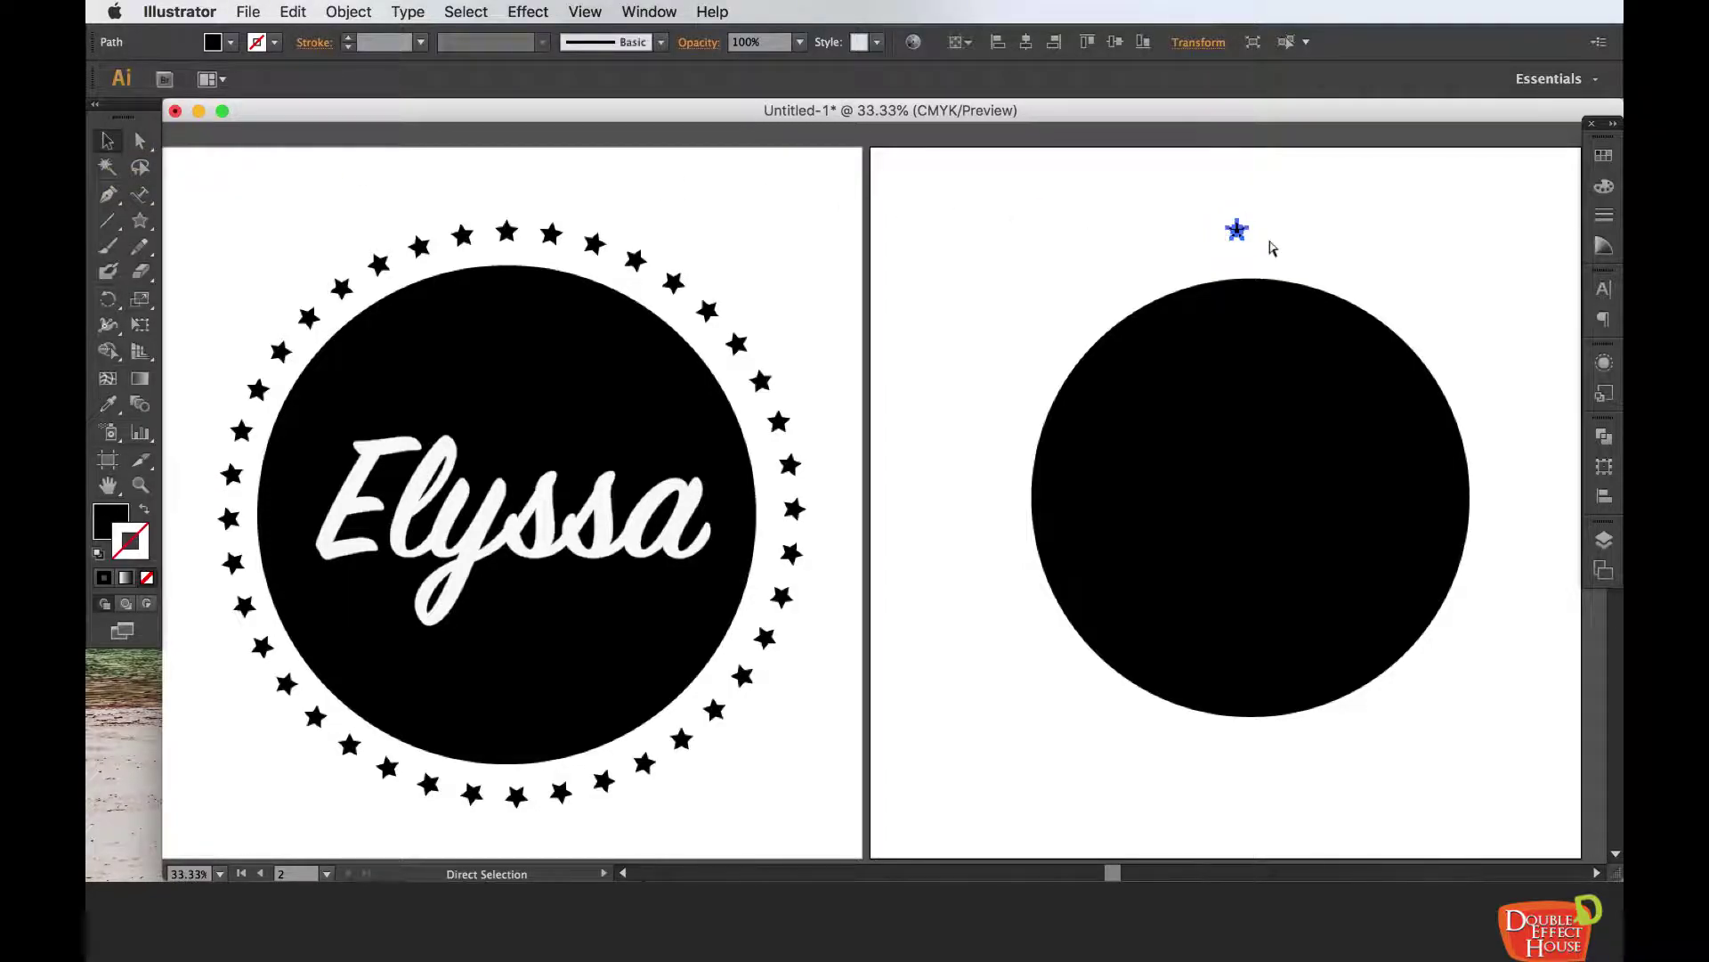
key(super+equal)
key(super+equal)
key(super+equal)
drag(1247, 249, 763, 492)
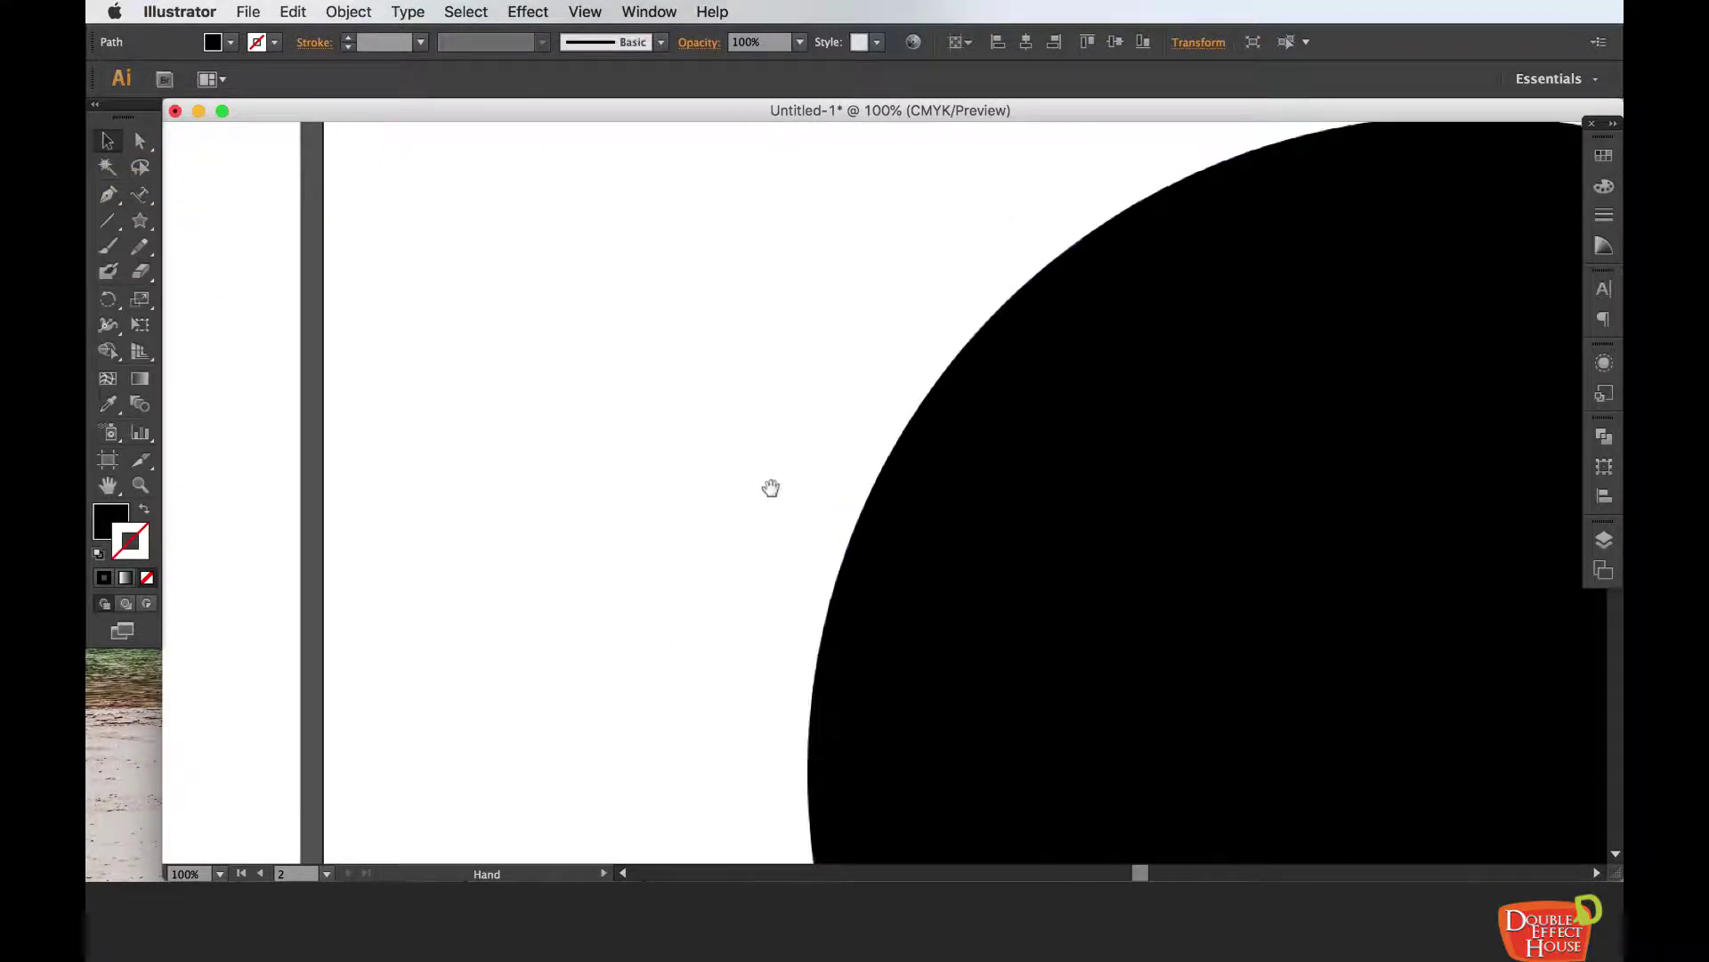
drag(943, 248, 526, 477)
click(949, 225)
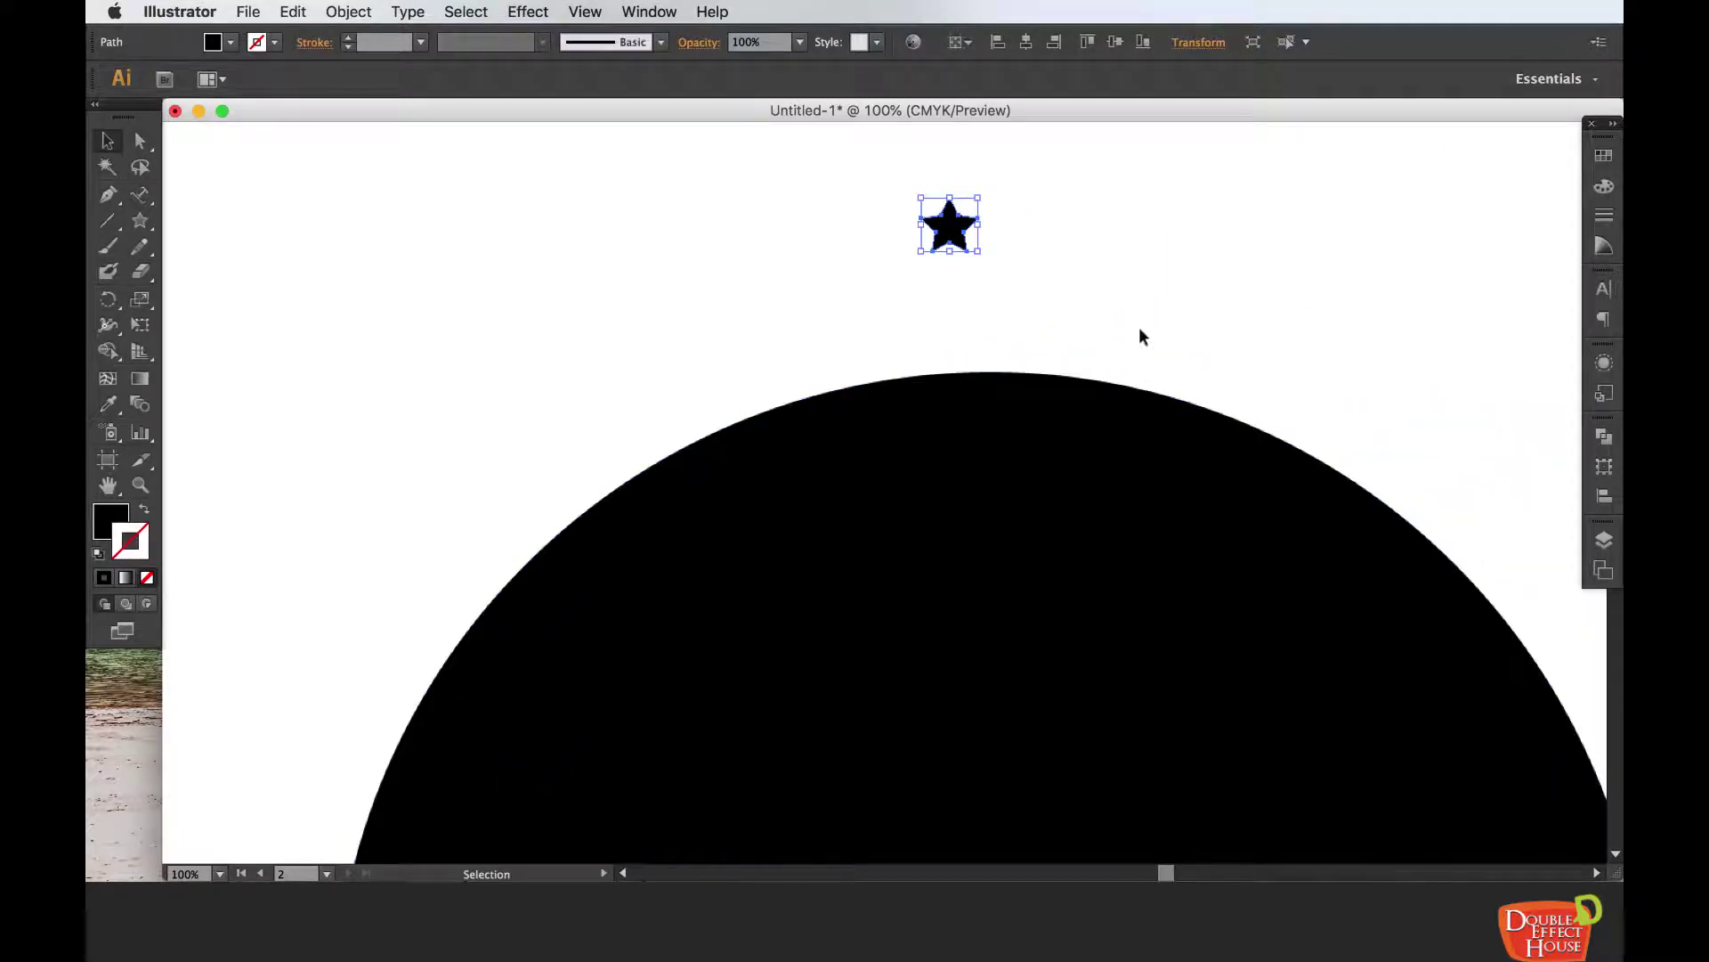
scroll(1098, 332, right, 3)
scroll(1097, 331, down, 2)
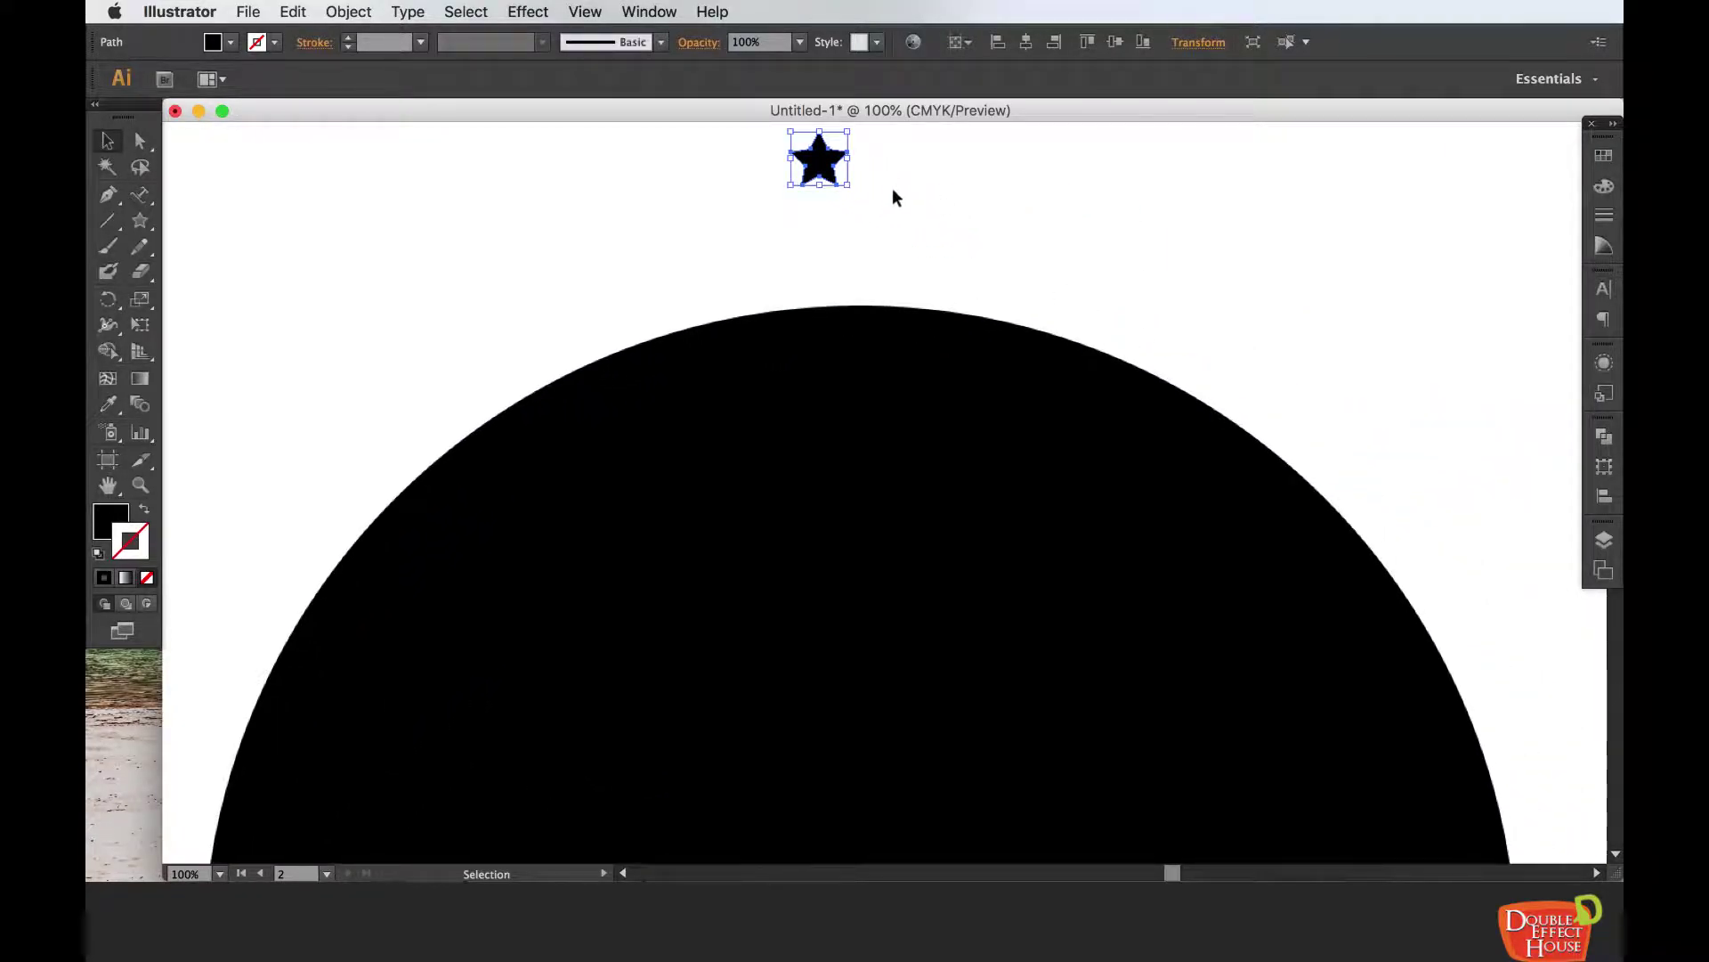
drag(828, 172, 865, 196)
scroll(1042, 383, down, 5)
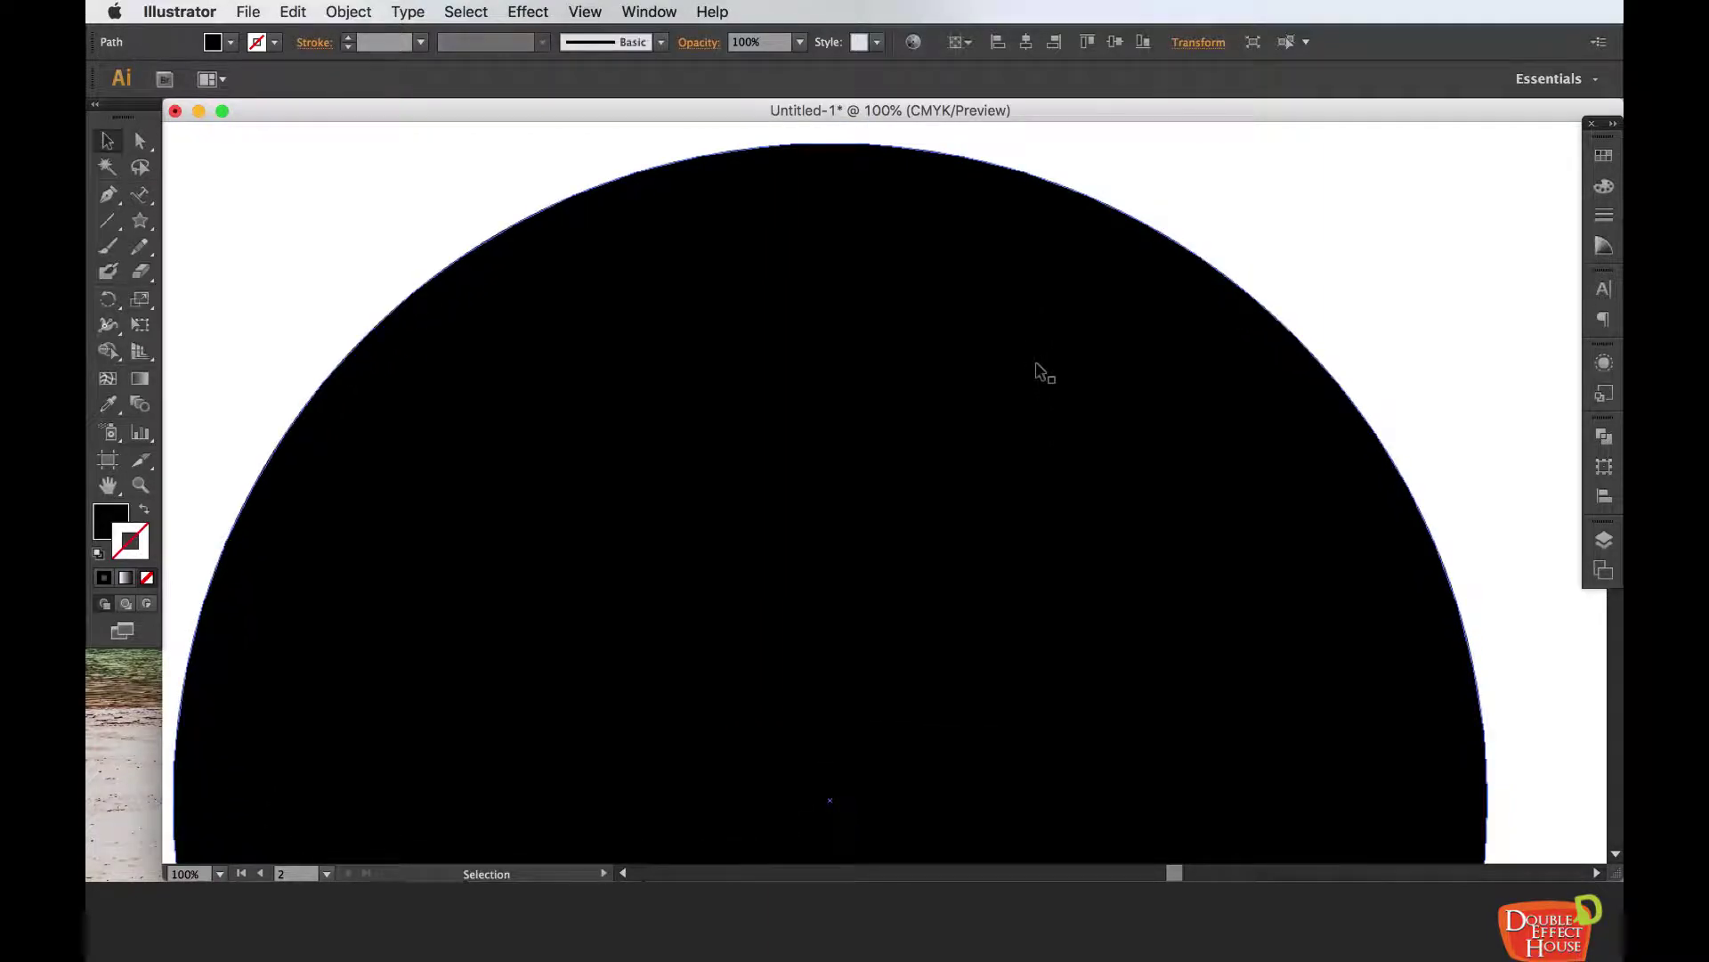
key(super+minus)
click(851, 182)
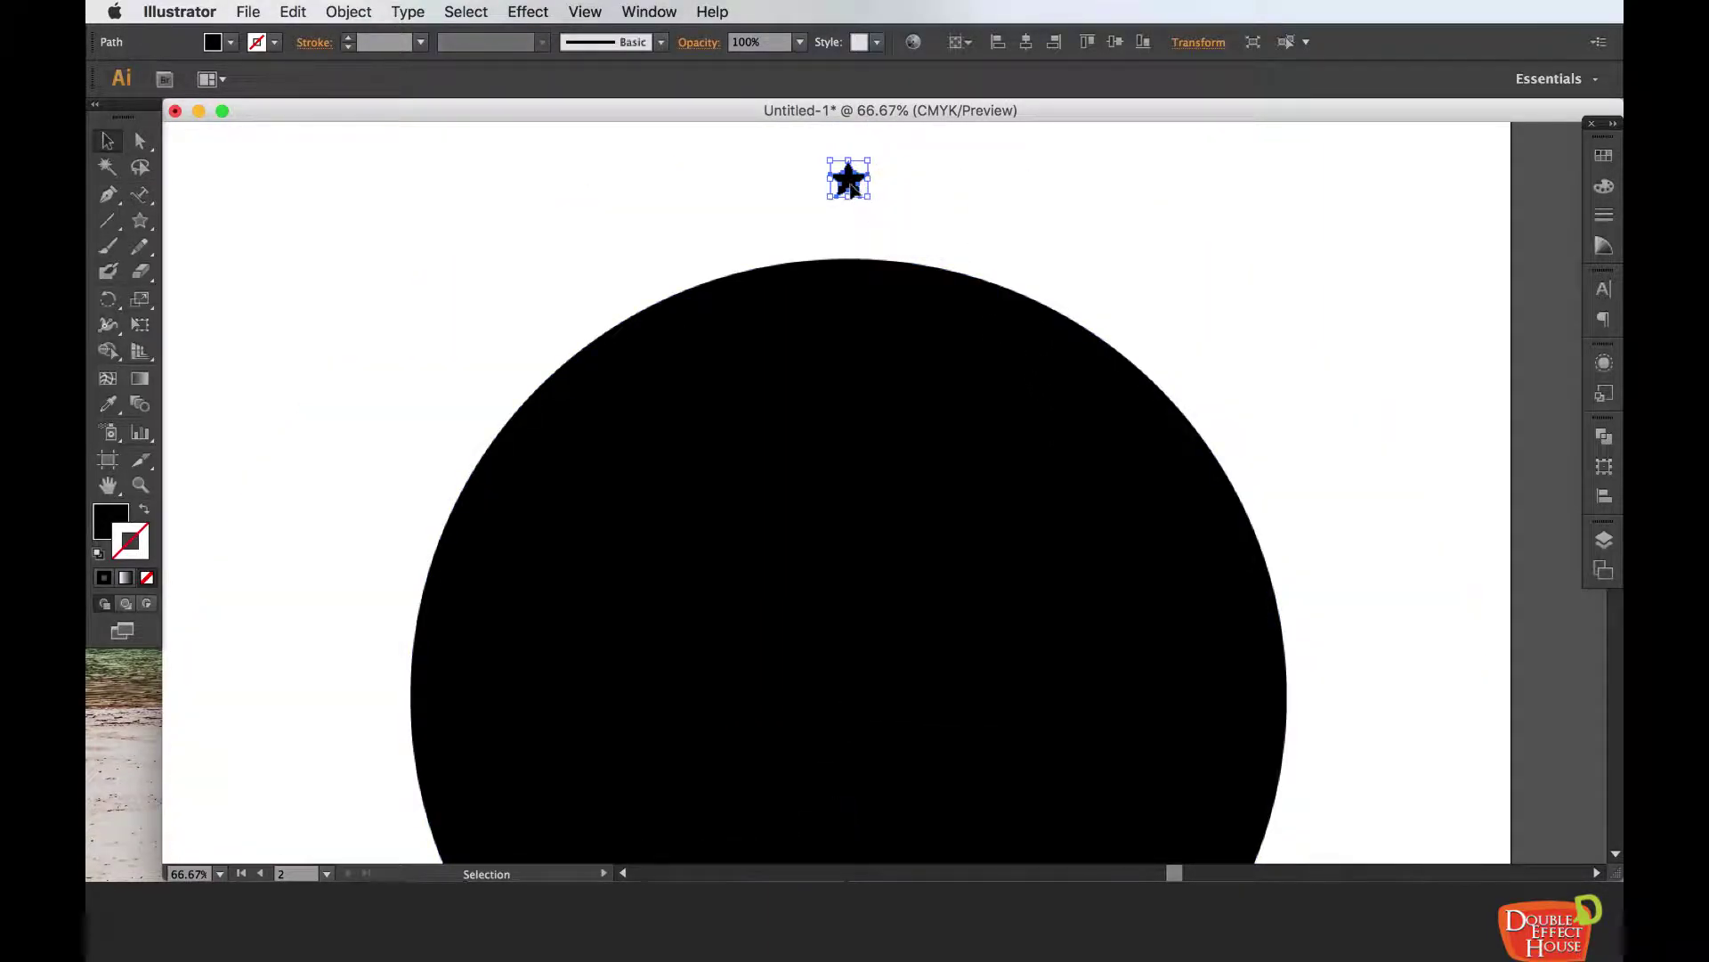
mouse_move(850, 187)
mouse_down()
mouse_move(814, 185)
mouse_move(853, 190)
mouse_move(852, 226)
mouse_move(850, 187)
mouse_up()
- Check that Smart Guides are enabled, and move the star straight down closer to the circle's upper edge
click(599, 11)
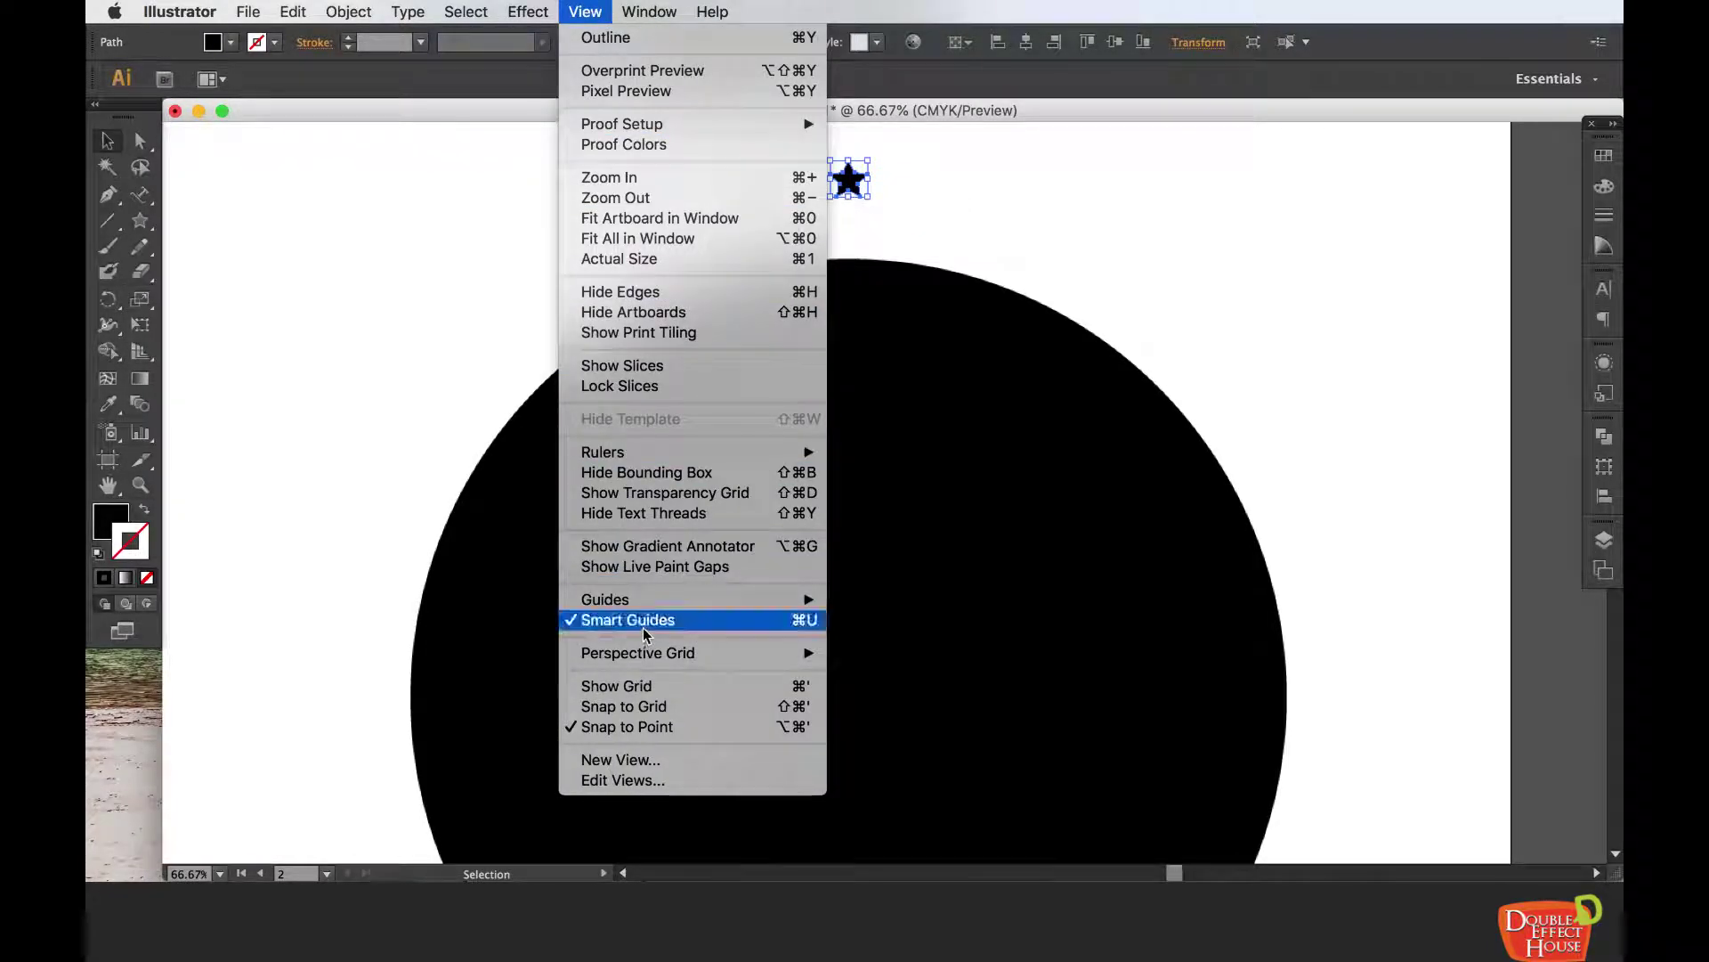
click(1212, 272)
click(975, 220)
mouse_move(852, 189)
mouse_down()
mouse_move(874, 205)
mouse_move(746, 223)
mouse_move(853, 210)
mouse_up()
click(935, 216)
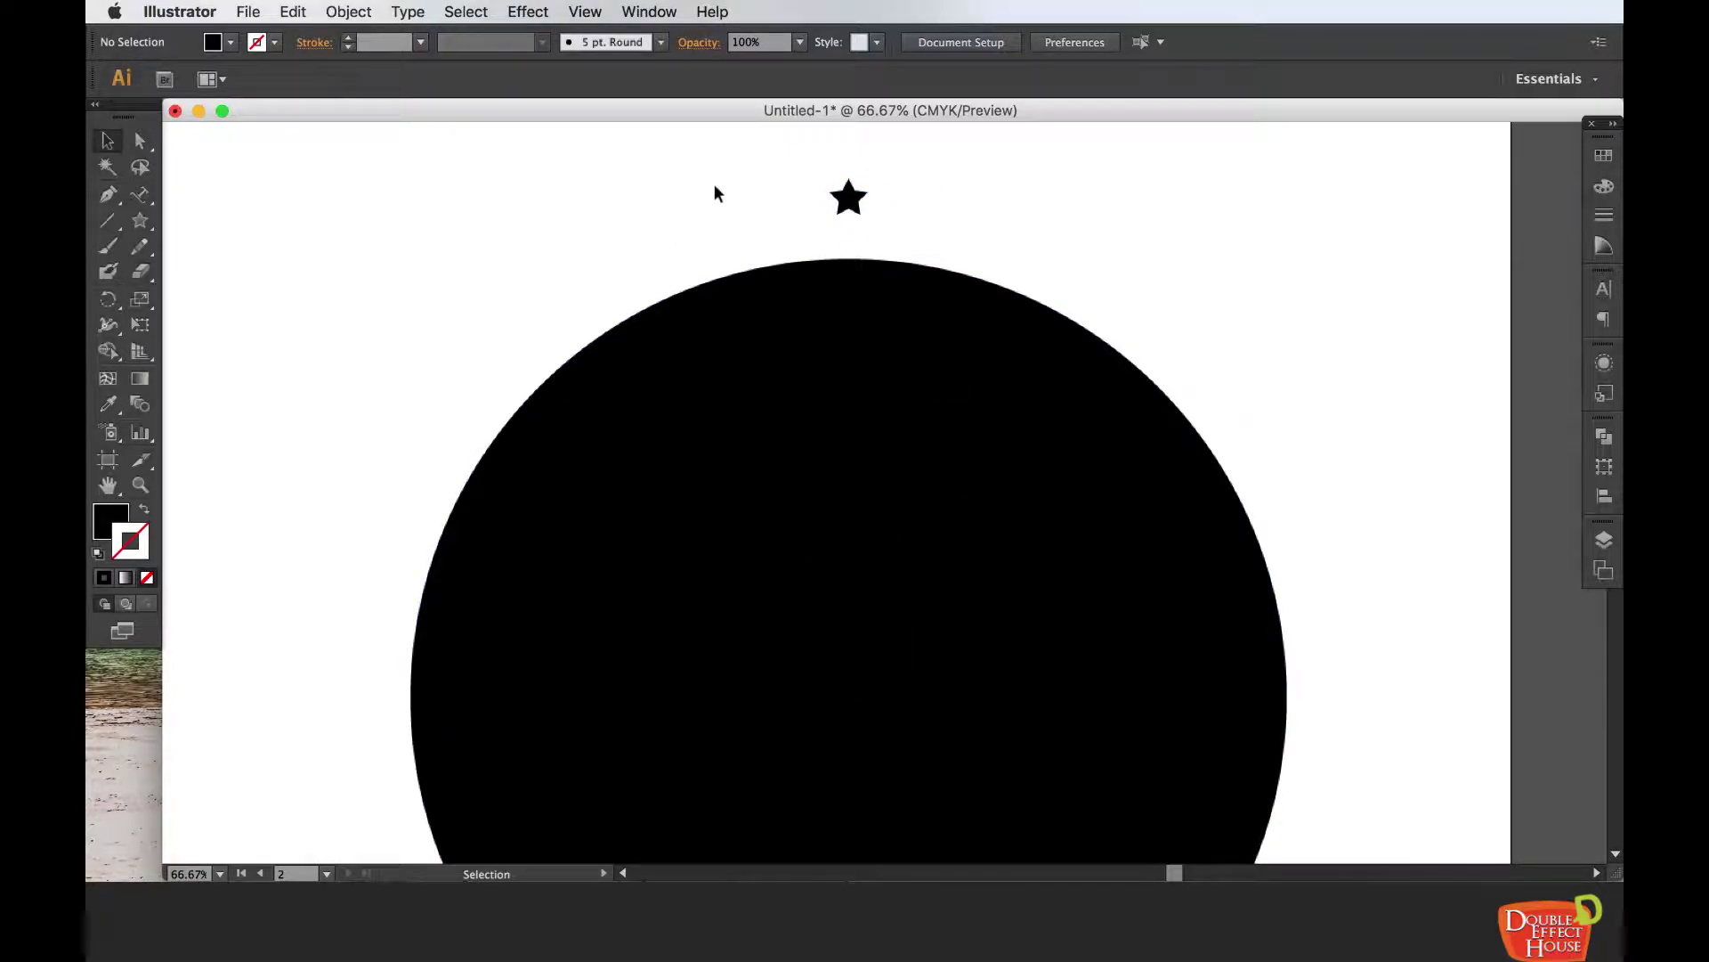
- Select the star and the circle together and center them horizontally on the artboard
drag(694, 176, 930, 312)
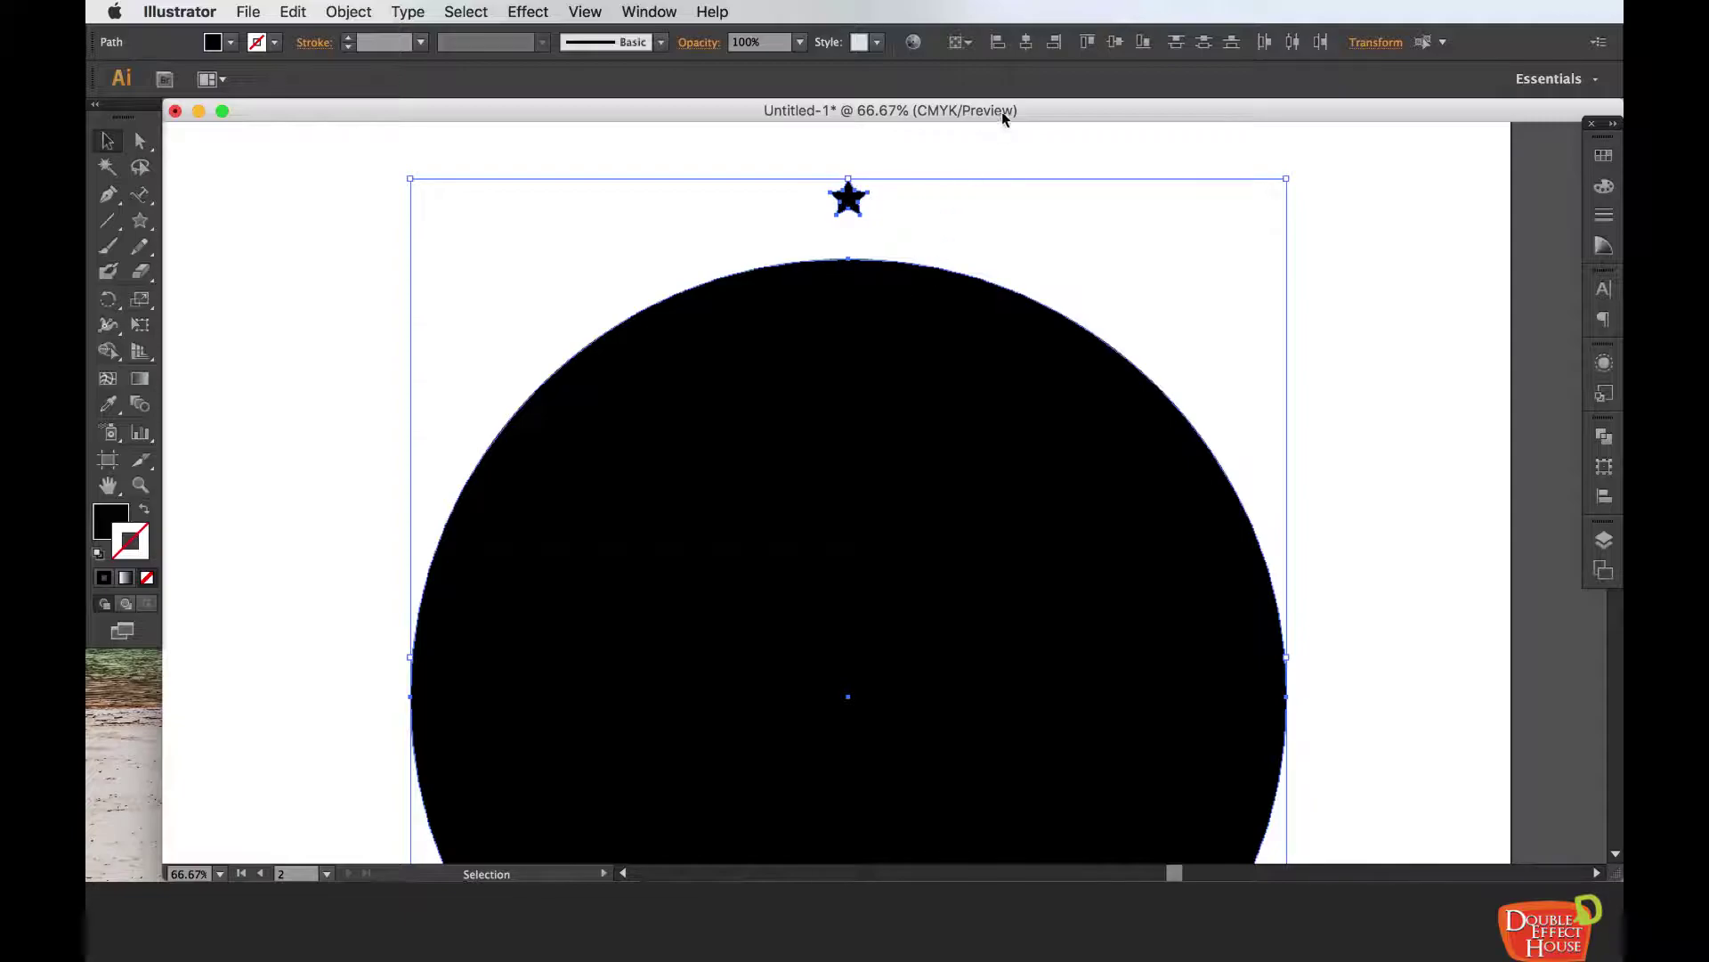
click(1026, 42)
key(super+minus)
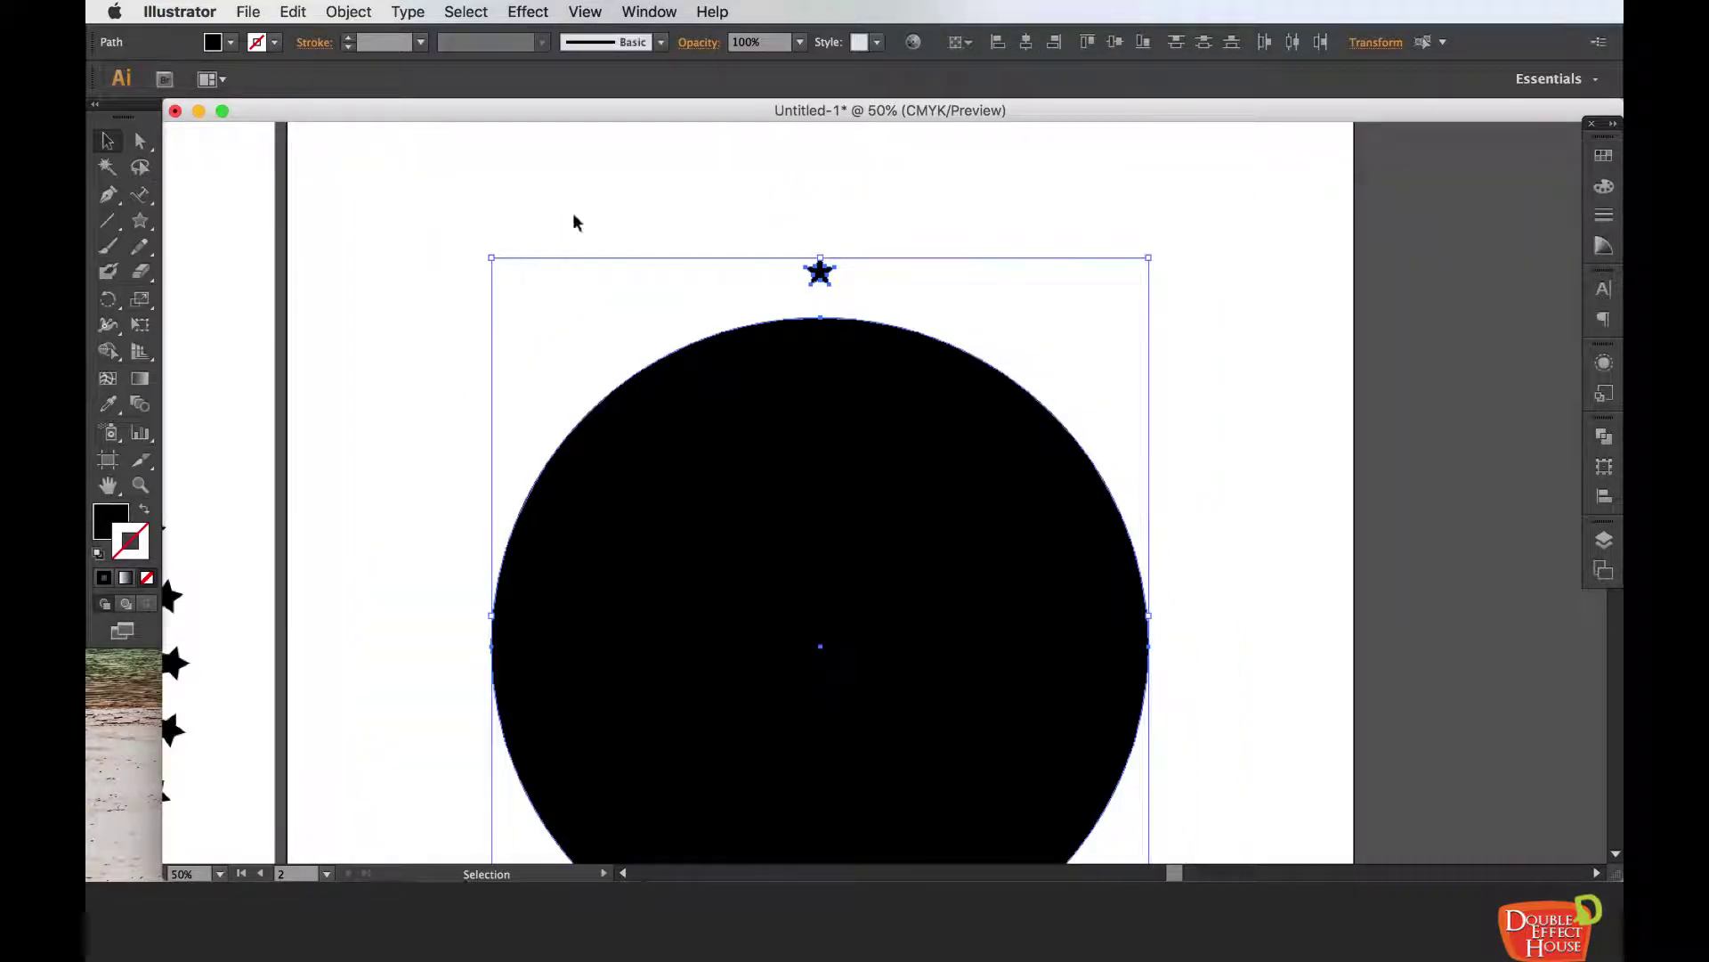
click(1222, 390)
- Create a copy of the star rotated 9° around the circle's center point
key(super+plus)
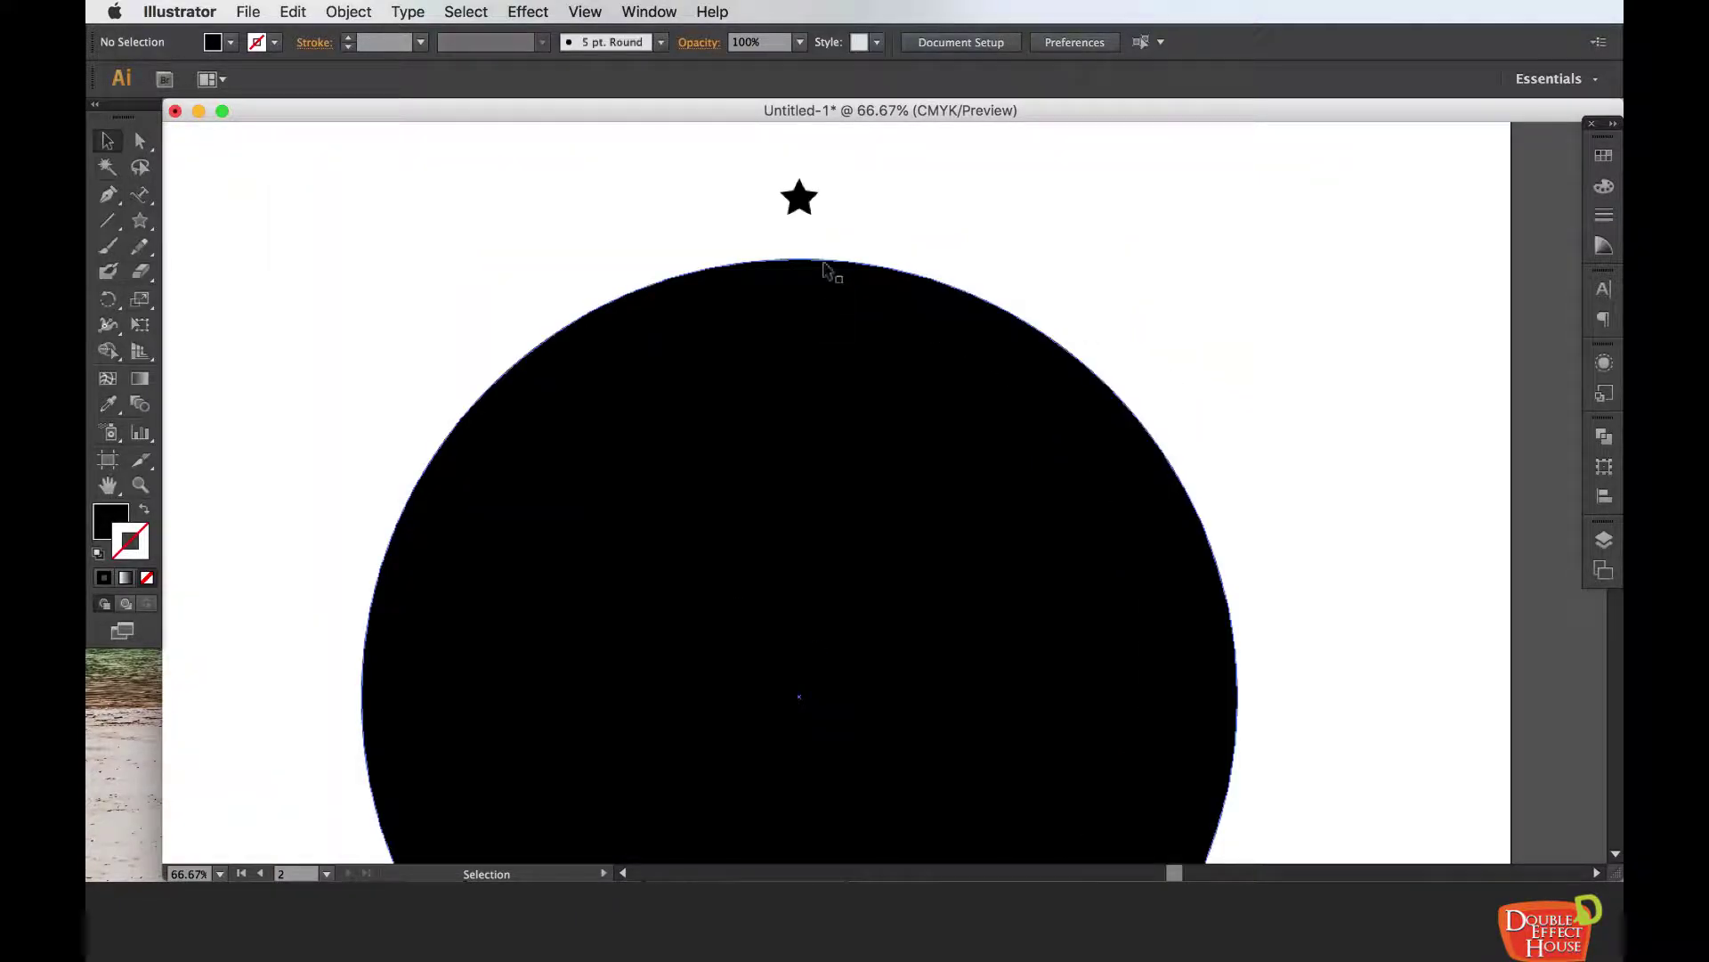
click(802, 201)
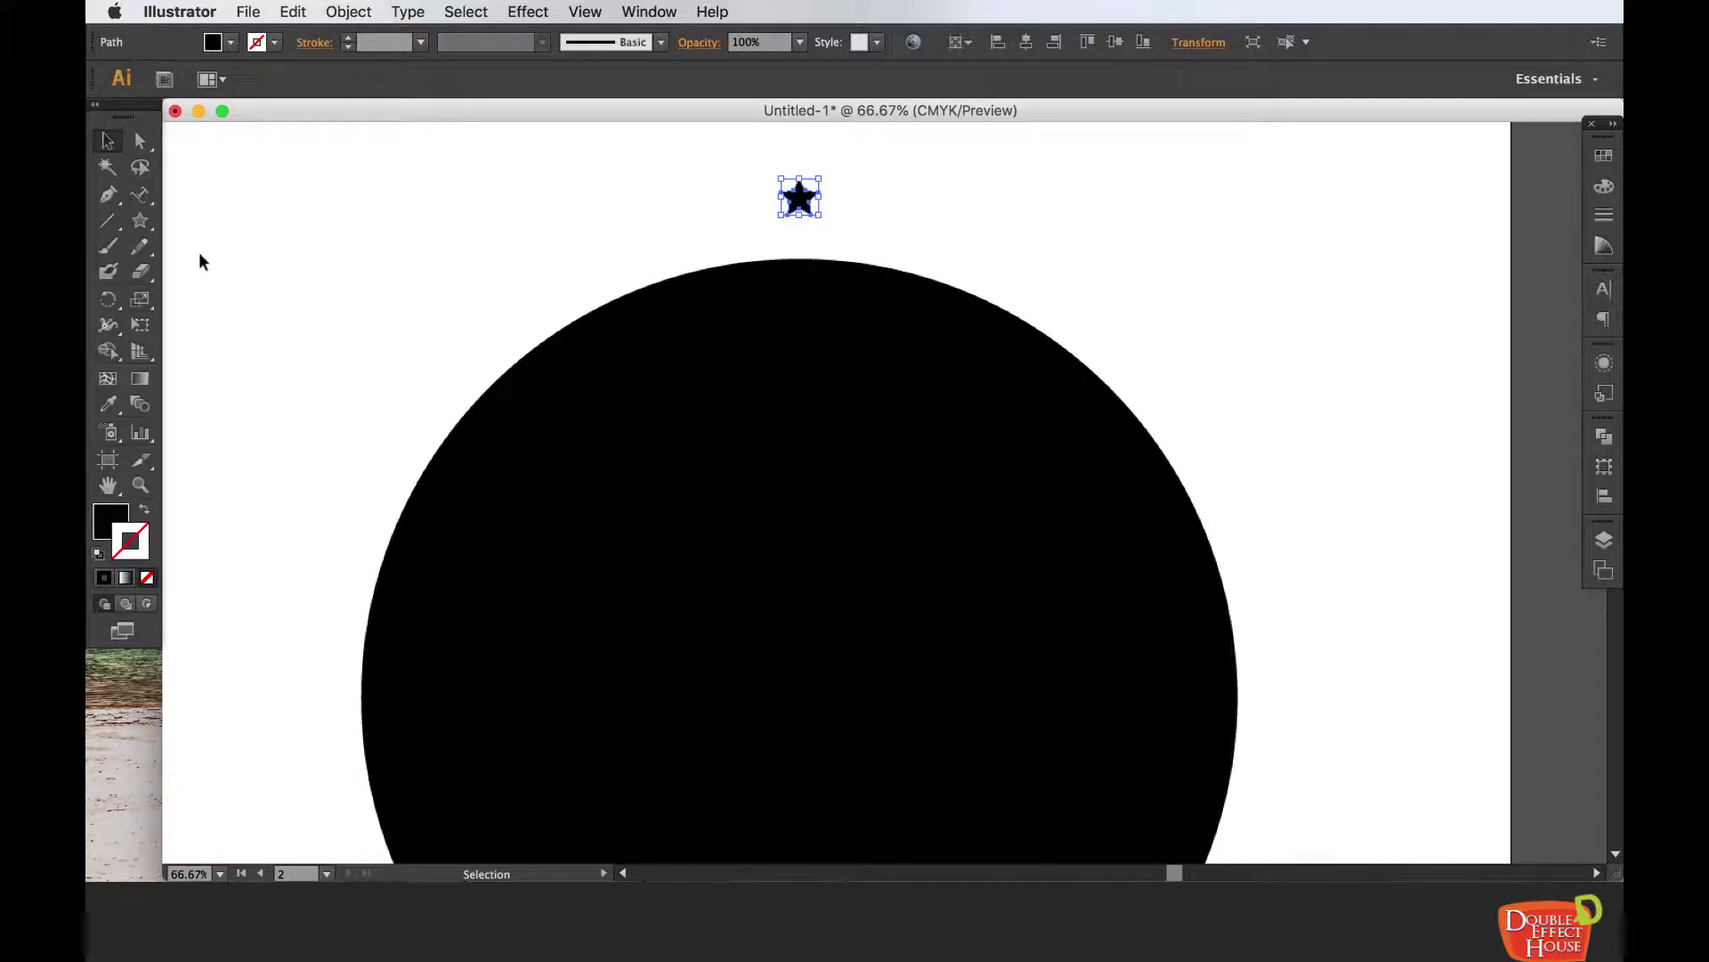
click(108, 300)
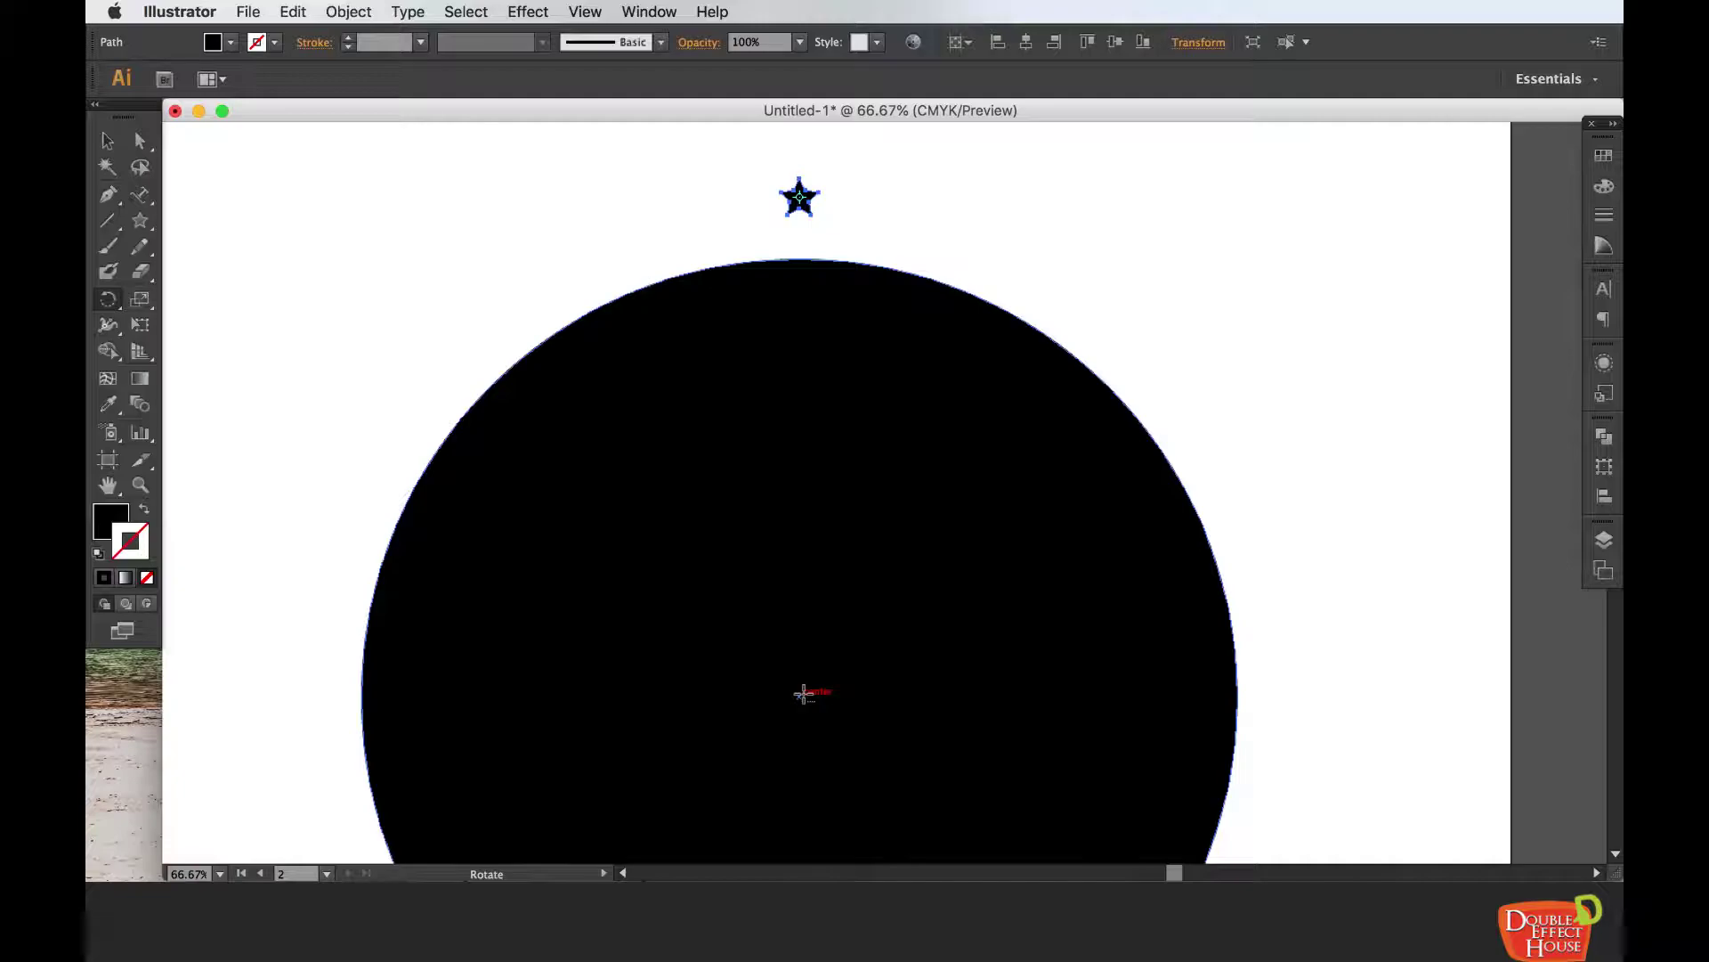
click(803, 693)
alt+click(800, 697)
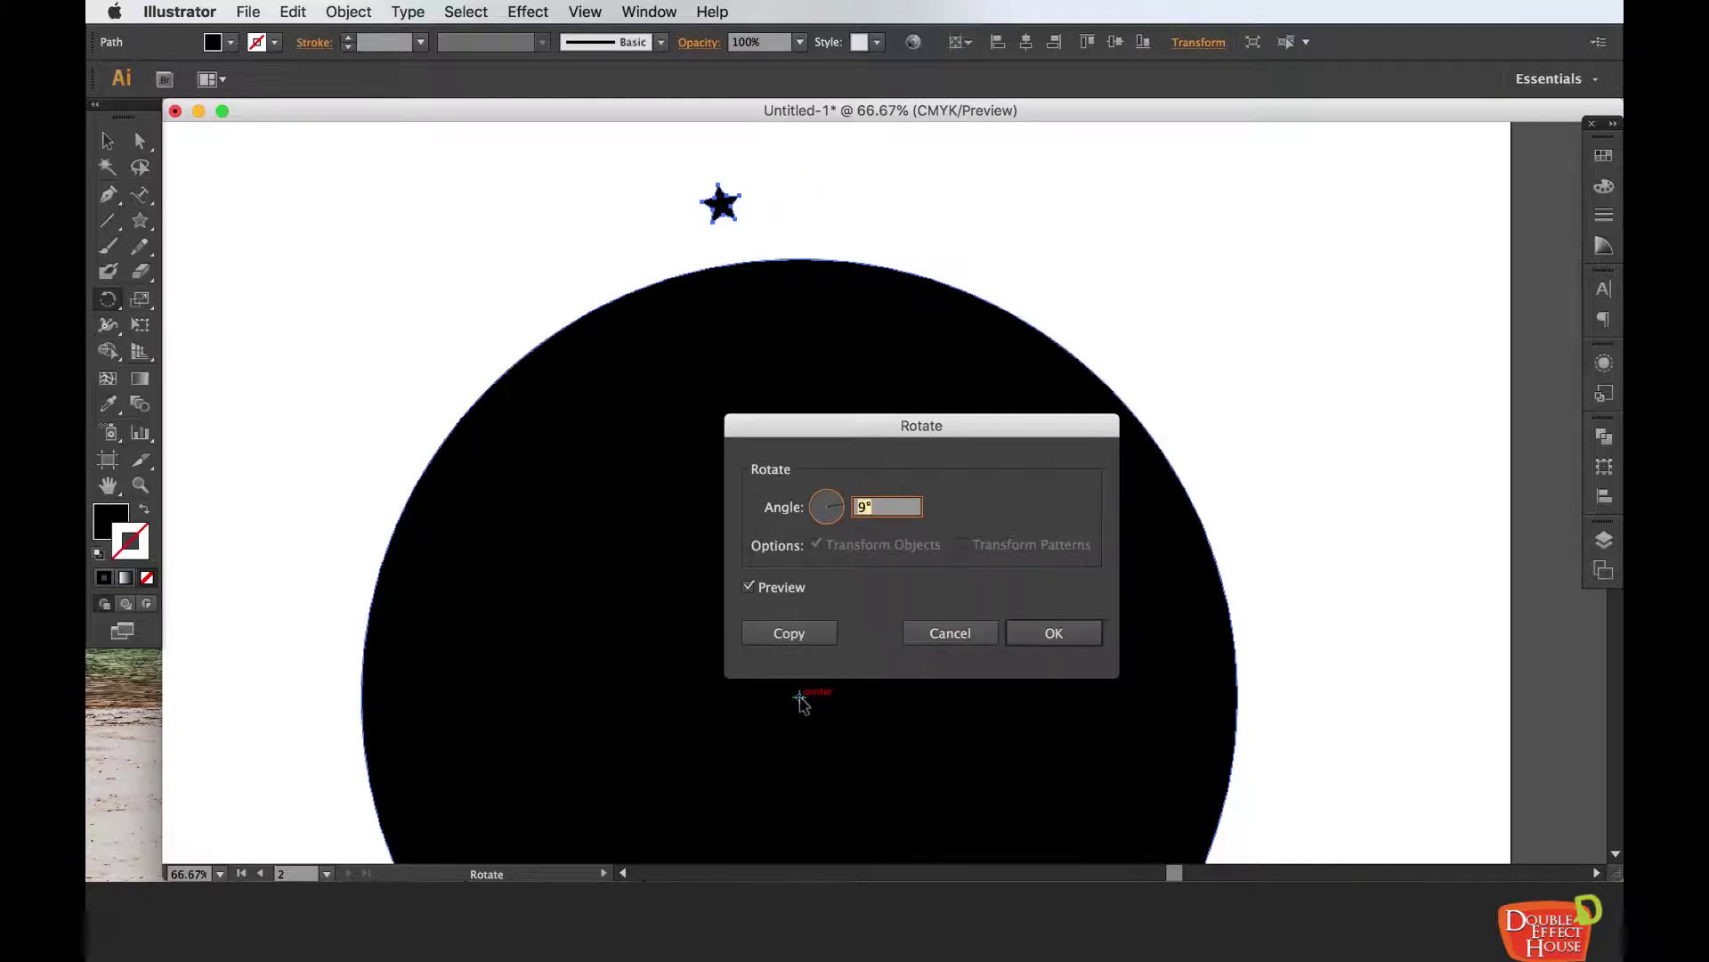
drag(948, 435, 1115, 326)
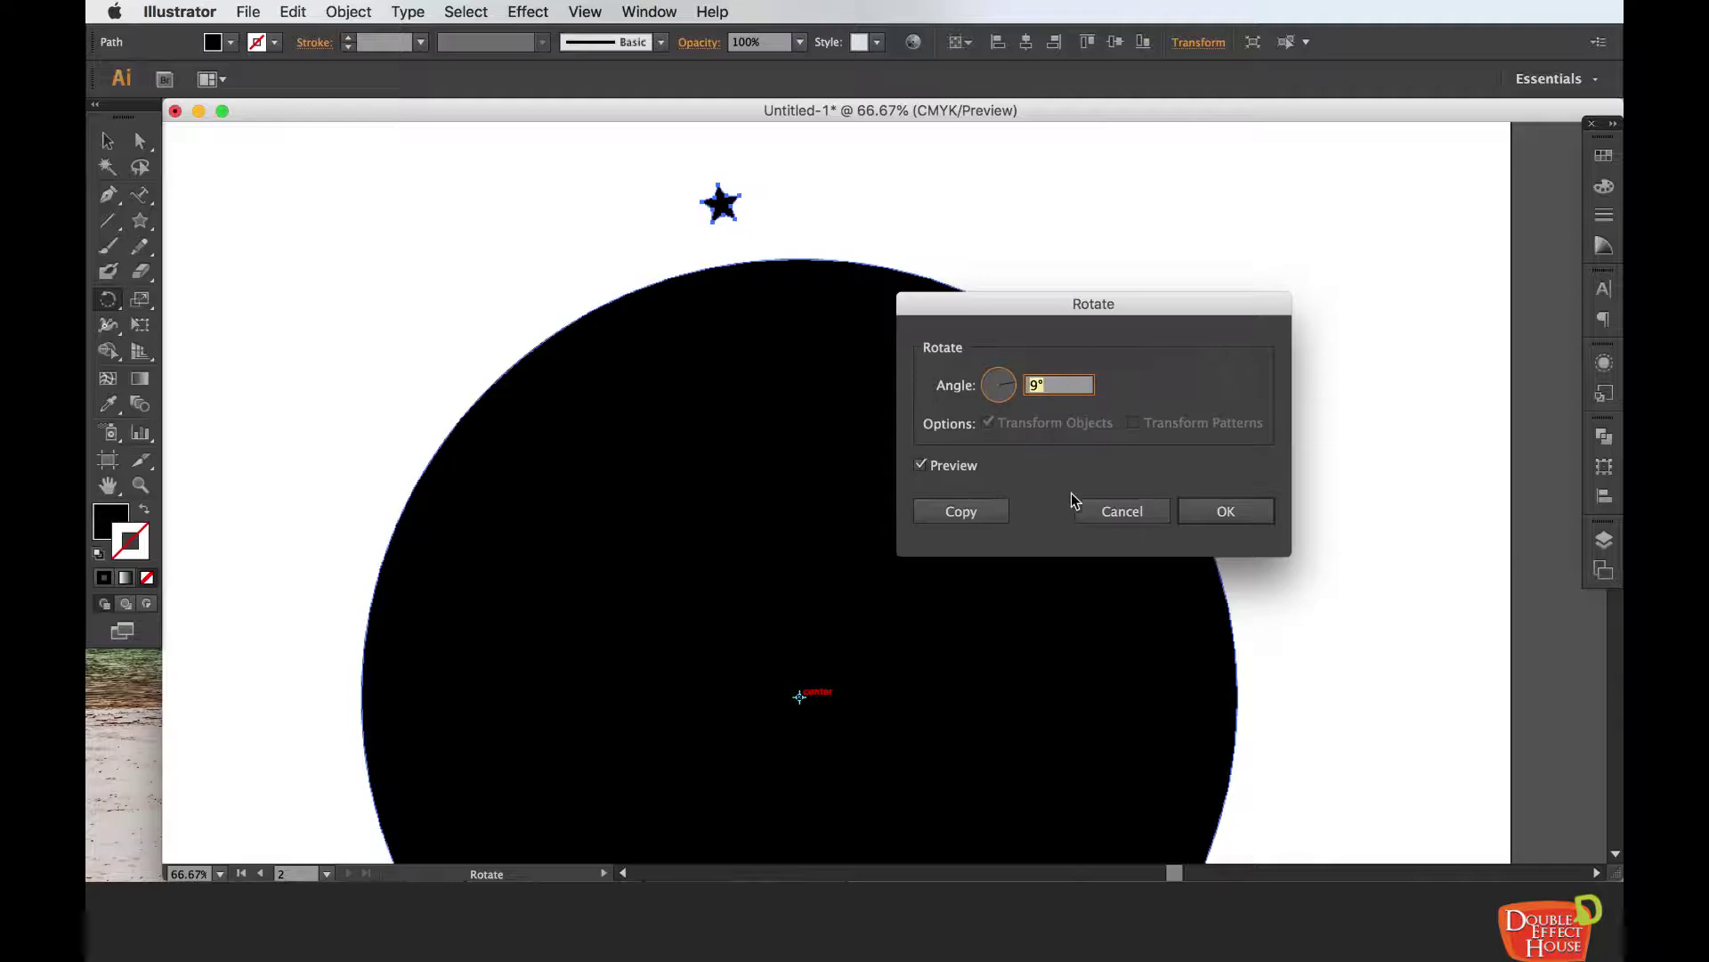
click(962, 515)
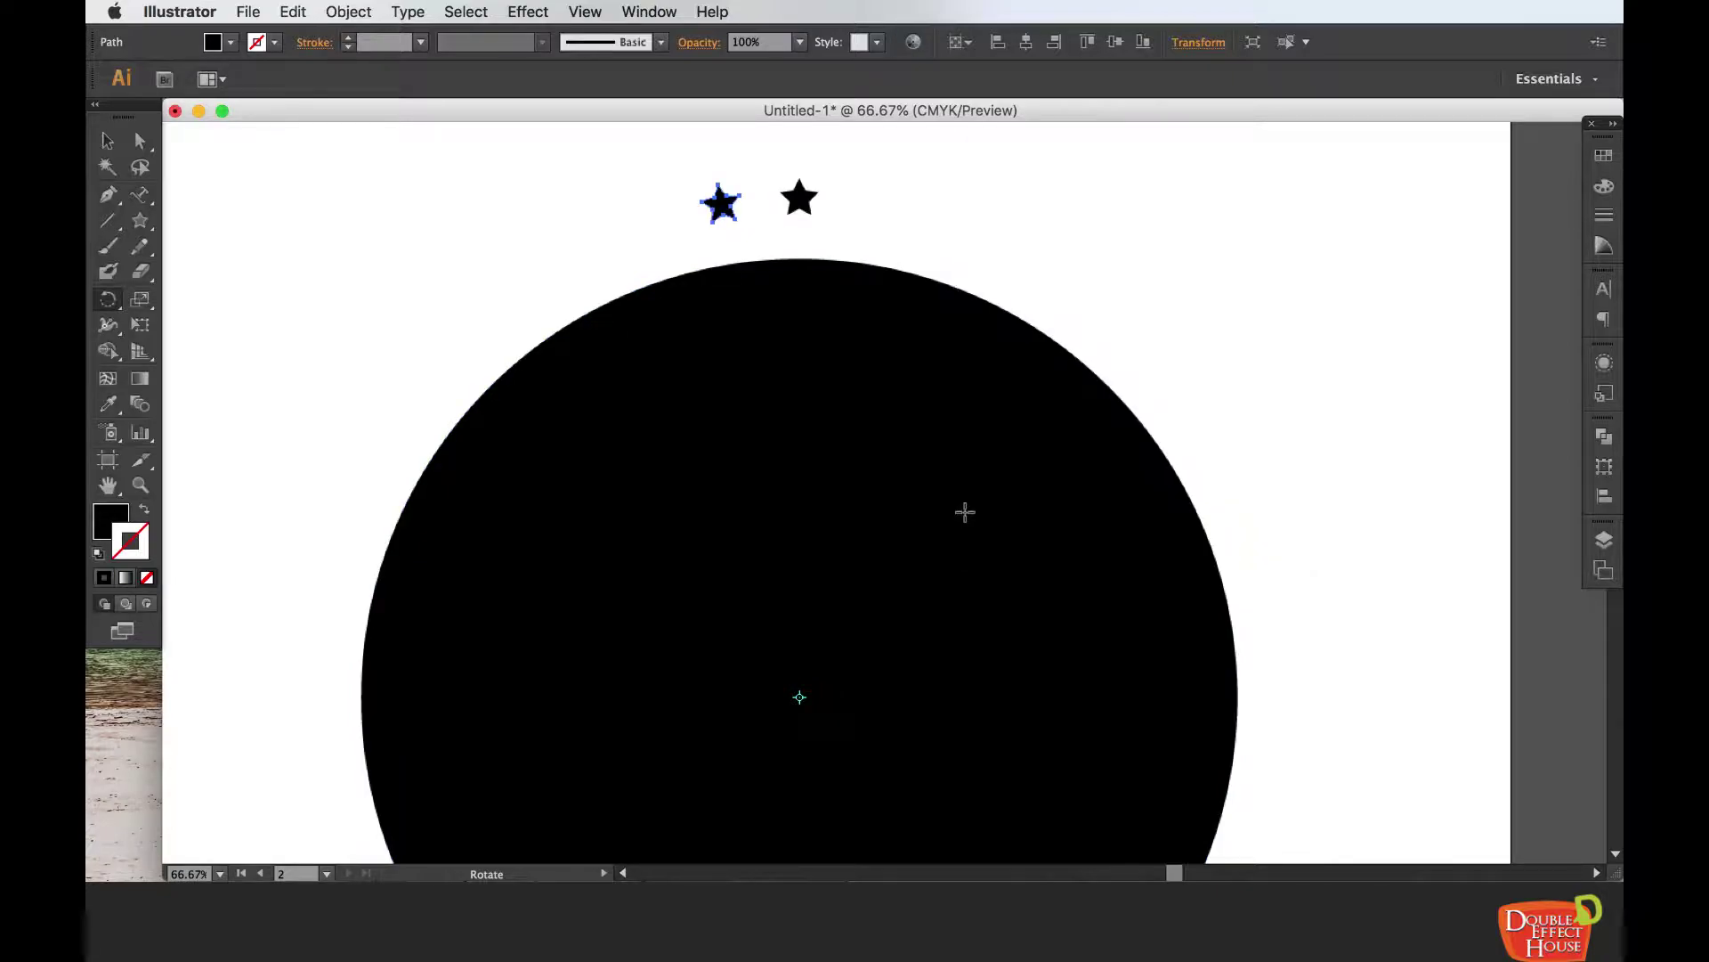
- Repeat the rotated star copy until evenly spaced stars form a full ring around the circle, and deselect
key(super+minus)
key(space)
drag(965, 508, 961, 427)
key(super+minus)
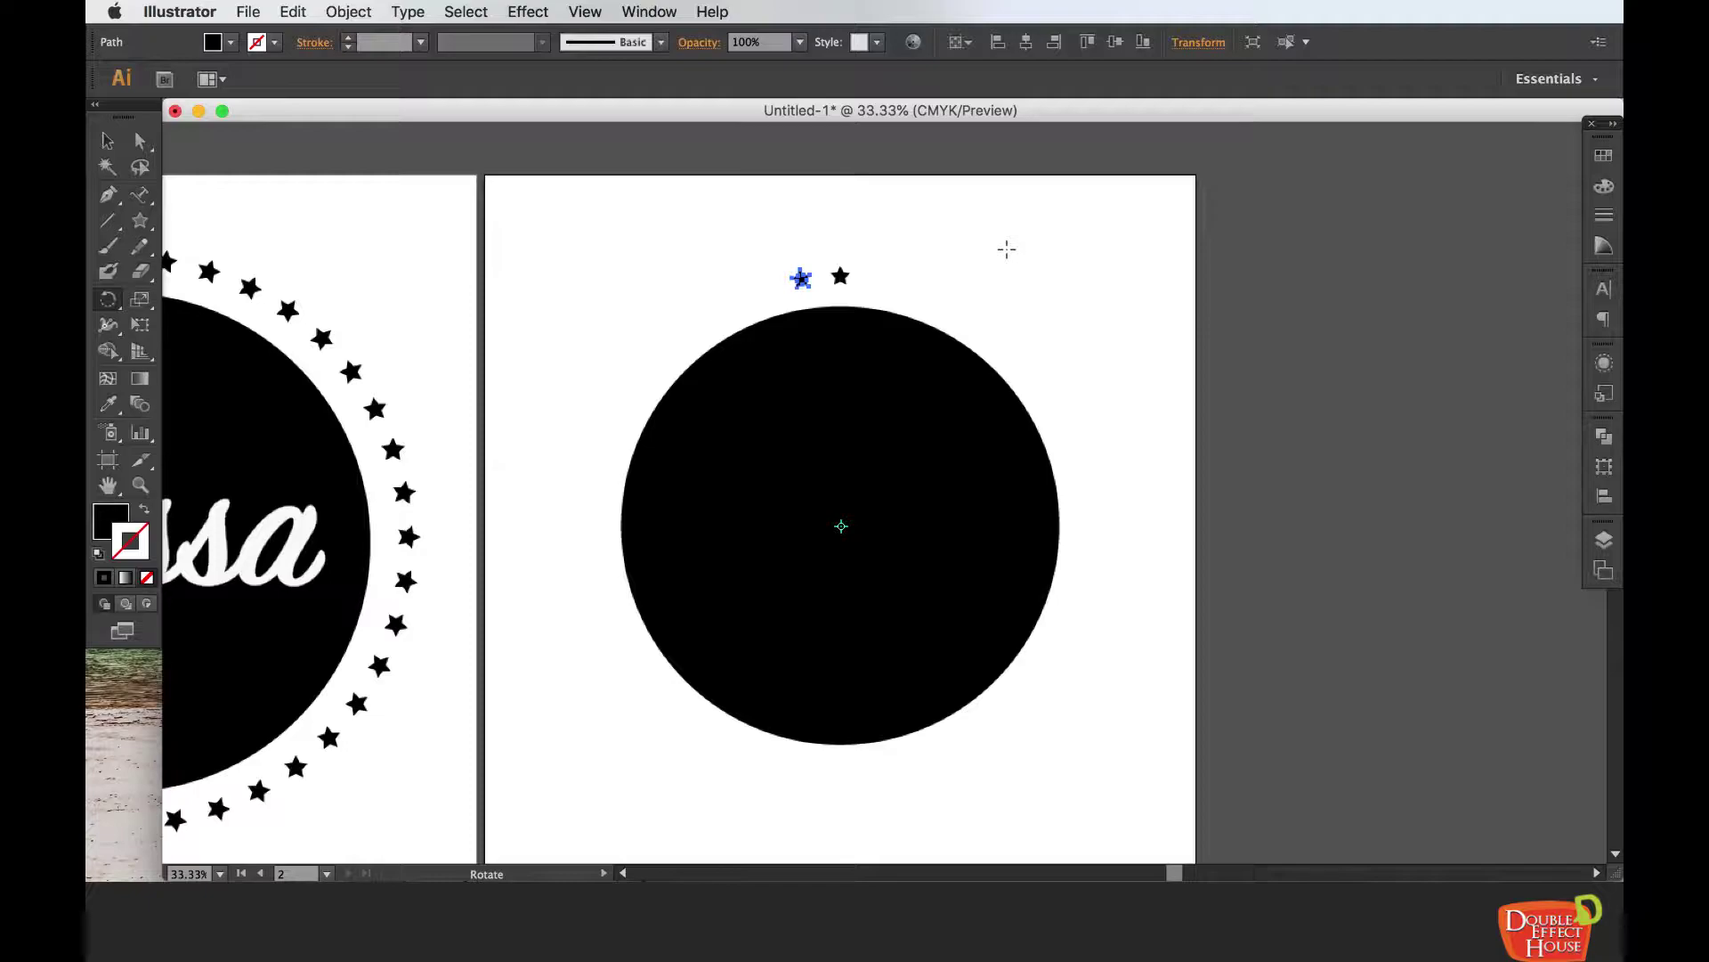
key(v)
key(super+d)
key(super+d)
key(super+d)
key(super+d)
key(super+d)
key(super+d)
key(super+d)
key(super+d)
key(super+d)
key(super+d)
key(super+d)
key(super+d)
key(super+d)
key(super+d)
key(super+d)
key(super+d)
key(super+d)
key(super+d)
key(super+d)
key(super+d)
key(super+d)
key(super+d)
key(super+d)
key(super+d)
key(super+d)
key(super+d)
key(super+d)
key(super+d)
key(super+d)
key(super+d)
key(super+d)
key(super+d)
key(super+d)
key(super+d)
key(super+d)
key(super+d)
key(super+d)
key(super+d)
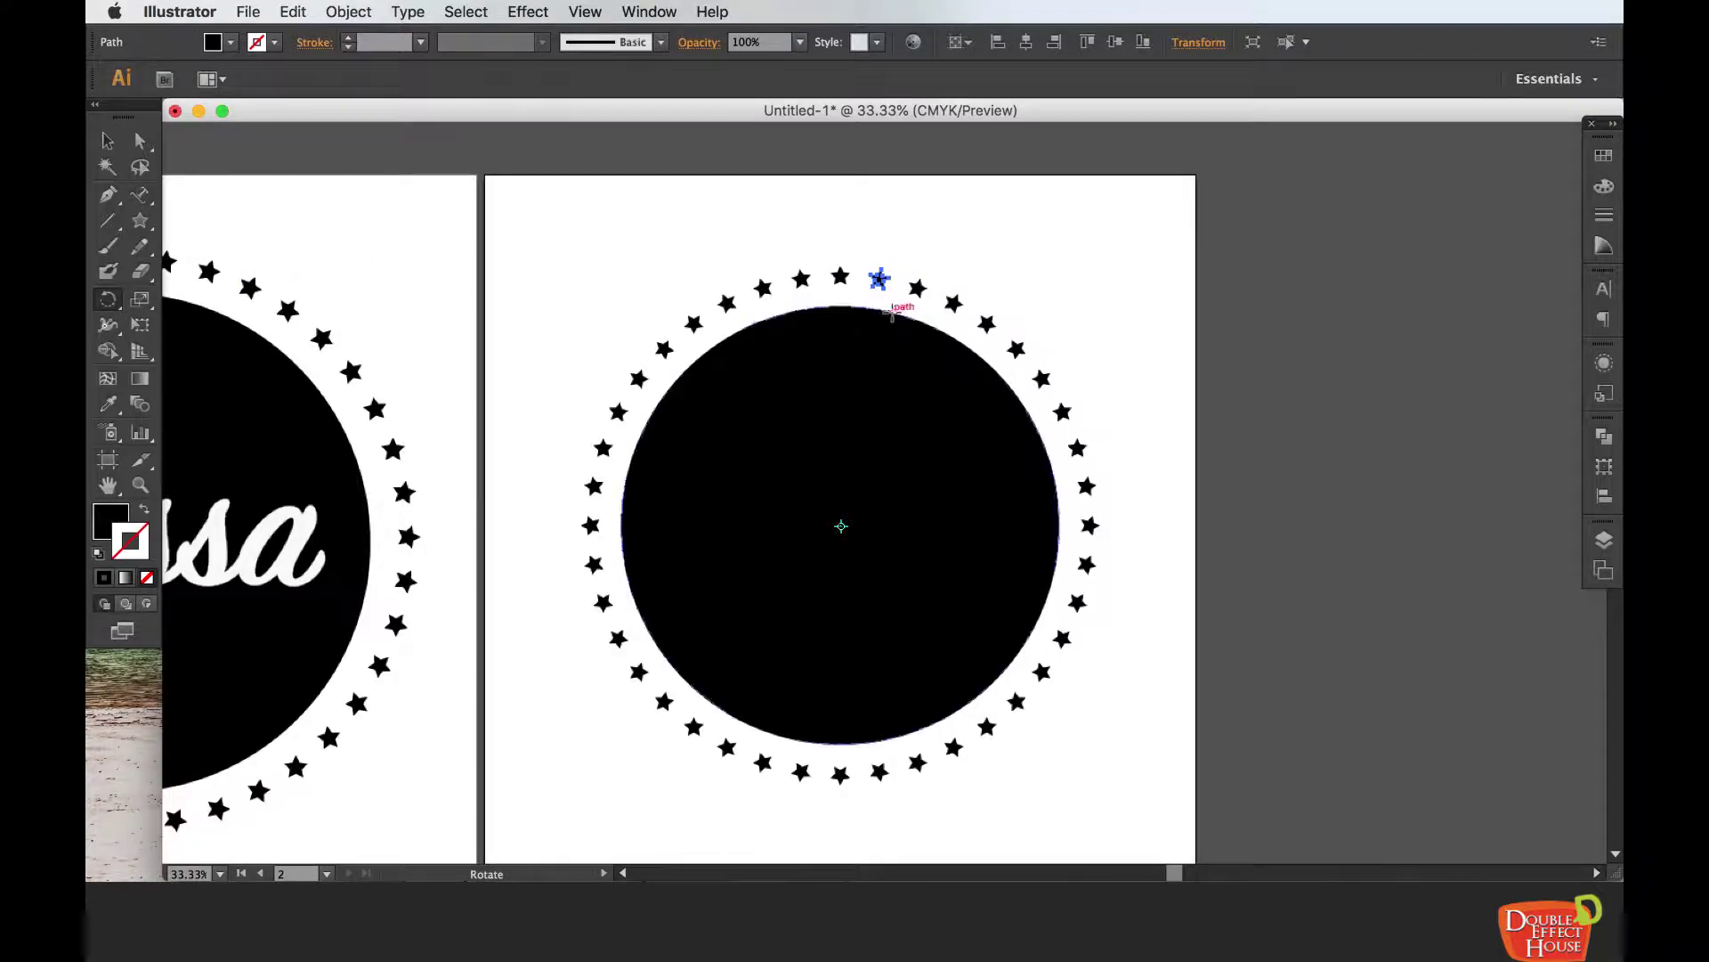
click(105, 144)
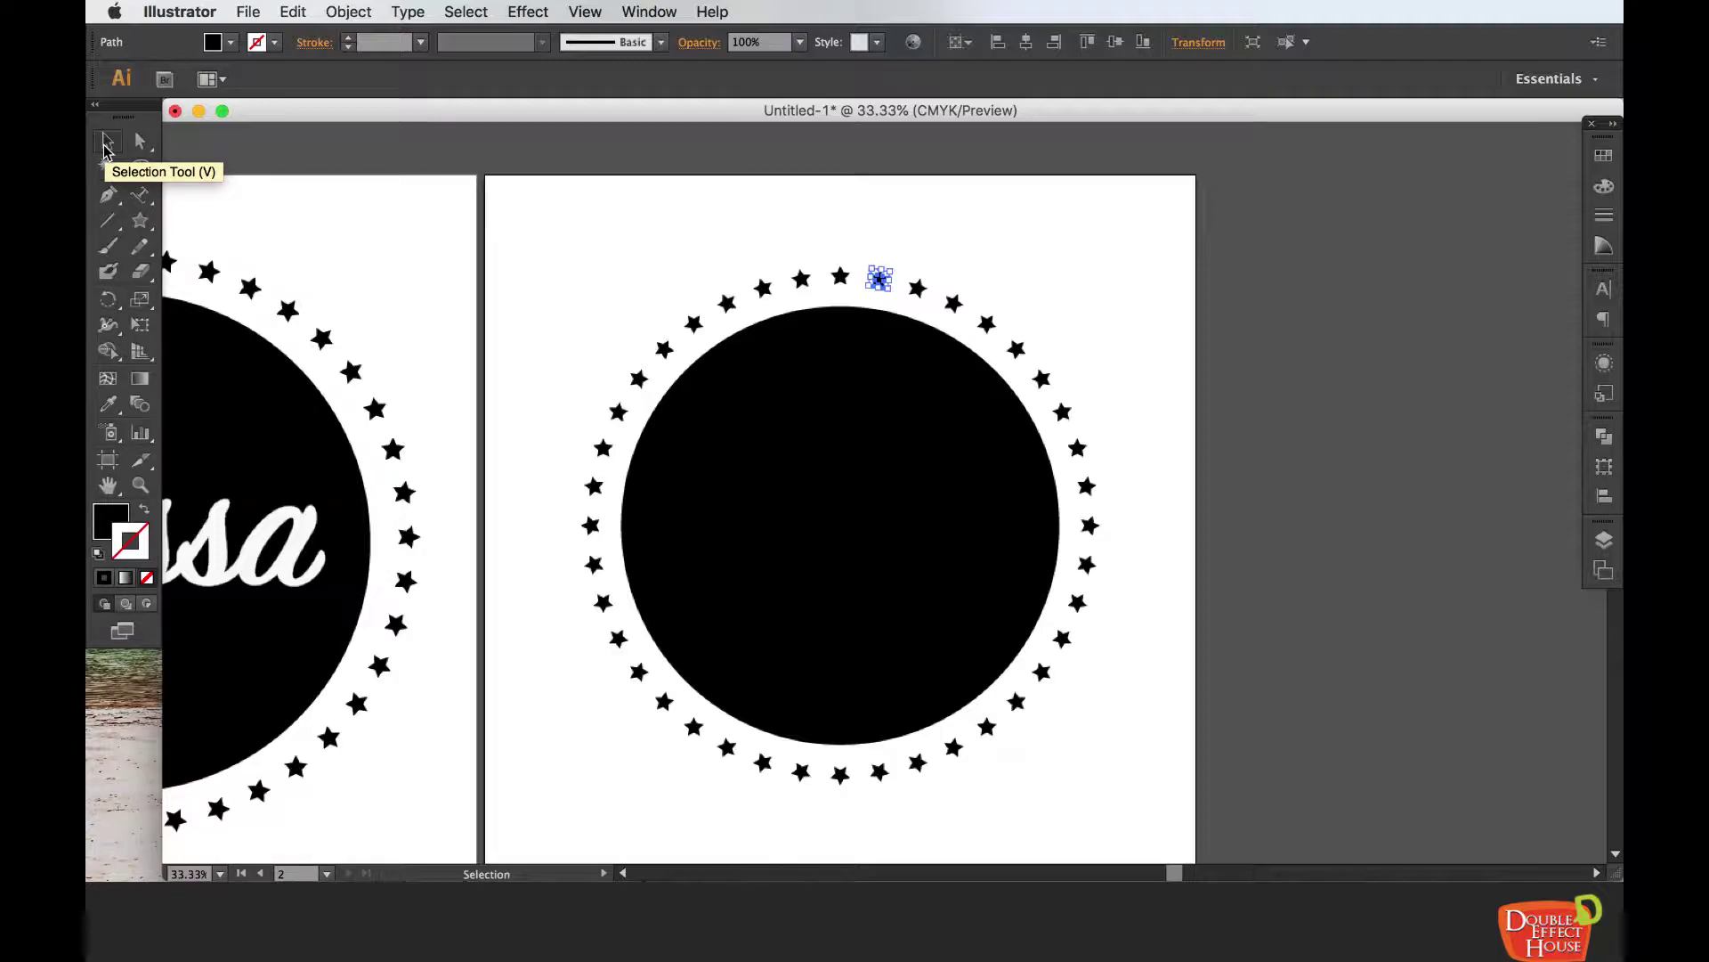
click(594, 261)
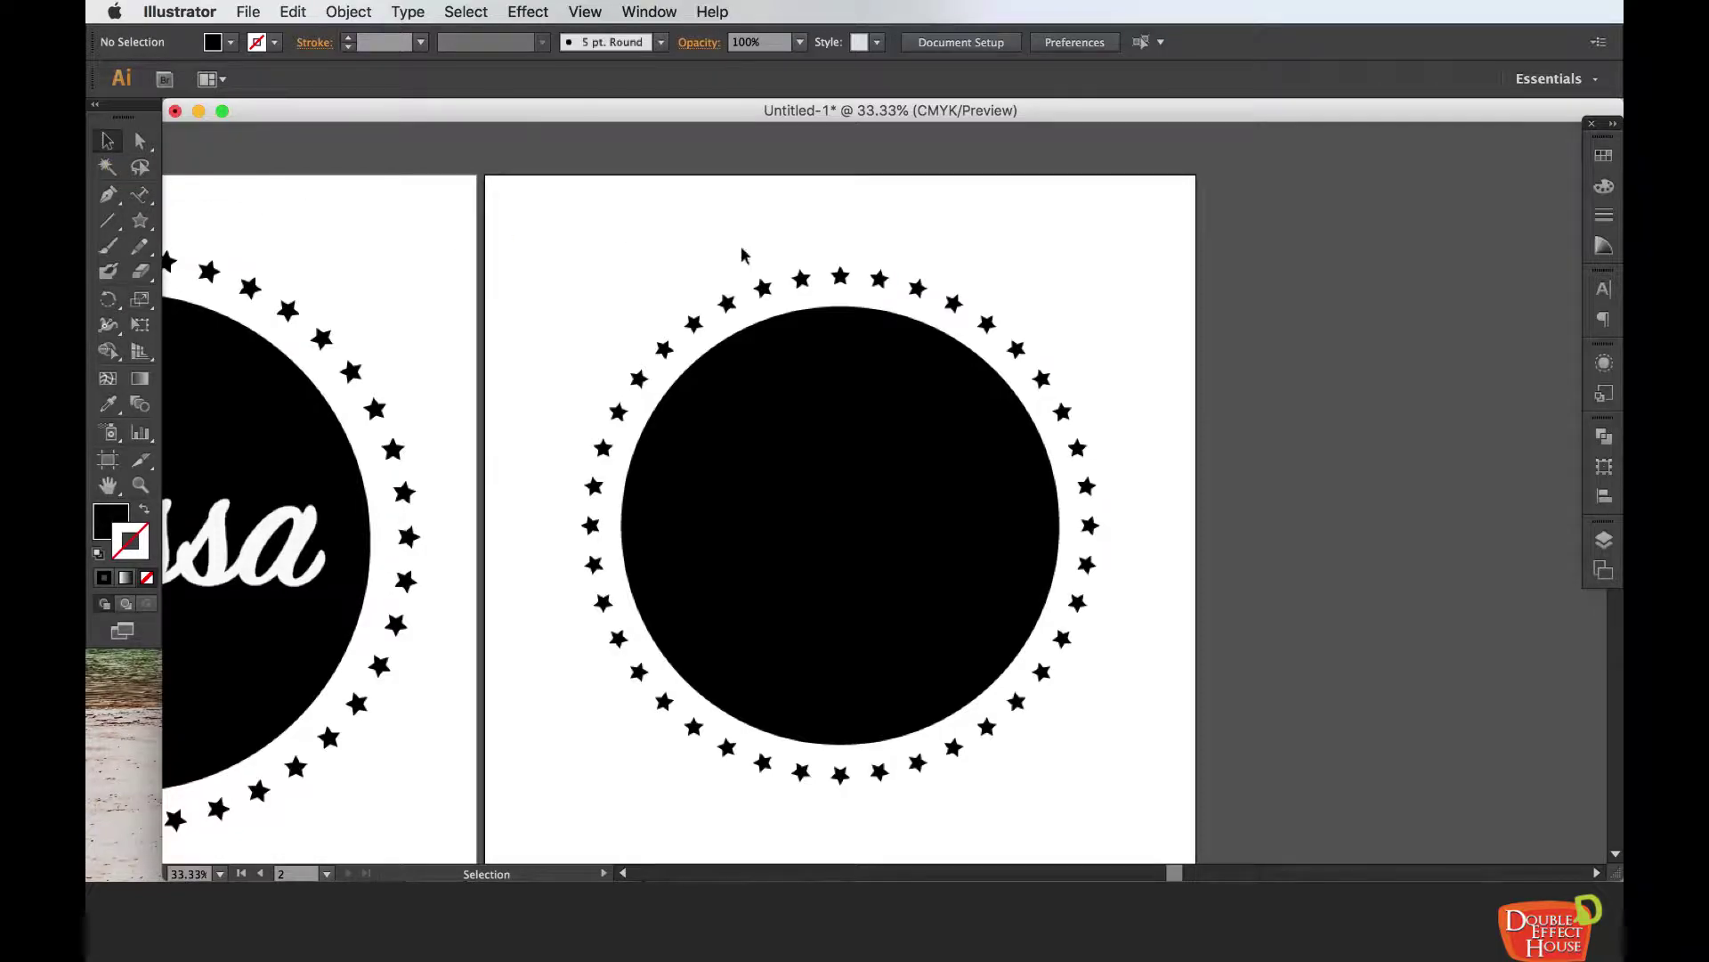
- Try moving a single star out of the ring, and undo the move
drag(709, 303, 1056, 283)
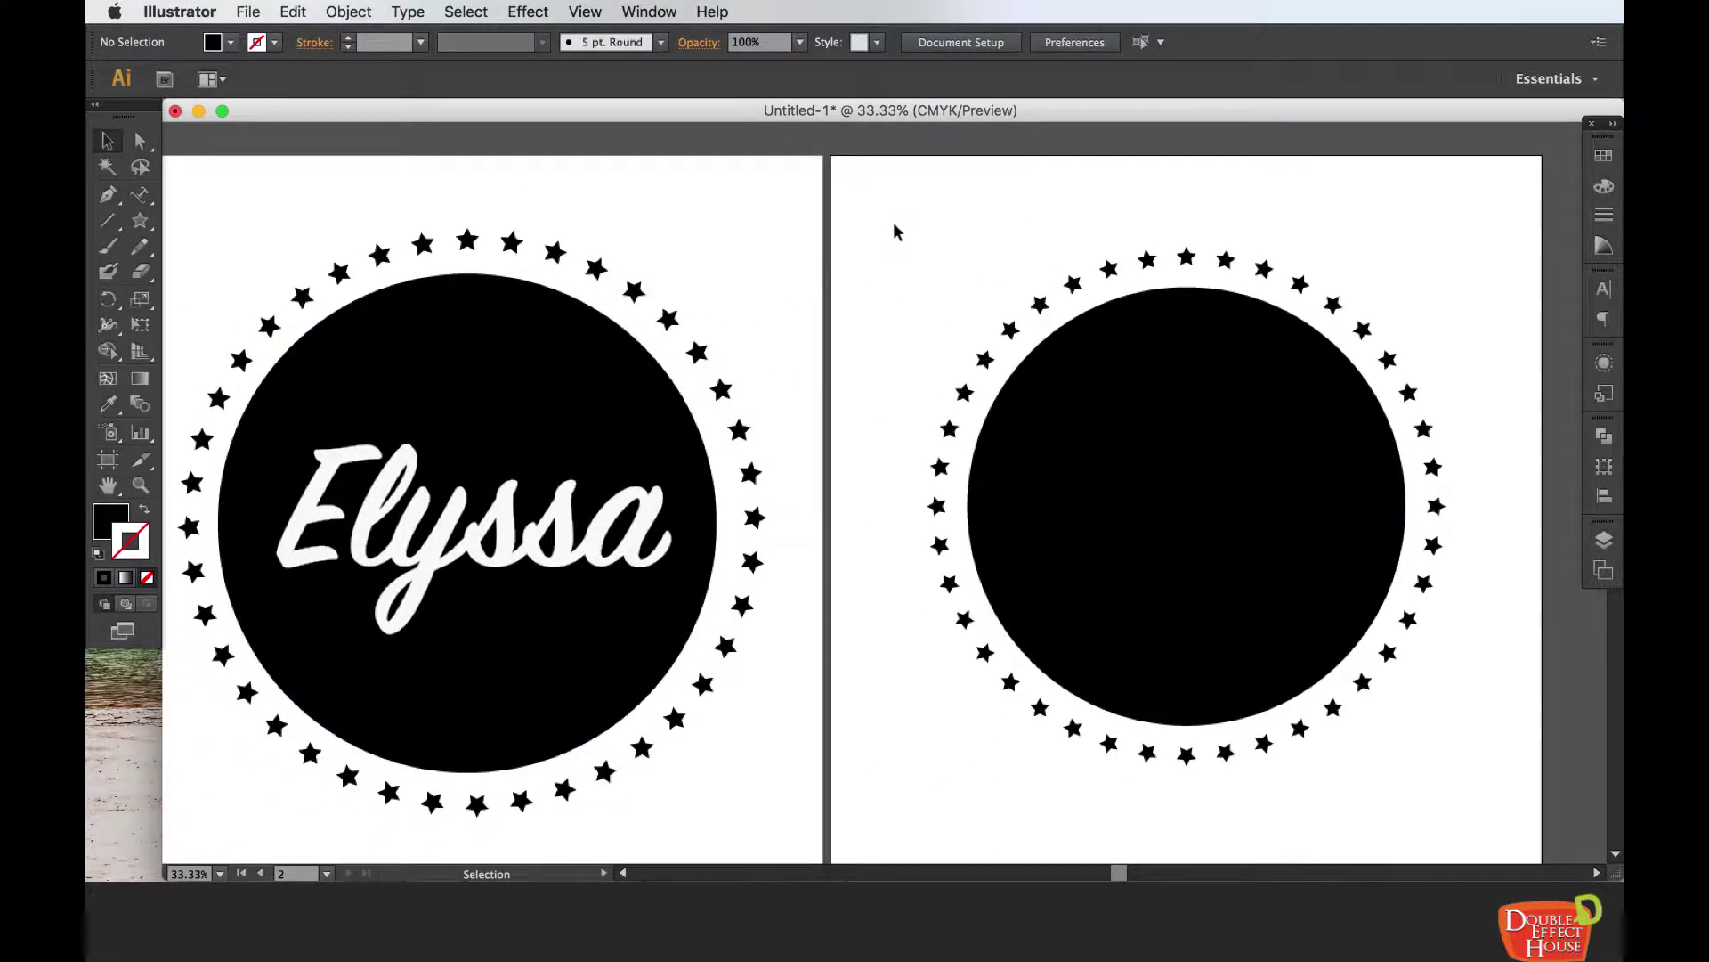
click(1039, 304)
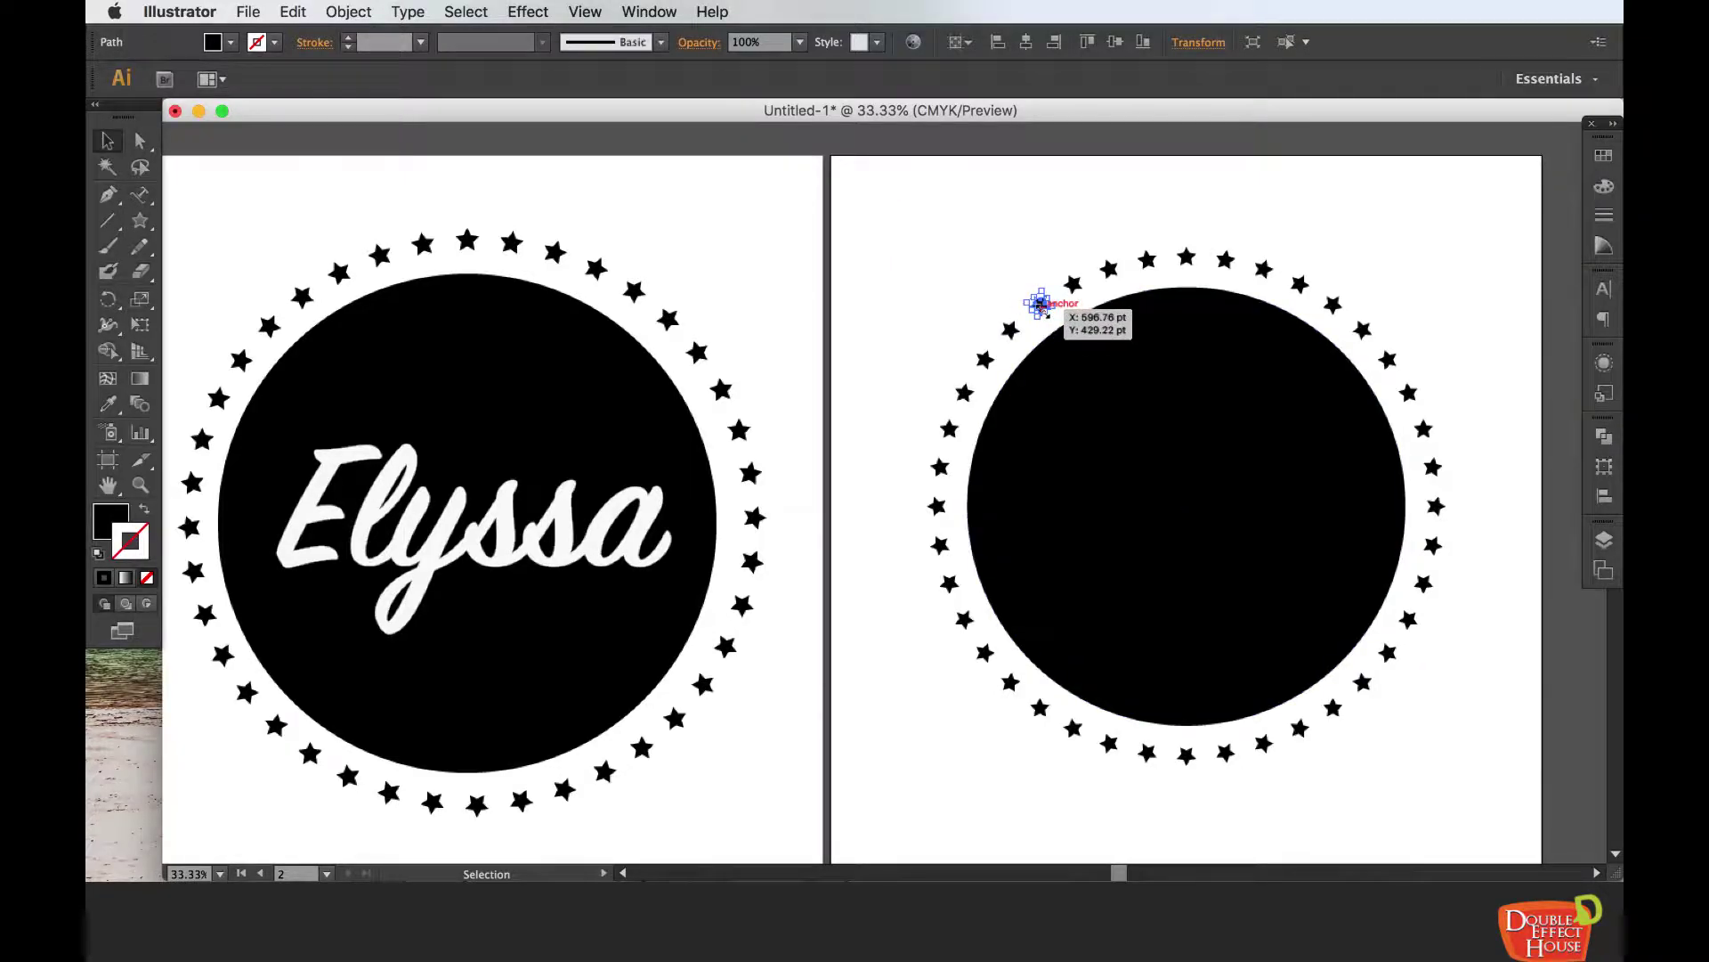
drag(1042, 306, 1485, 801)
key(super+z)
- Select the black circle with all its surrounding stars and group them
click(1009, 241)
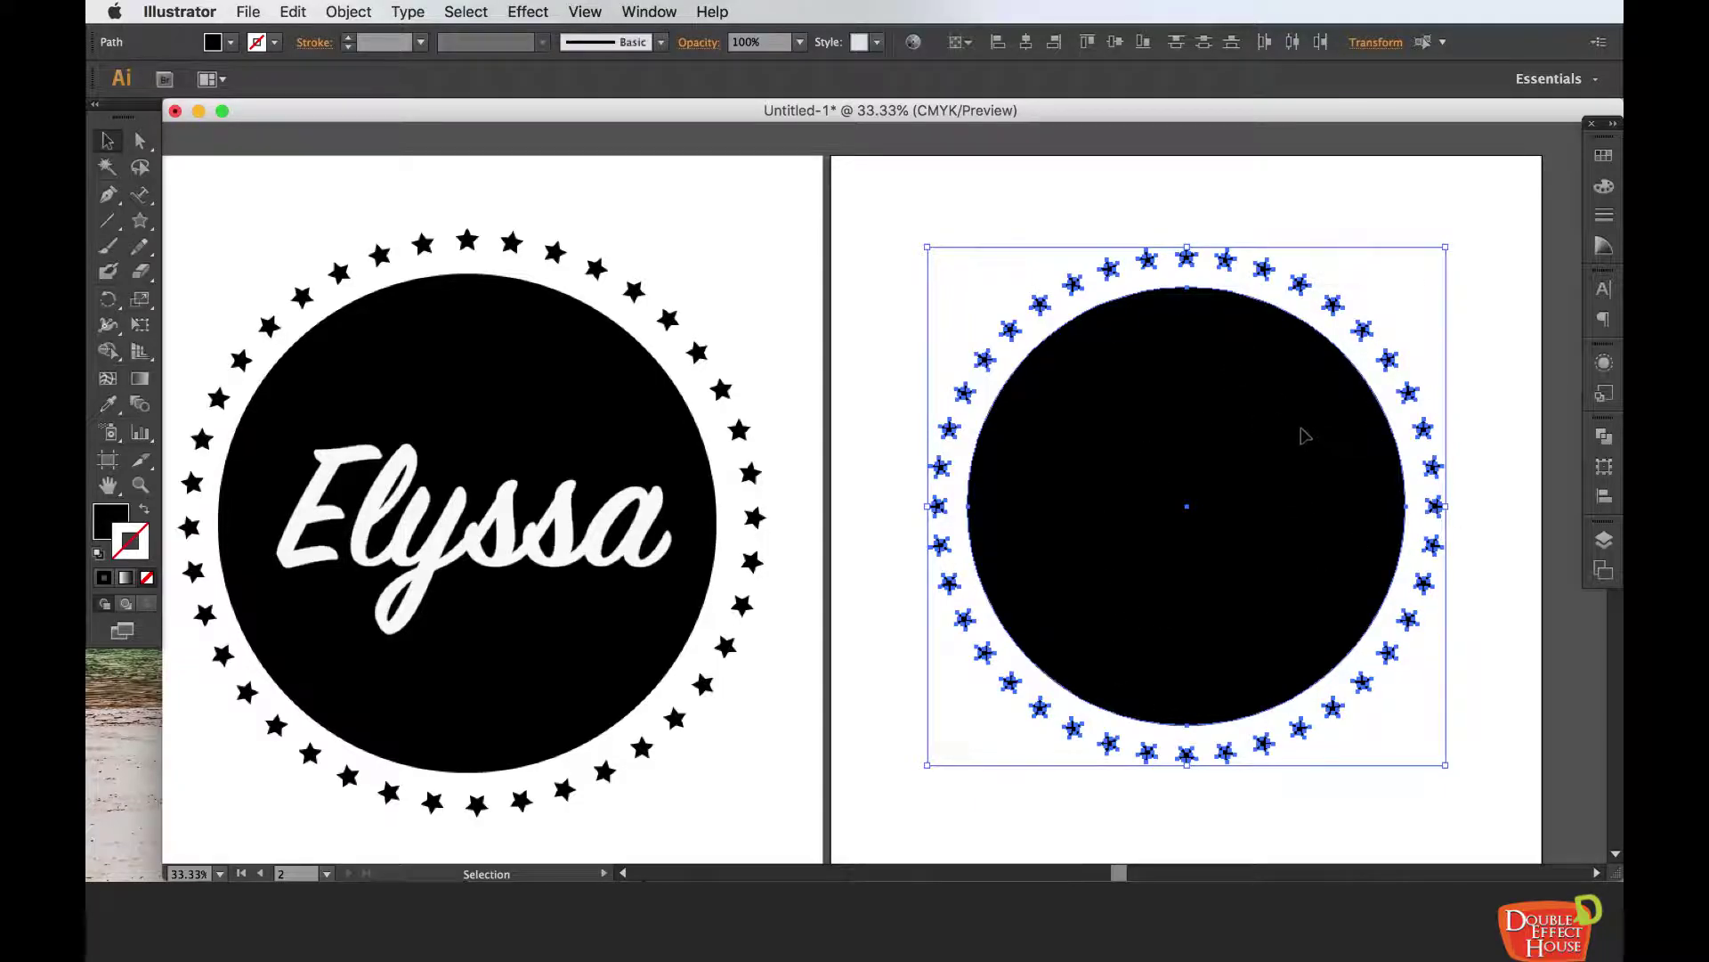
right_click(1302, 435)
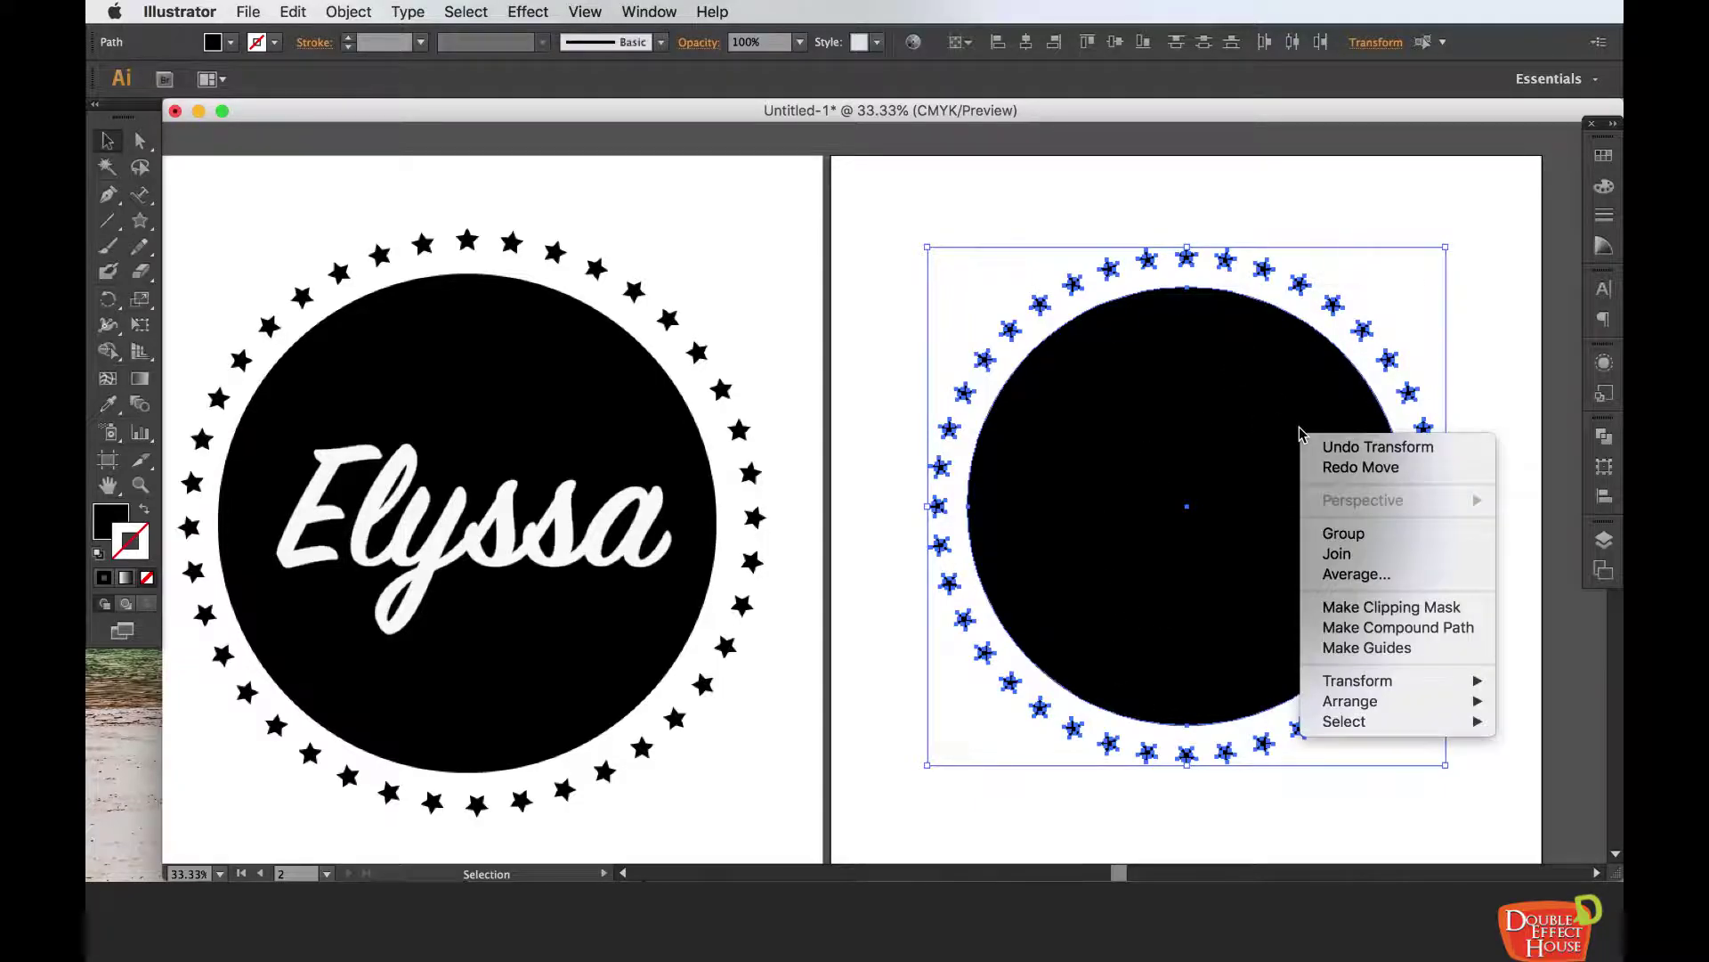
click(1376, 534)
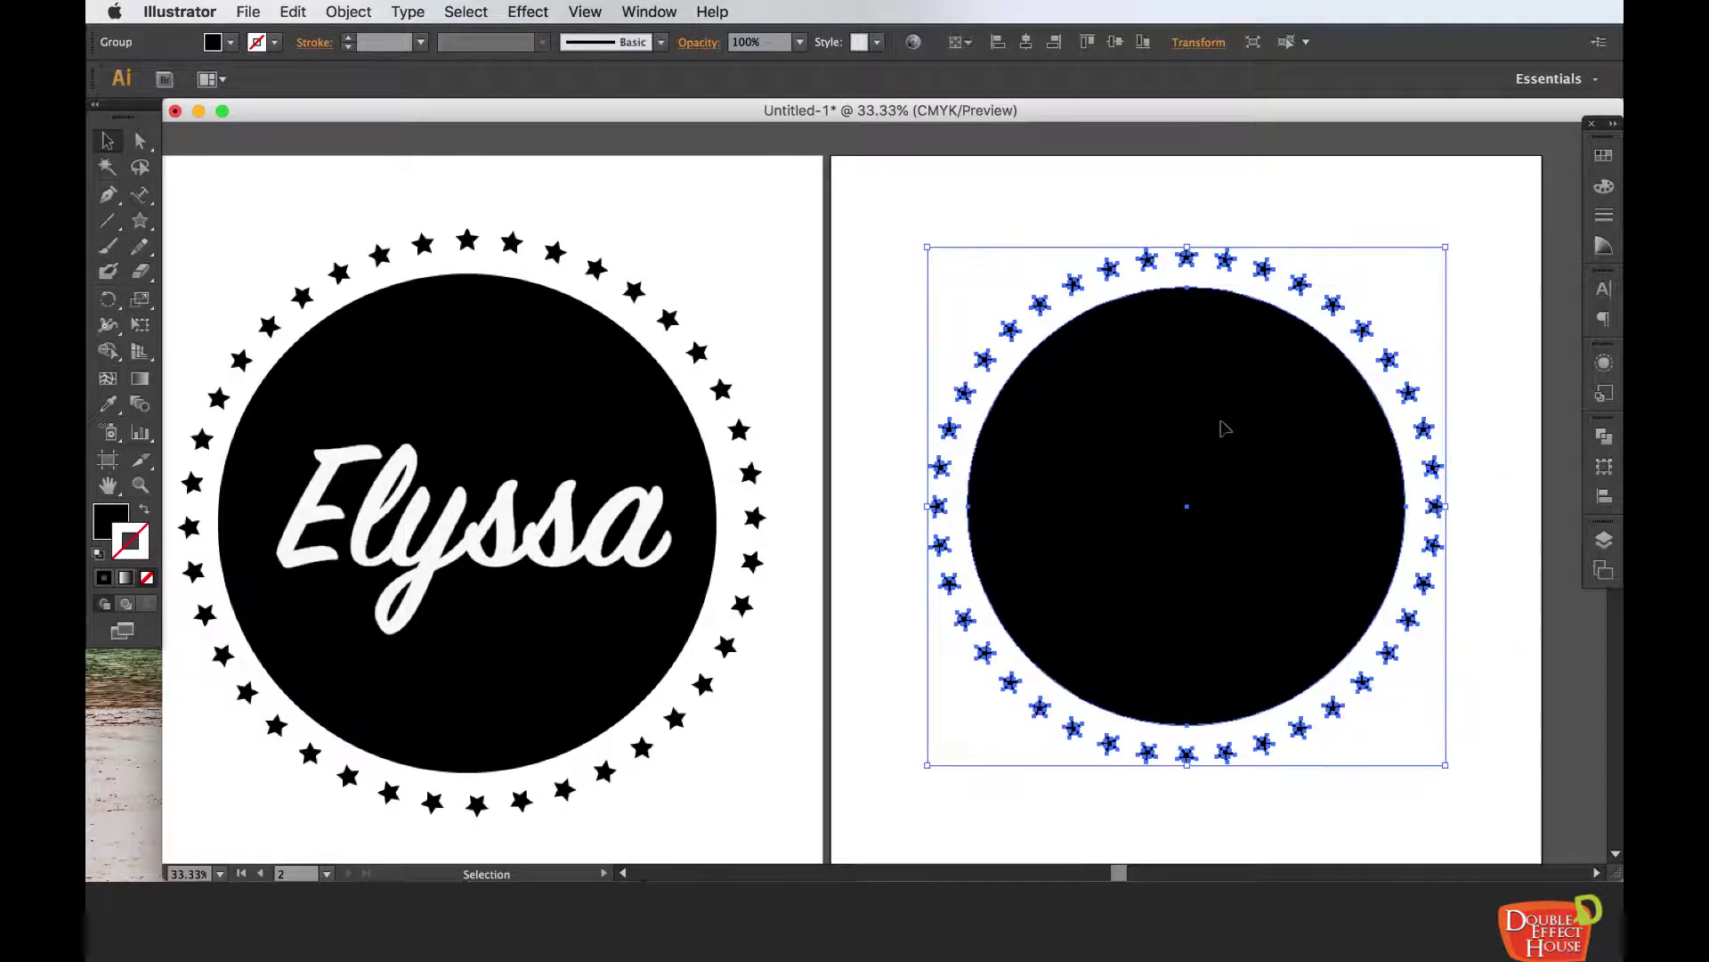
- Move the grouped badge as one object, and center it horizontally on the artboard
mouse_move(1293, 436)
mouse_down()
mouse_move(1366, 336)
mouse_move(1270, 446)
mouse_move(1308, 412)
mouse_move(1293, 453)
mouse_up()
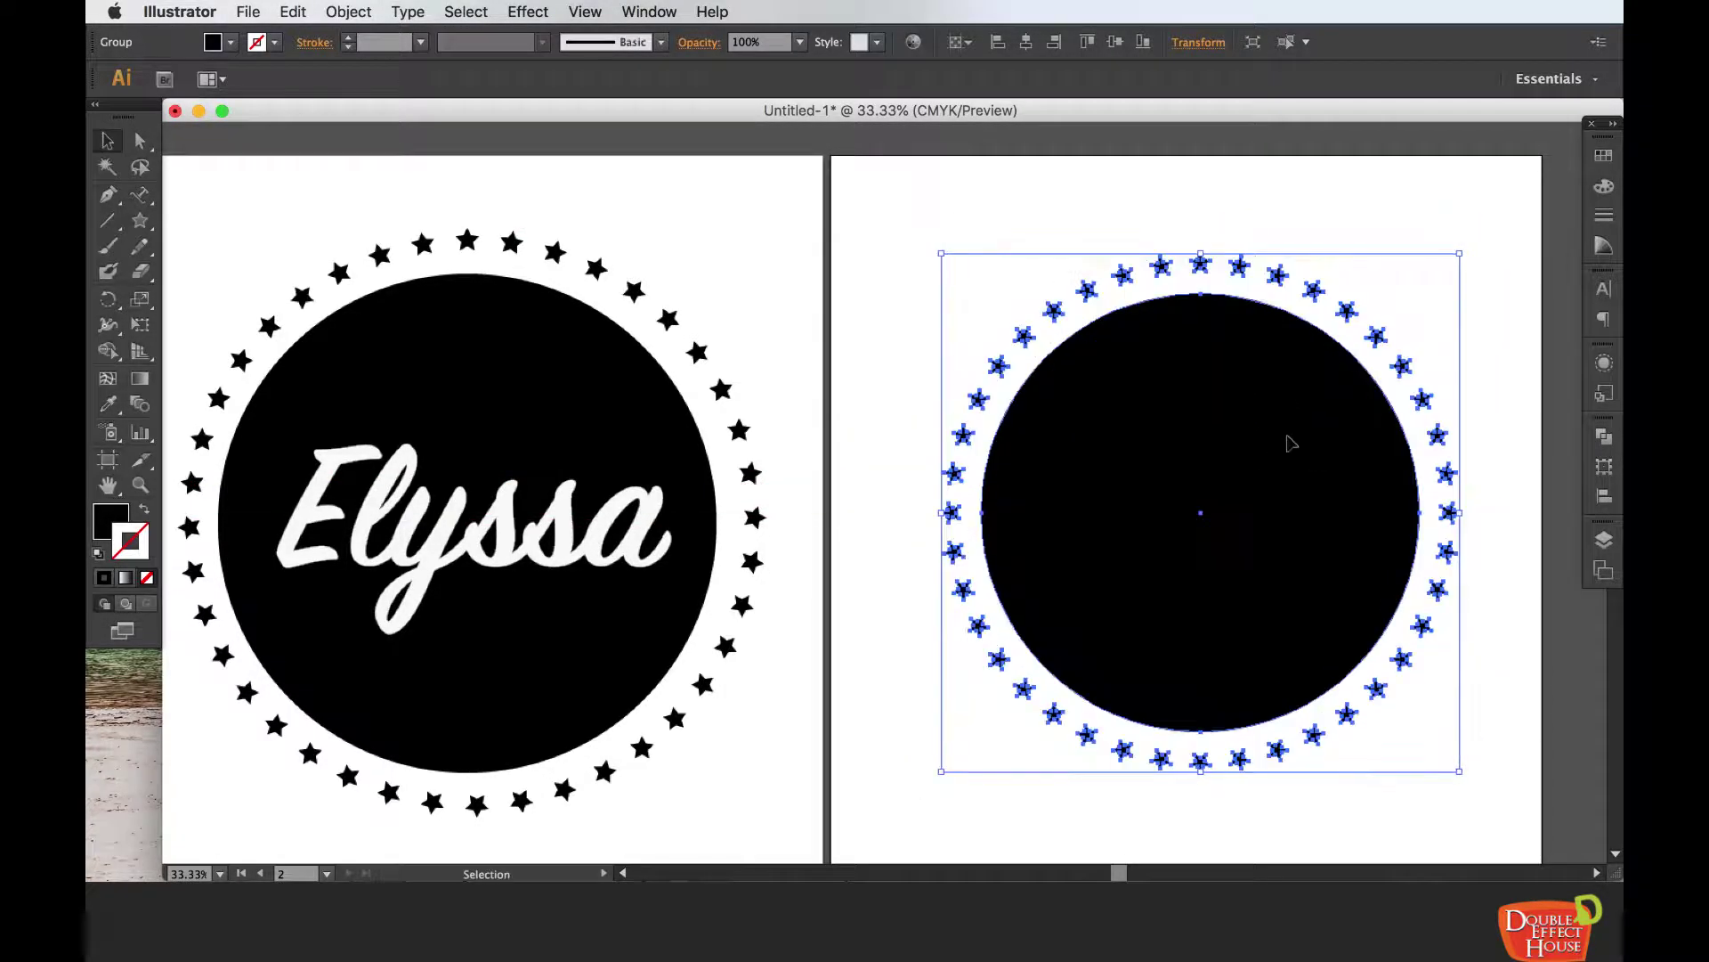
click(1027, 46)
click(1375, 211)
key(space)
drag(1428, 317, 946, 670)
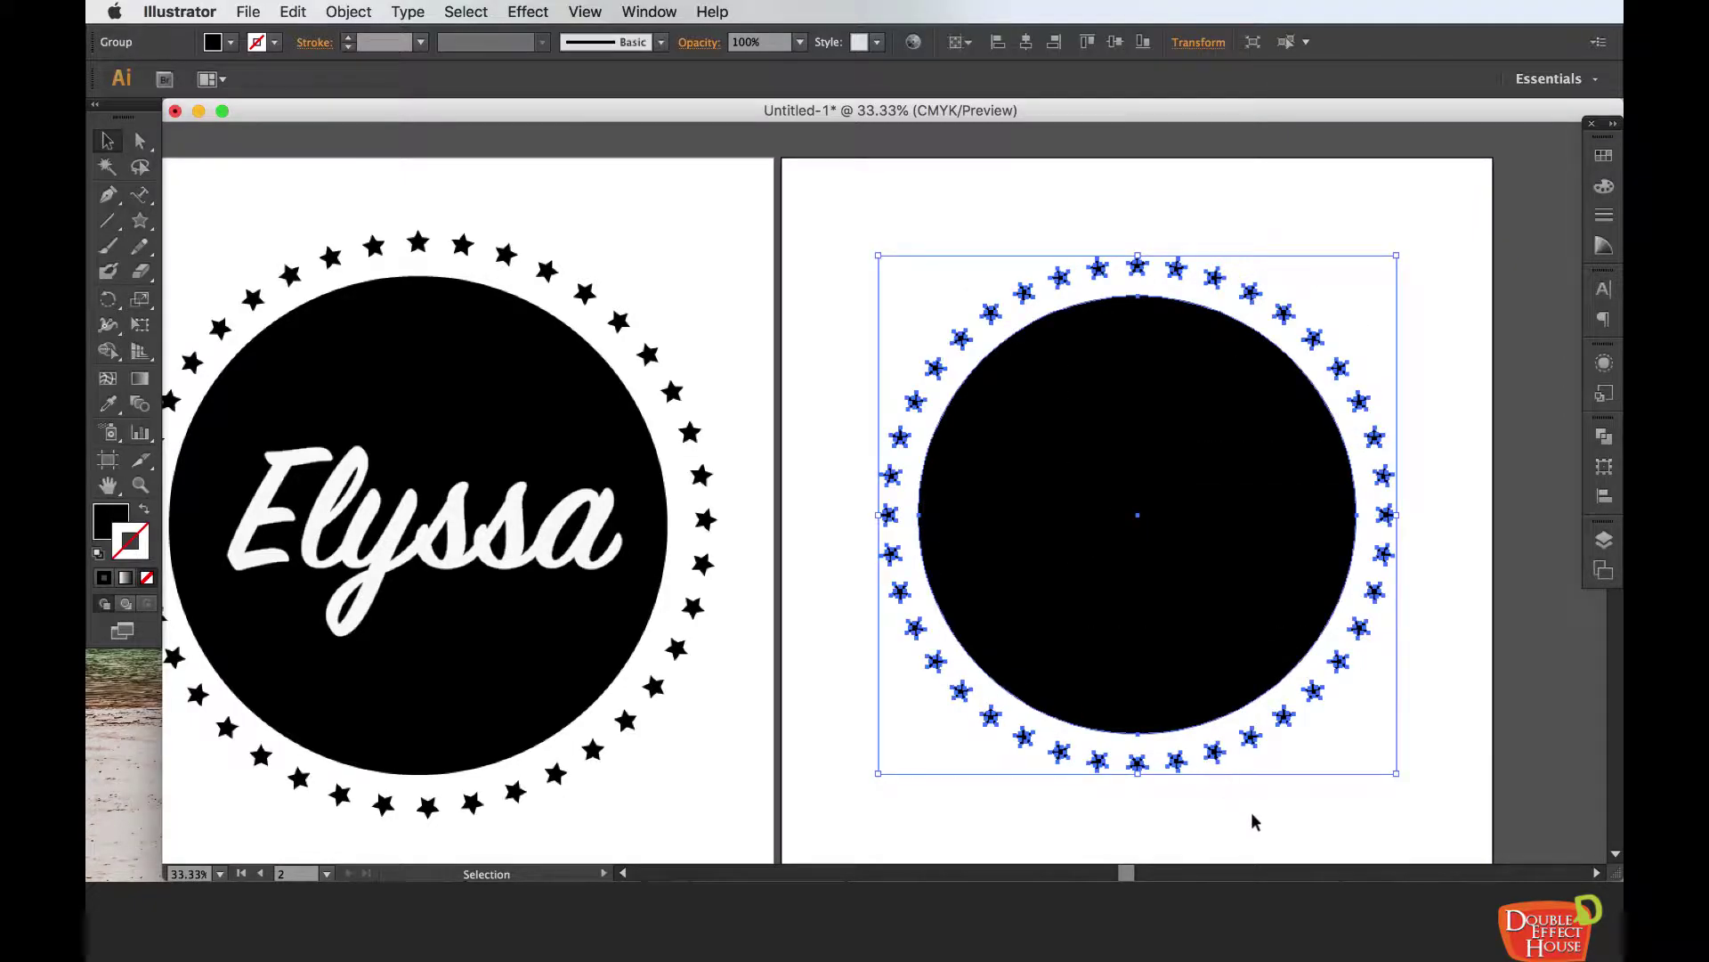
- Scale the grouped badge down proportionally to a little over a third of its size, keeping its upper-left corner in place, and deselect it
drag(1398, 774, 1197, 573)
drag(1431, 668, 988, 215)
drag(1396, 776, 1130, 454)
click(1283, 463)
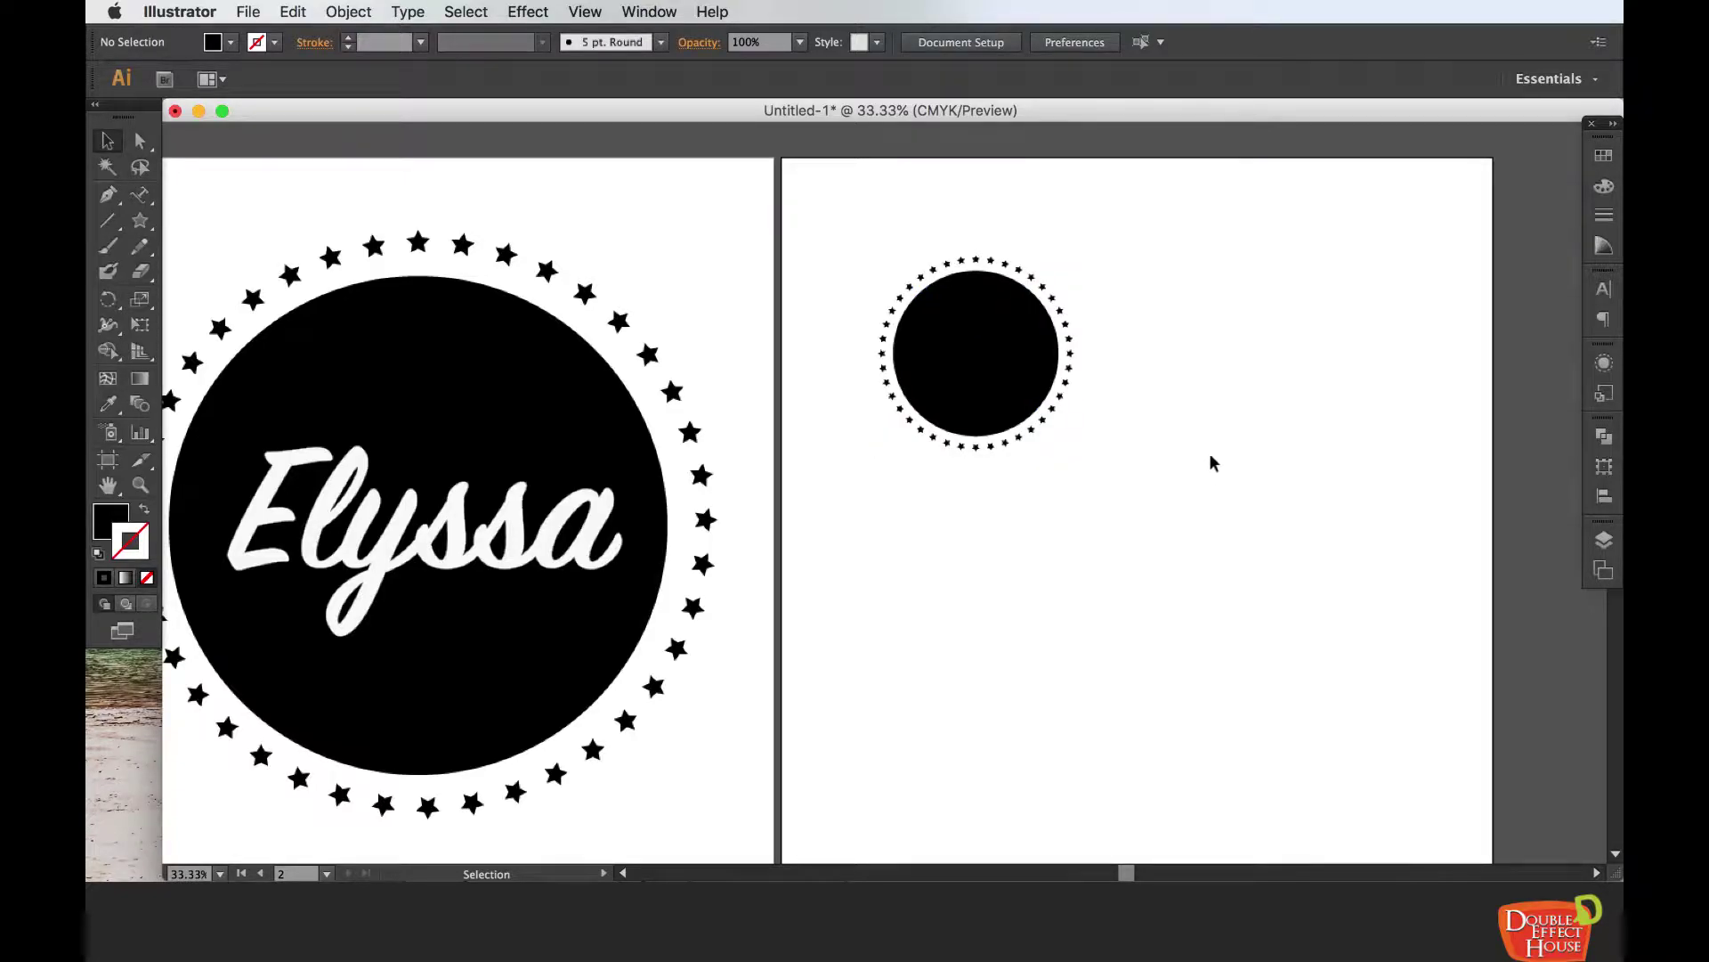
- Add the badge's name as point text on the empty artboard area below the small star badge
click(147, 197)
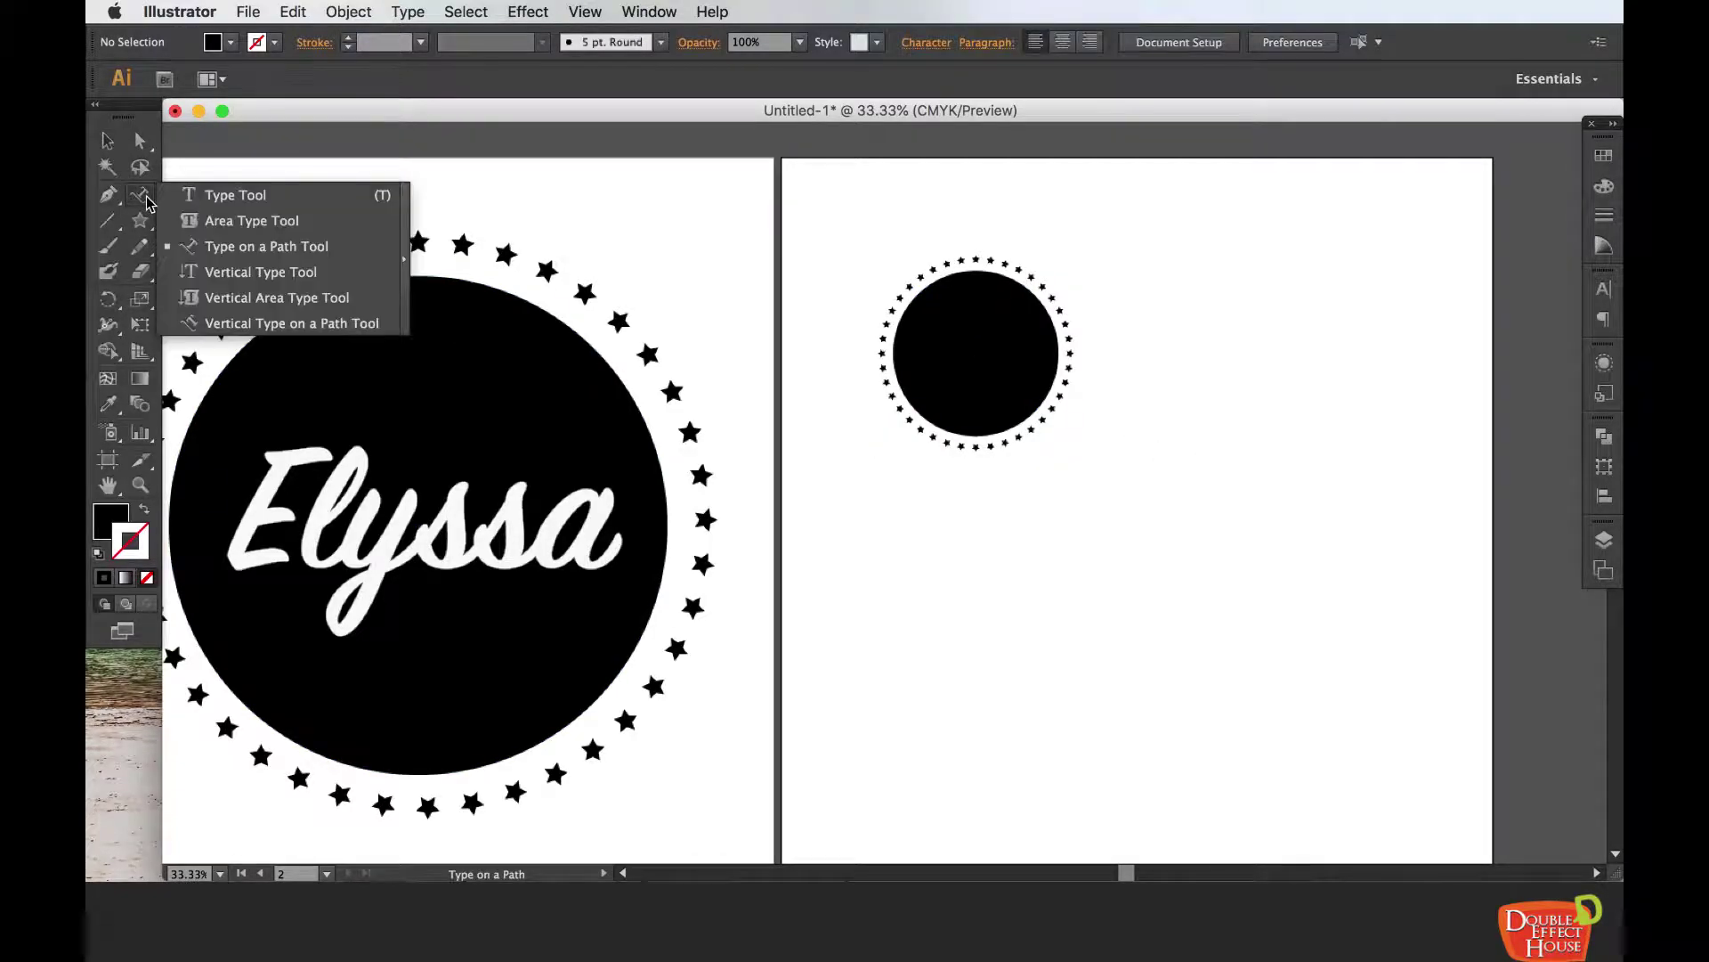
click(233, 194)
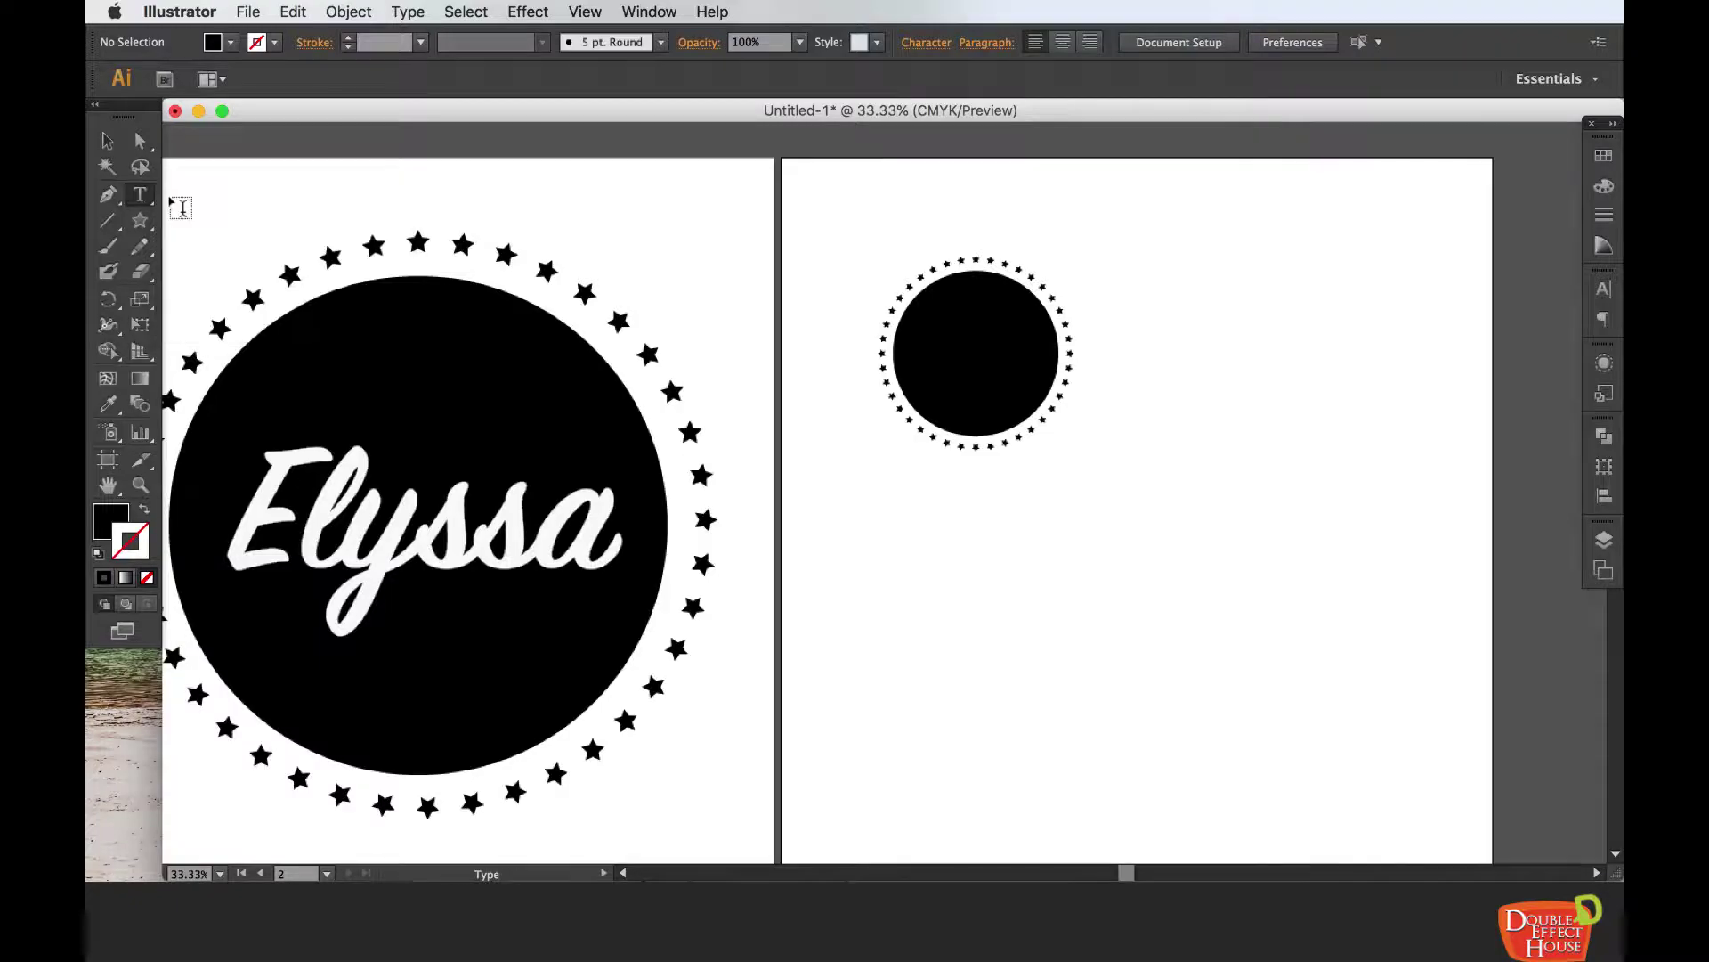
click(133, 201)
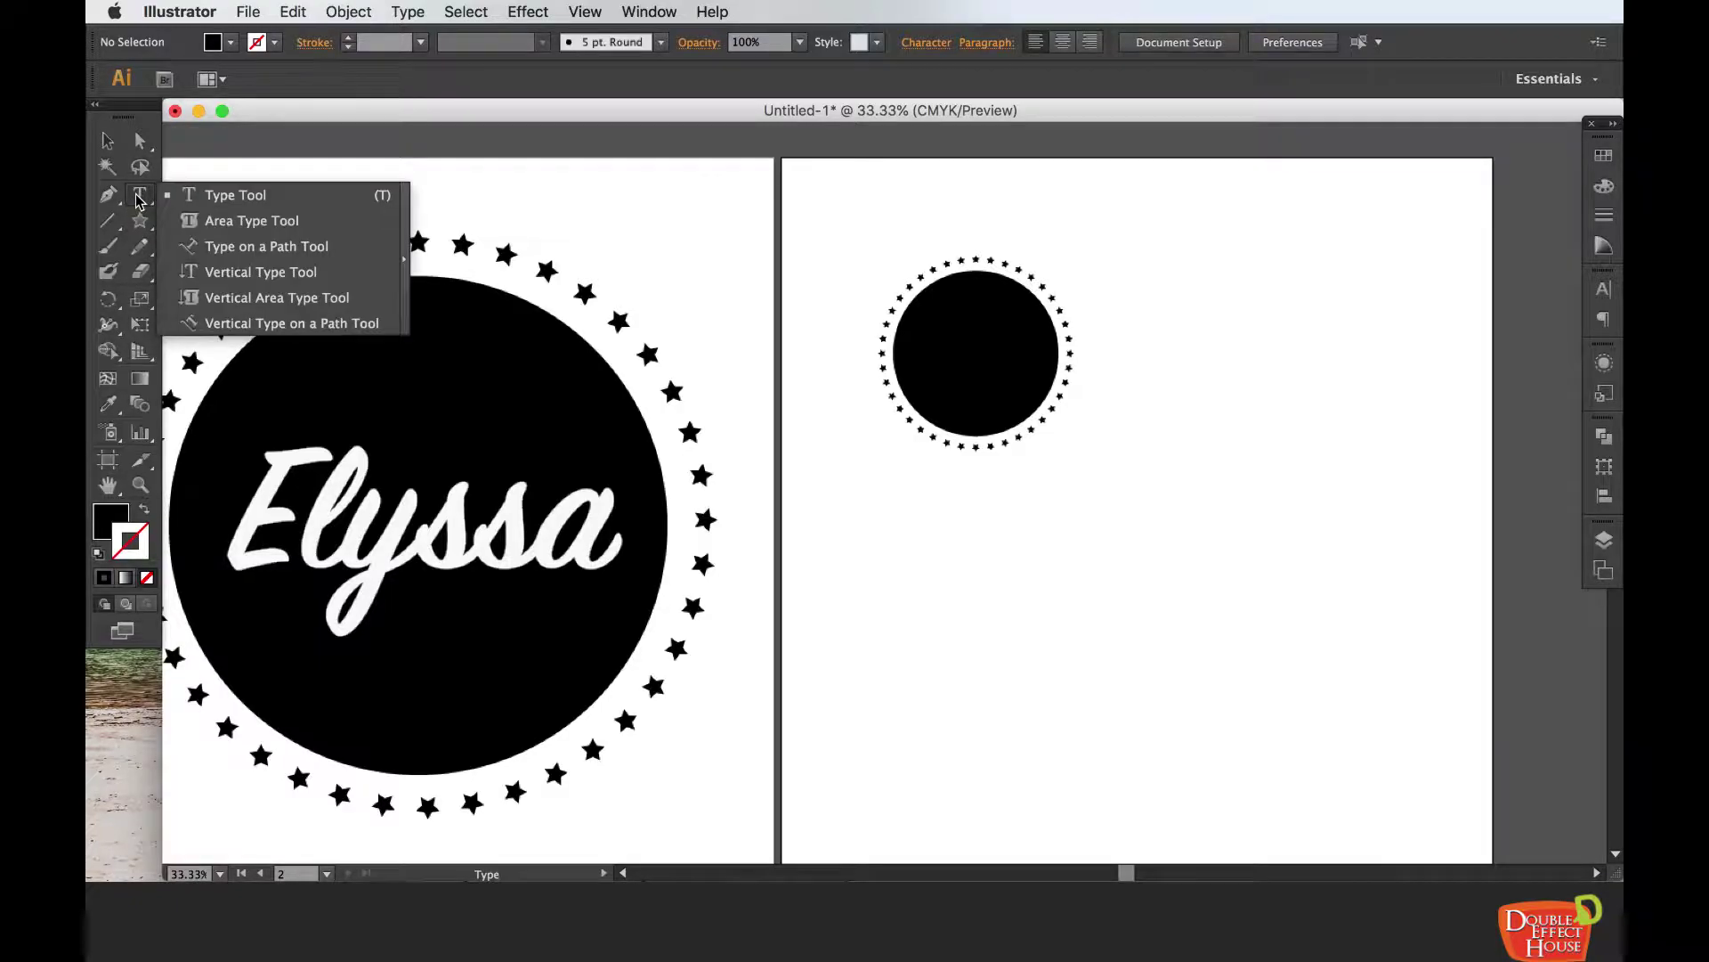
click(236, 196)
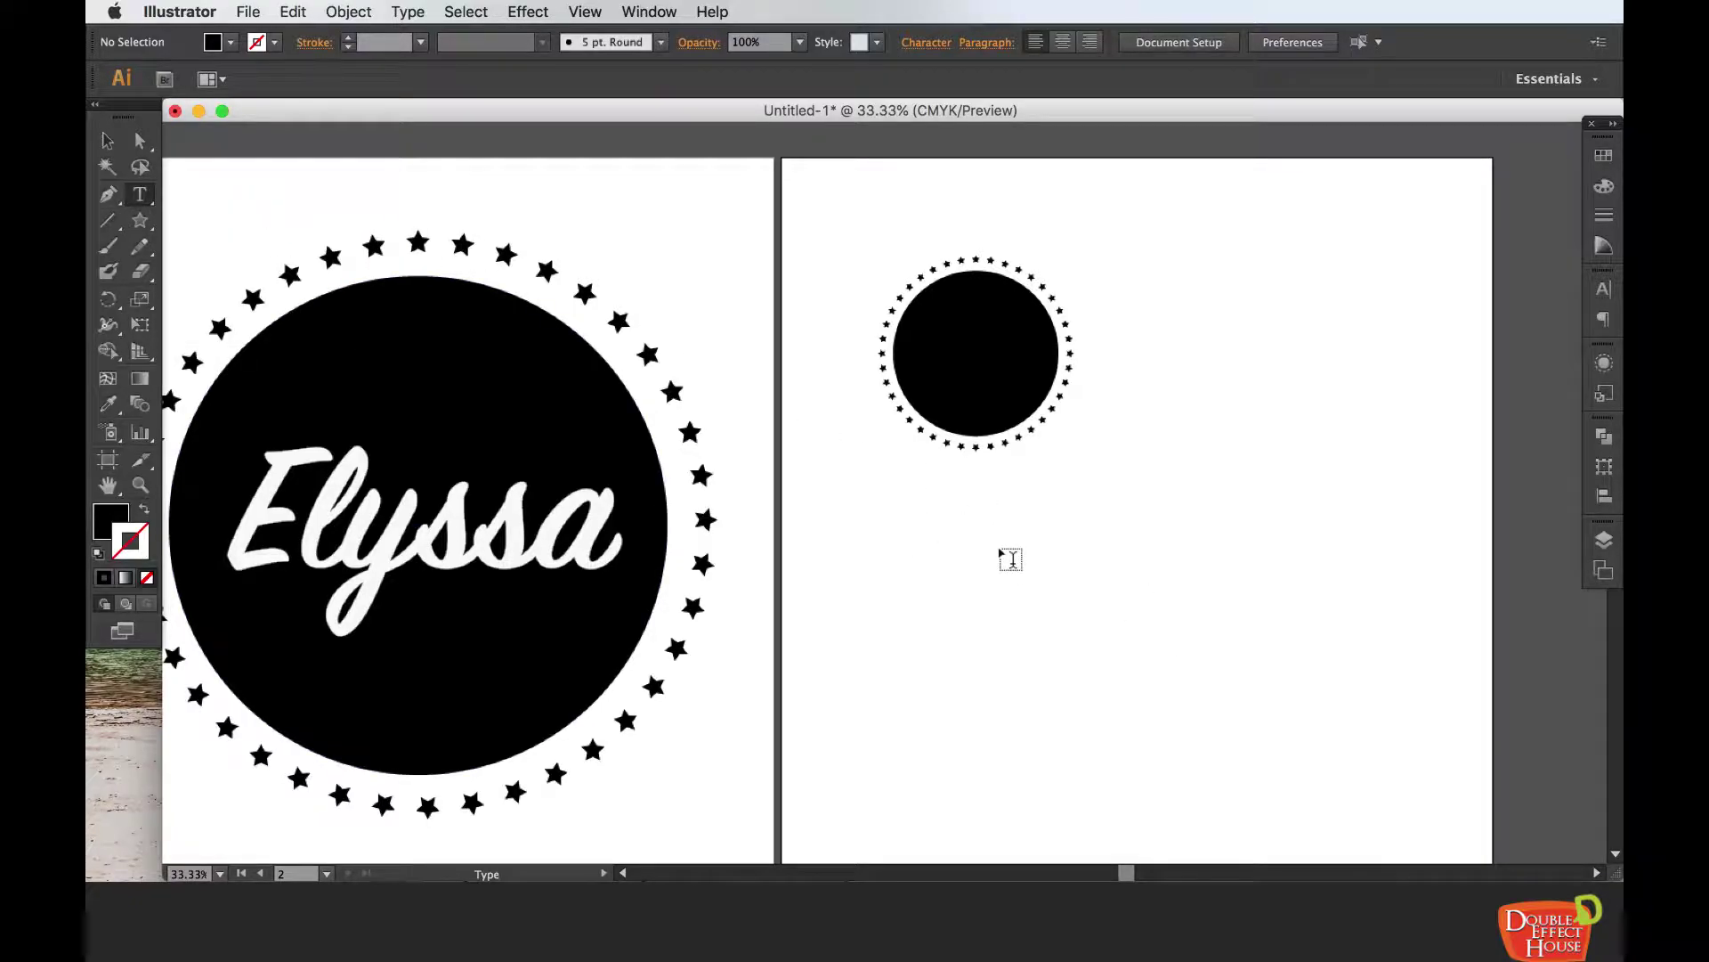
click(1010, 560)
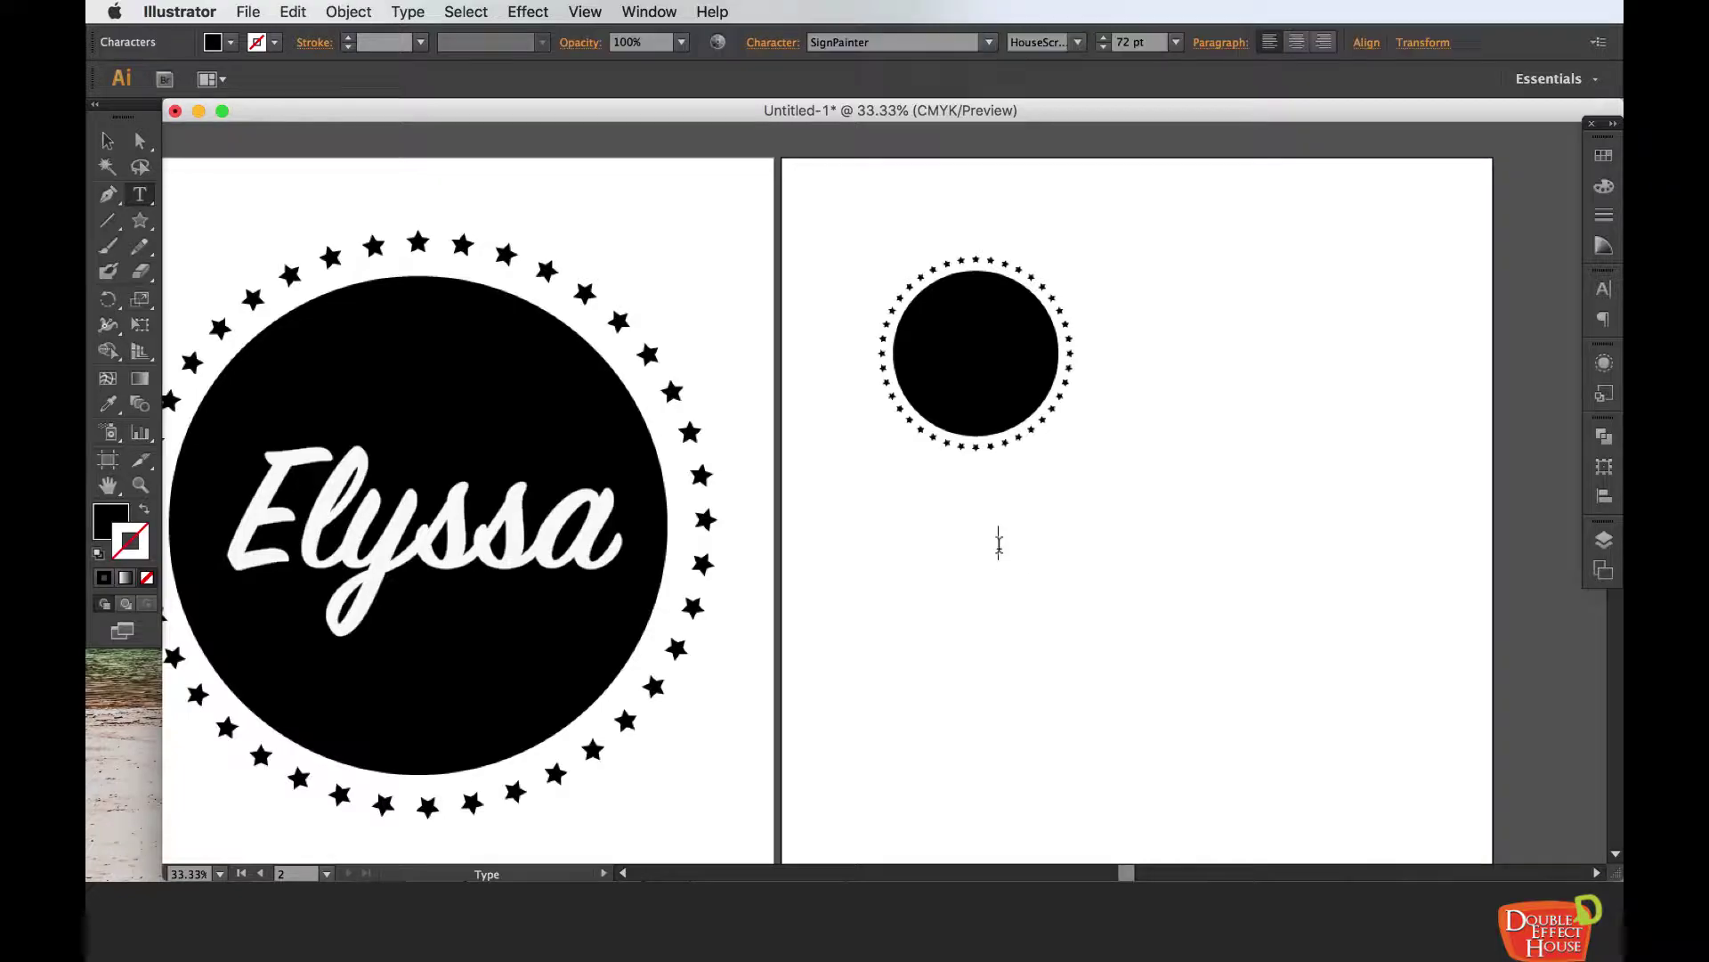
text(Elys)
click(107, 141)
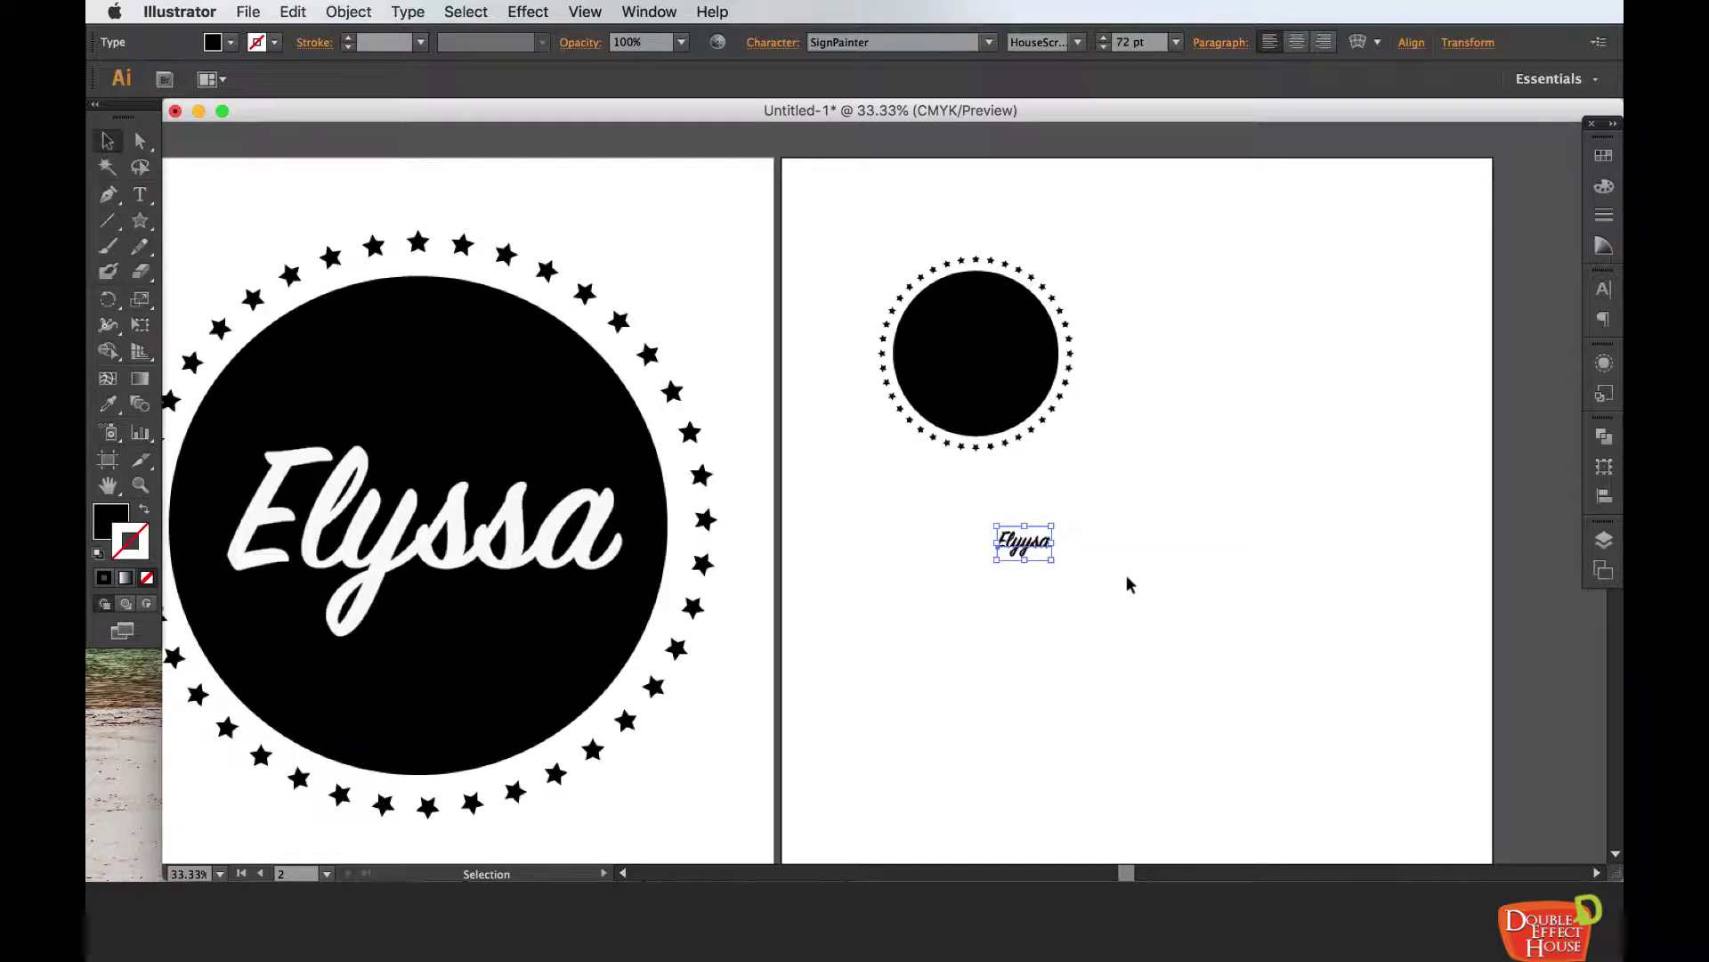
- Enlarge the name text to about 426 pt and correct its spelling by replacing the second "y" with "s"
drag(1052, 560, 1317, 727)
drag(1297, 629, 1271, 628)
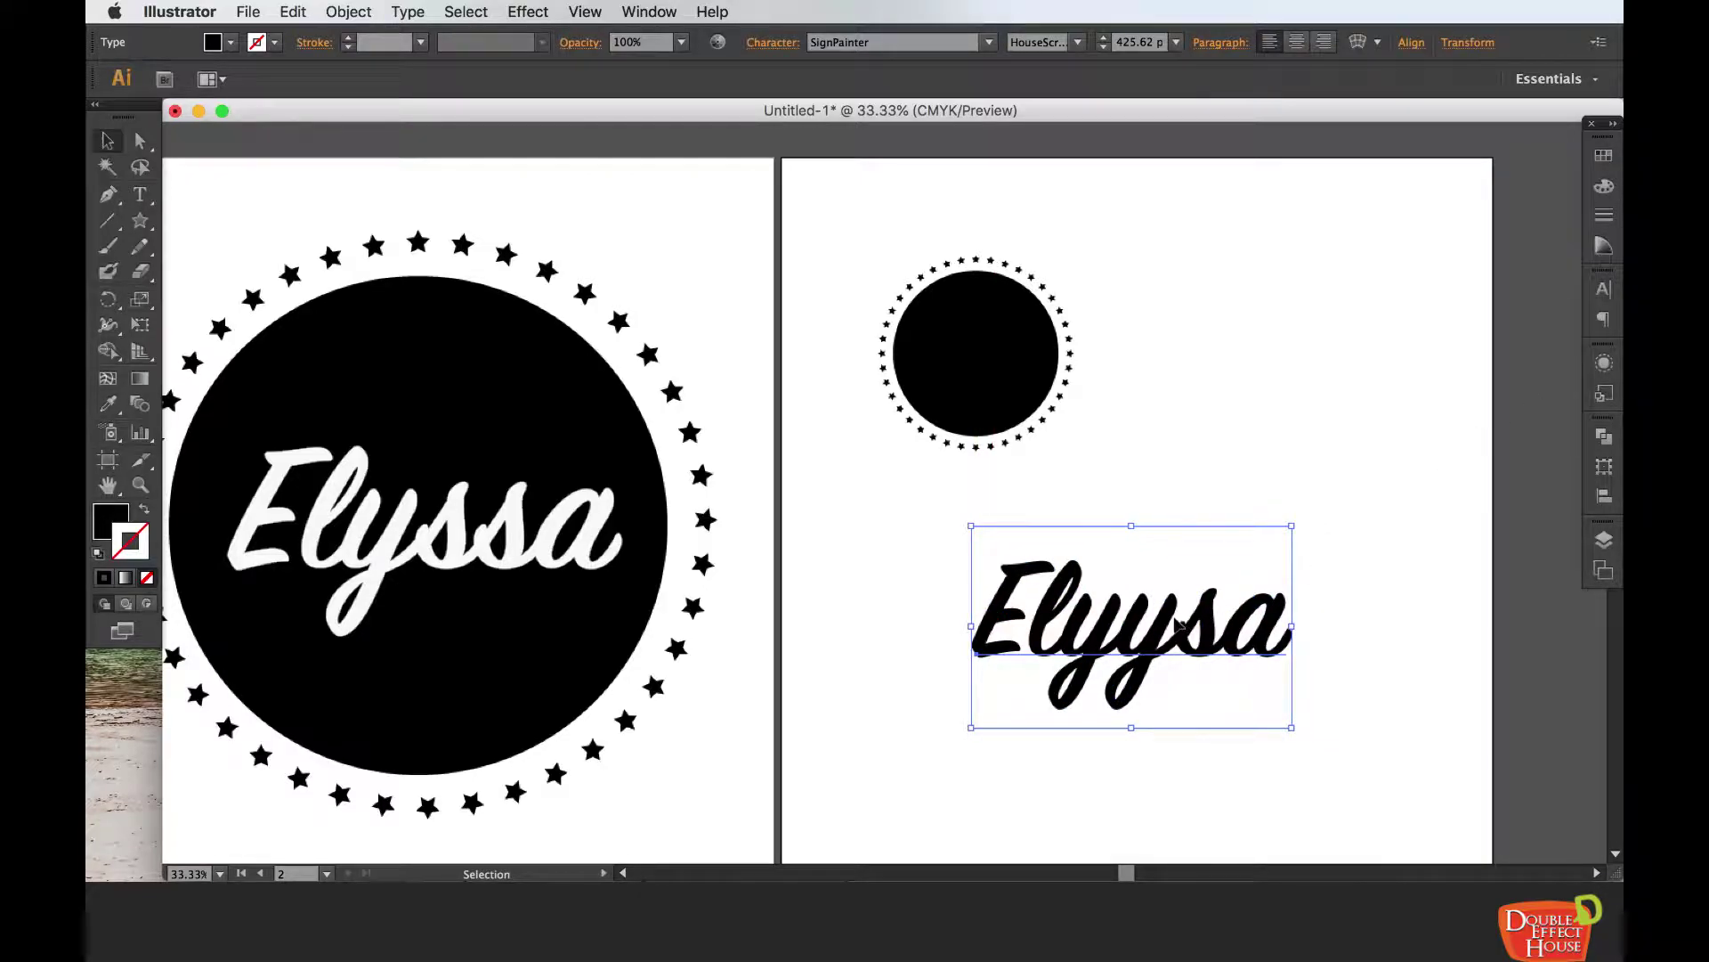
double_click(1166, 628)
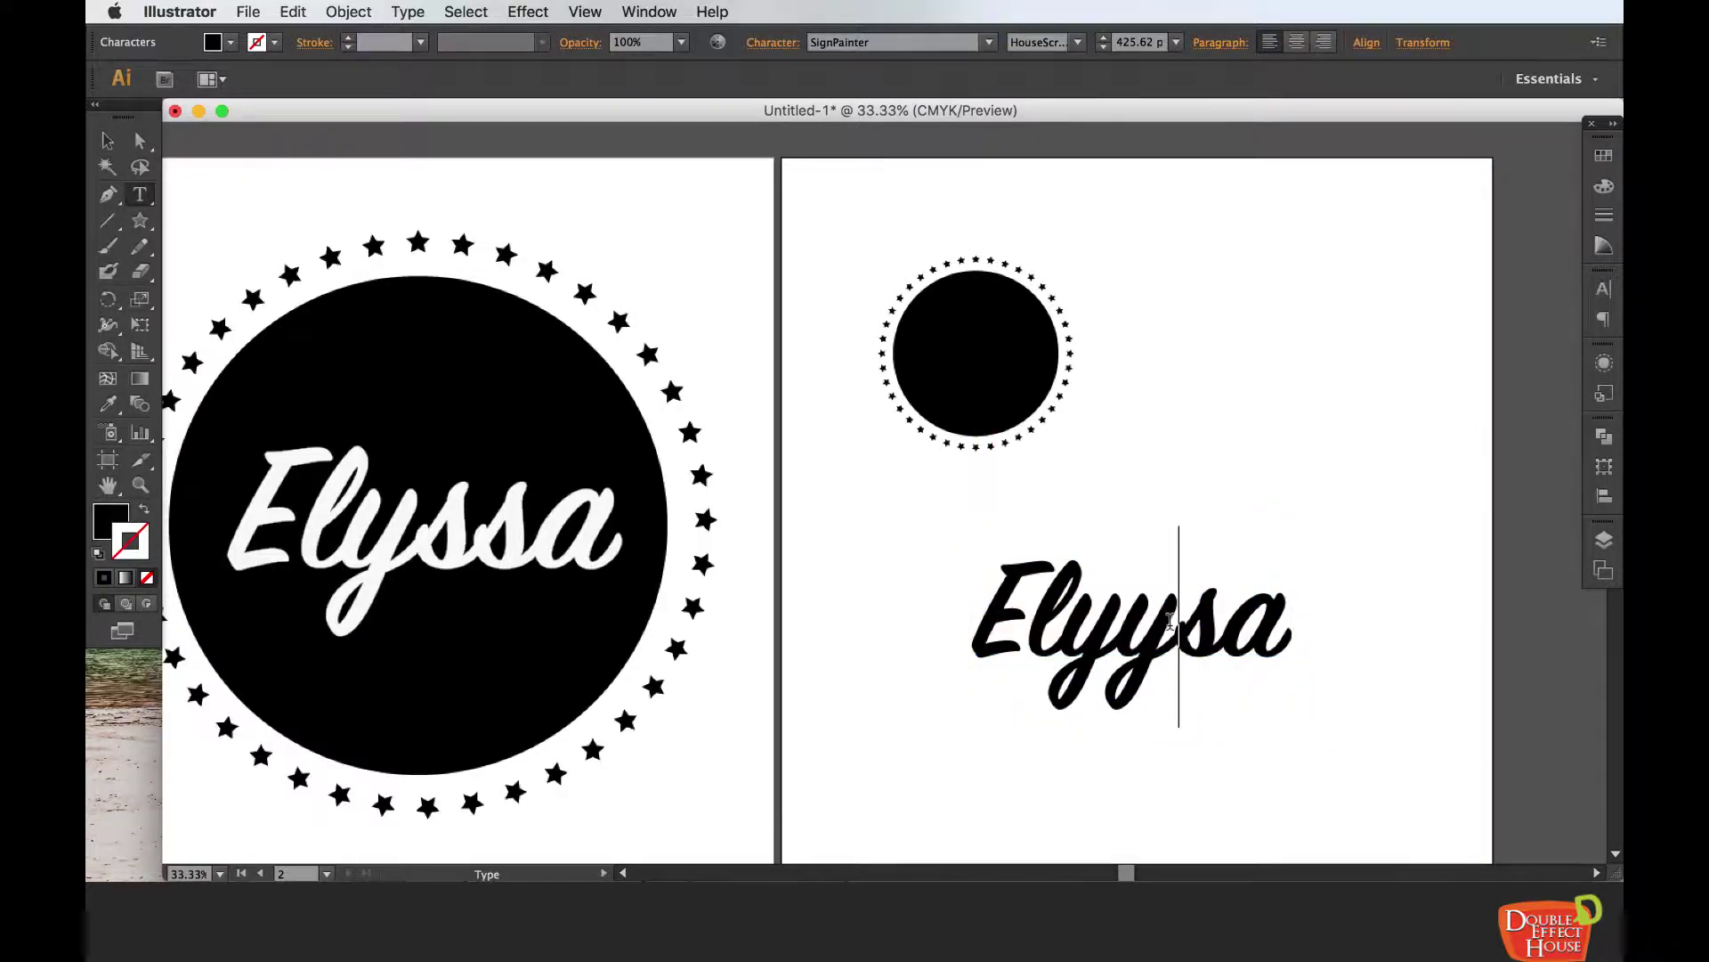
key(BackSpace)
text(s)
key(Escape)
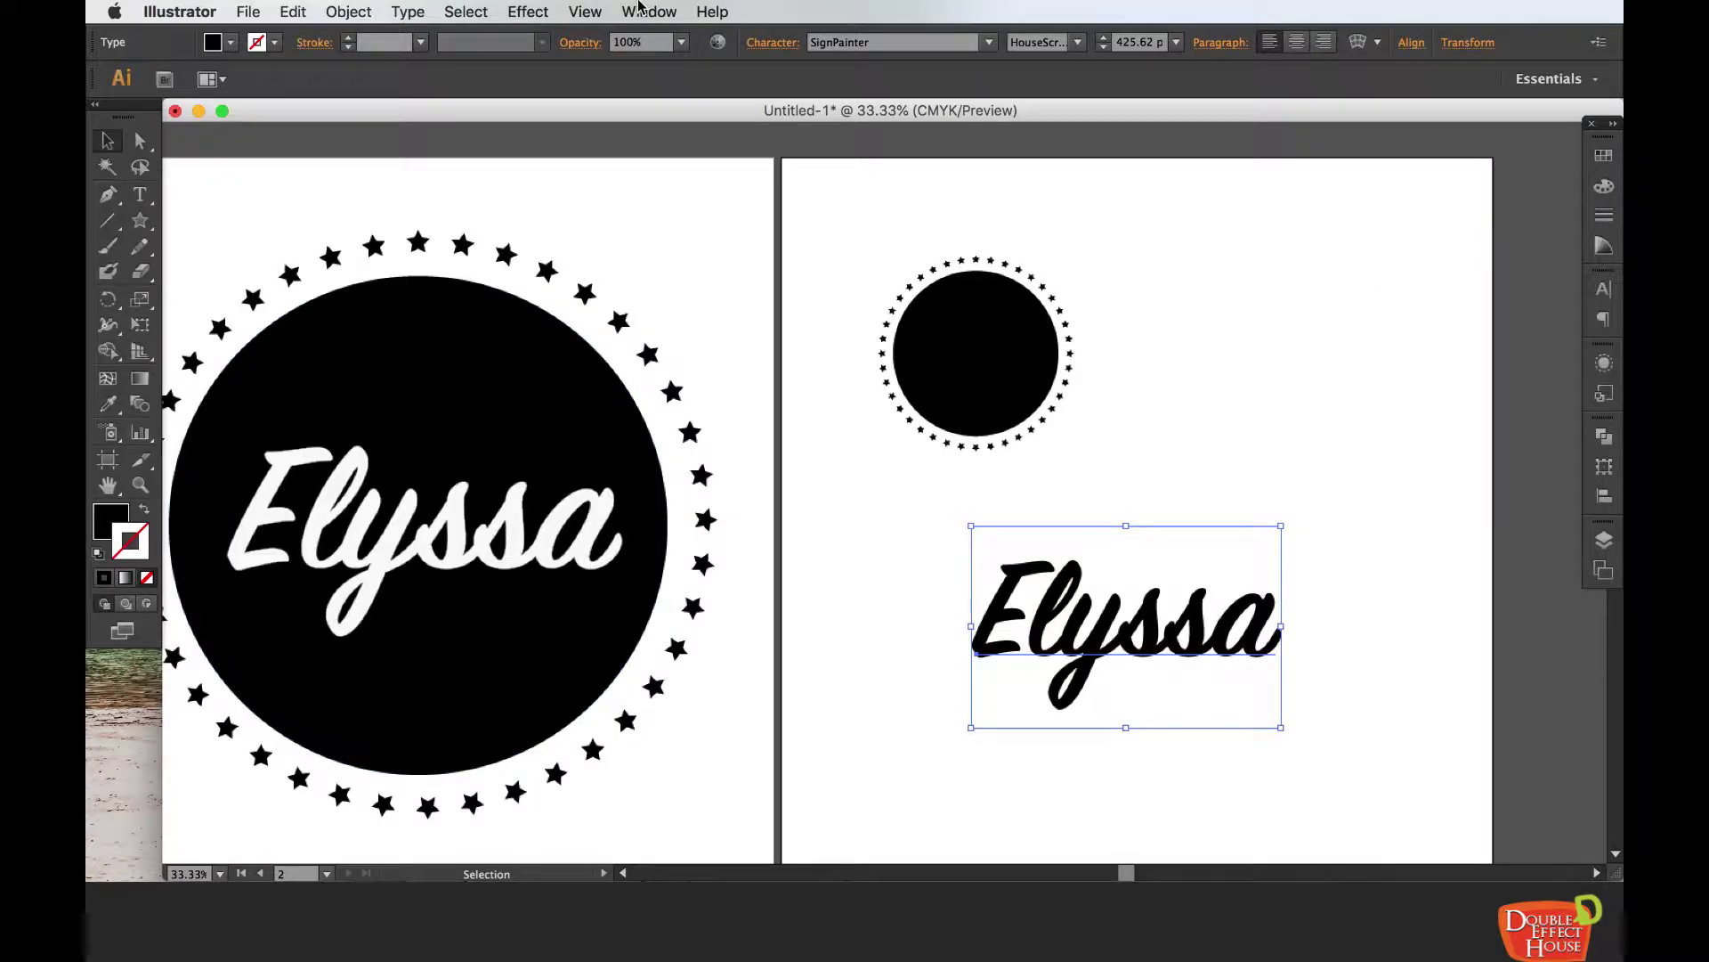
click(641, 11)
scroll(755, 370, down, 1)
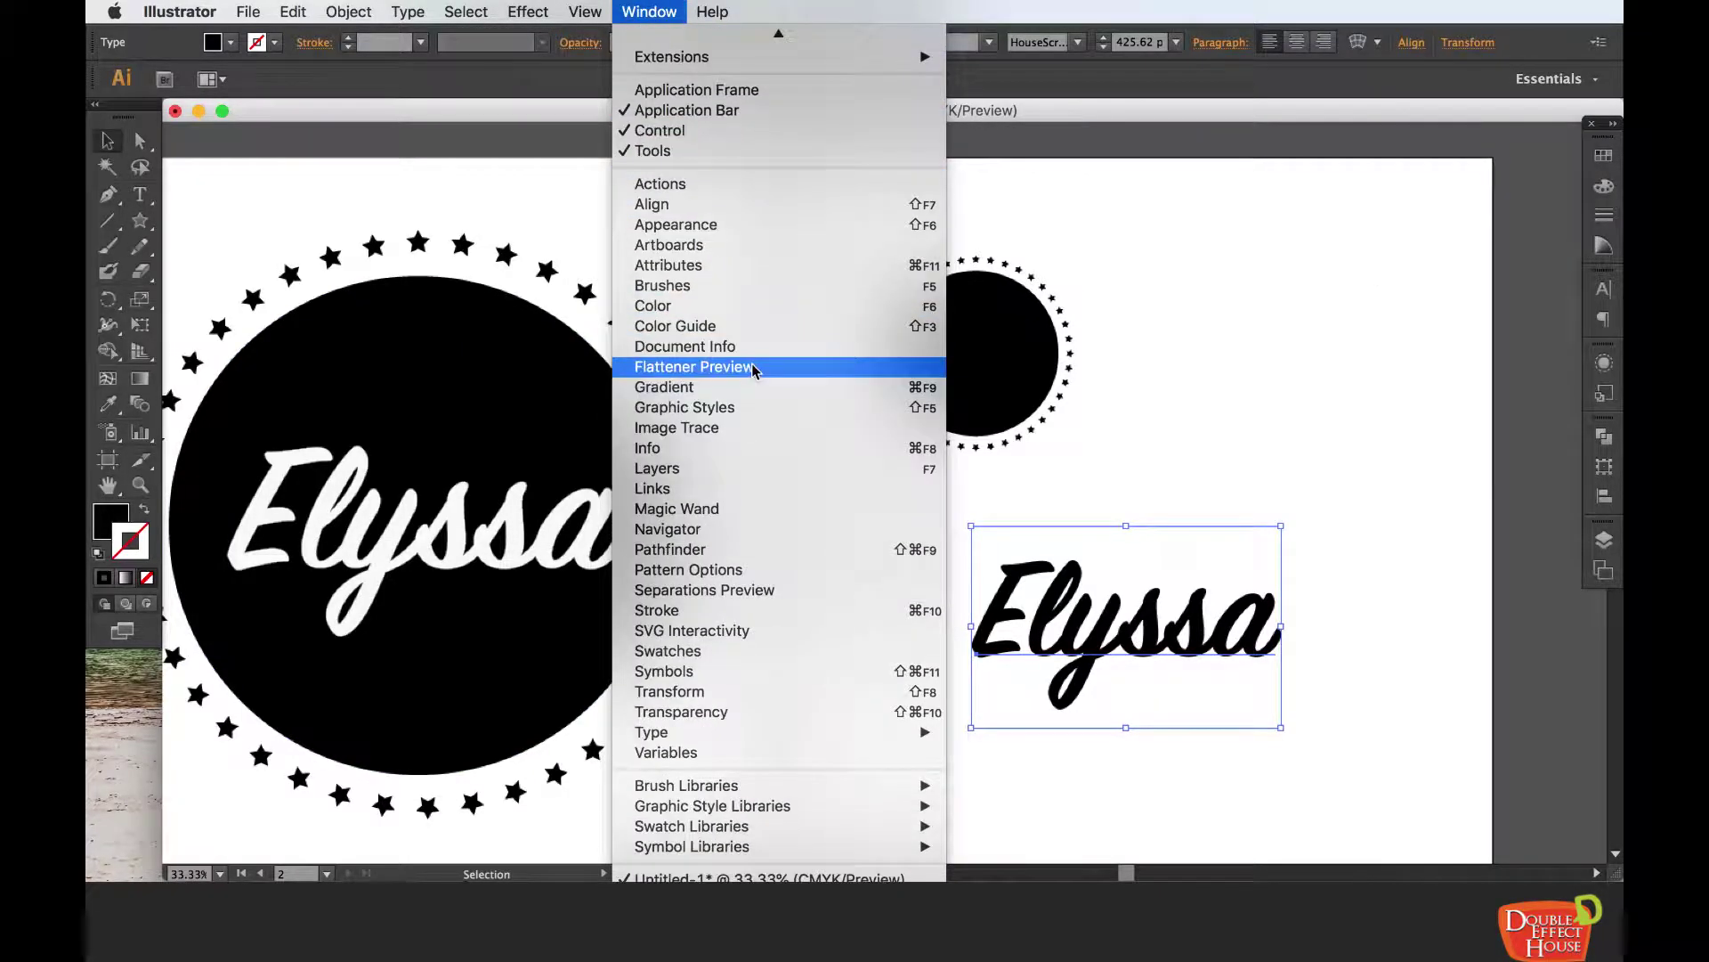
click(1357, 257)
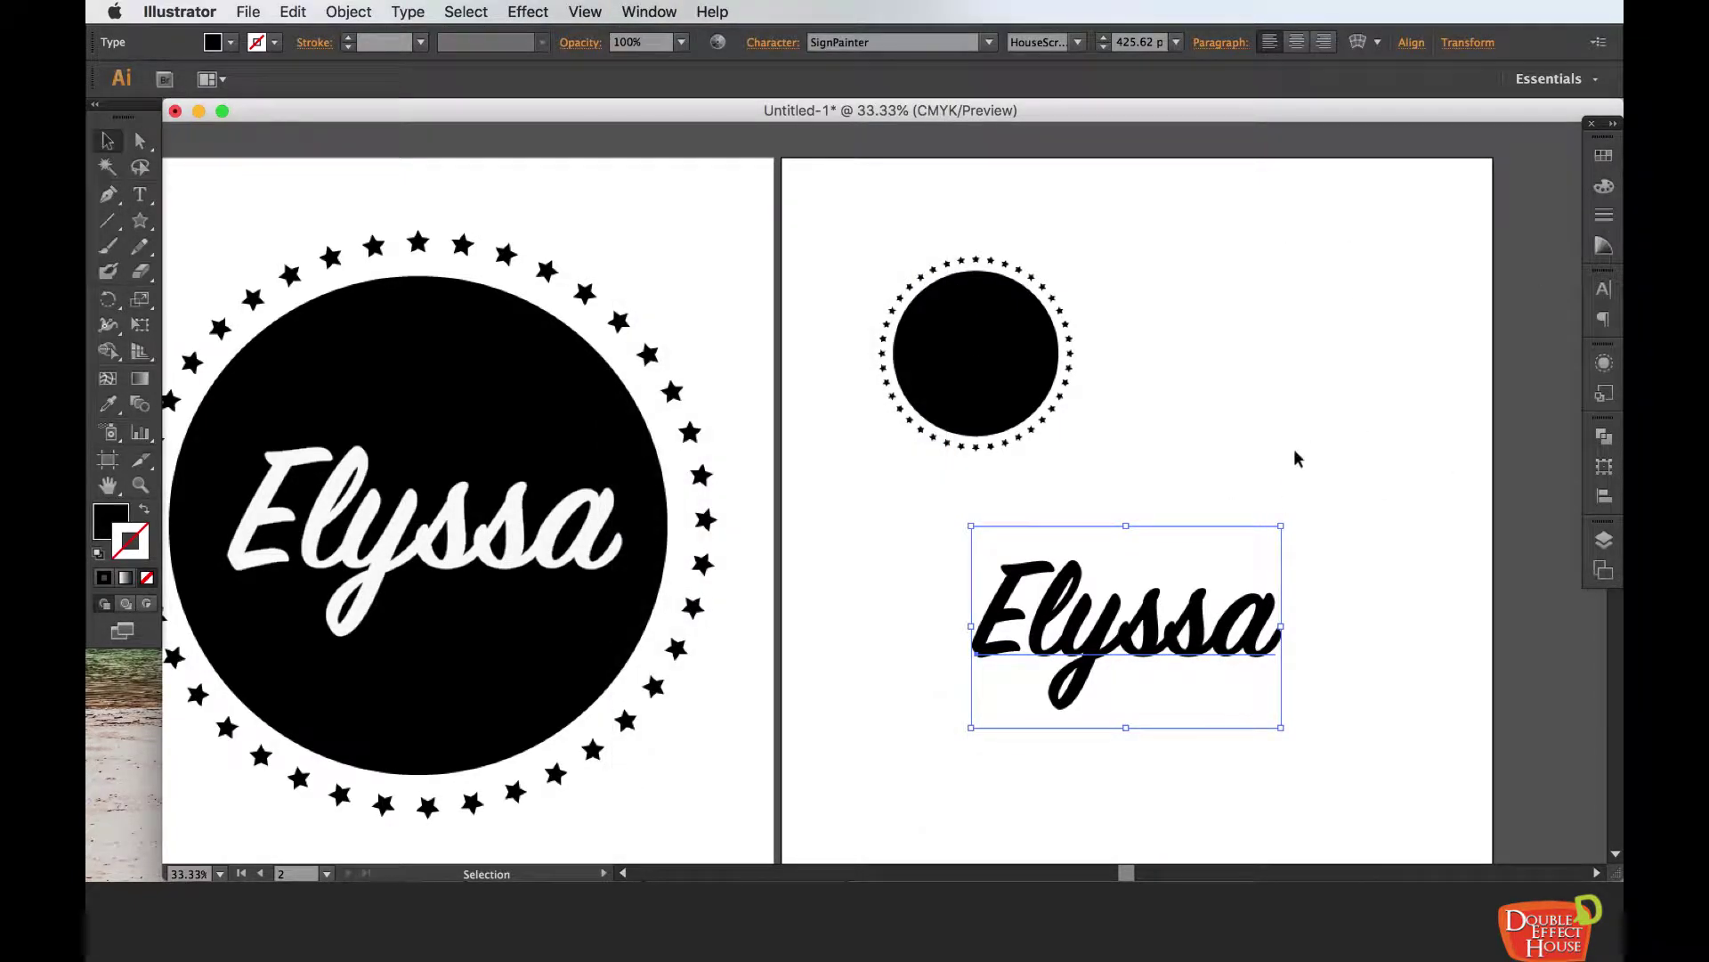
- Browse font families for the name text and set it to Snell Roundhand
key(super+t)
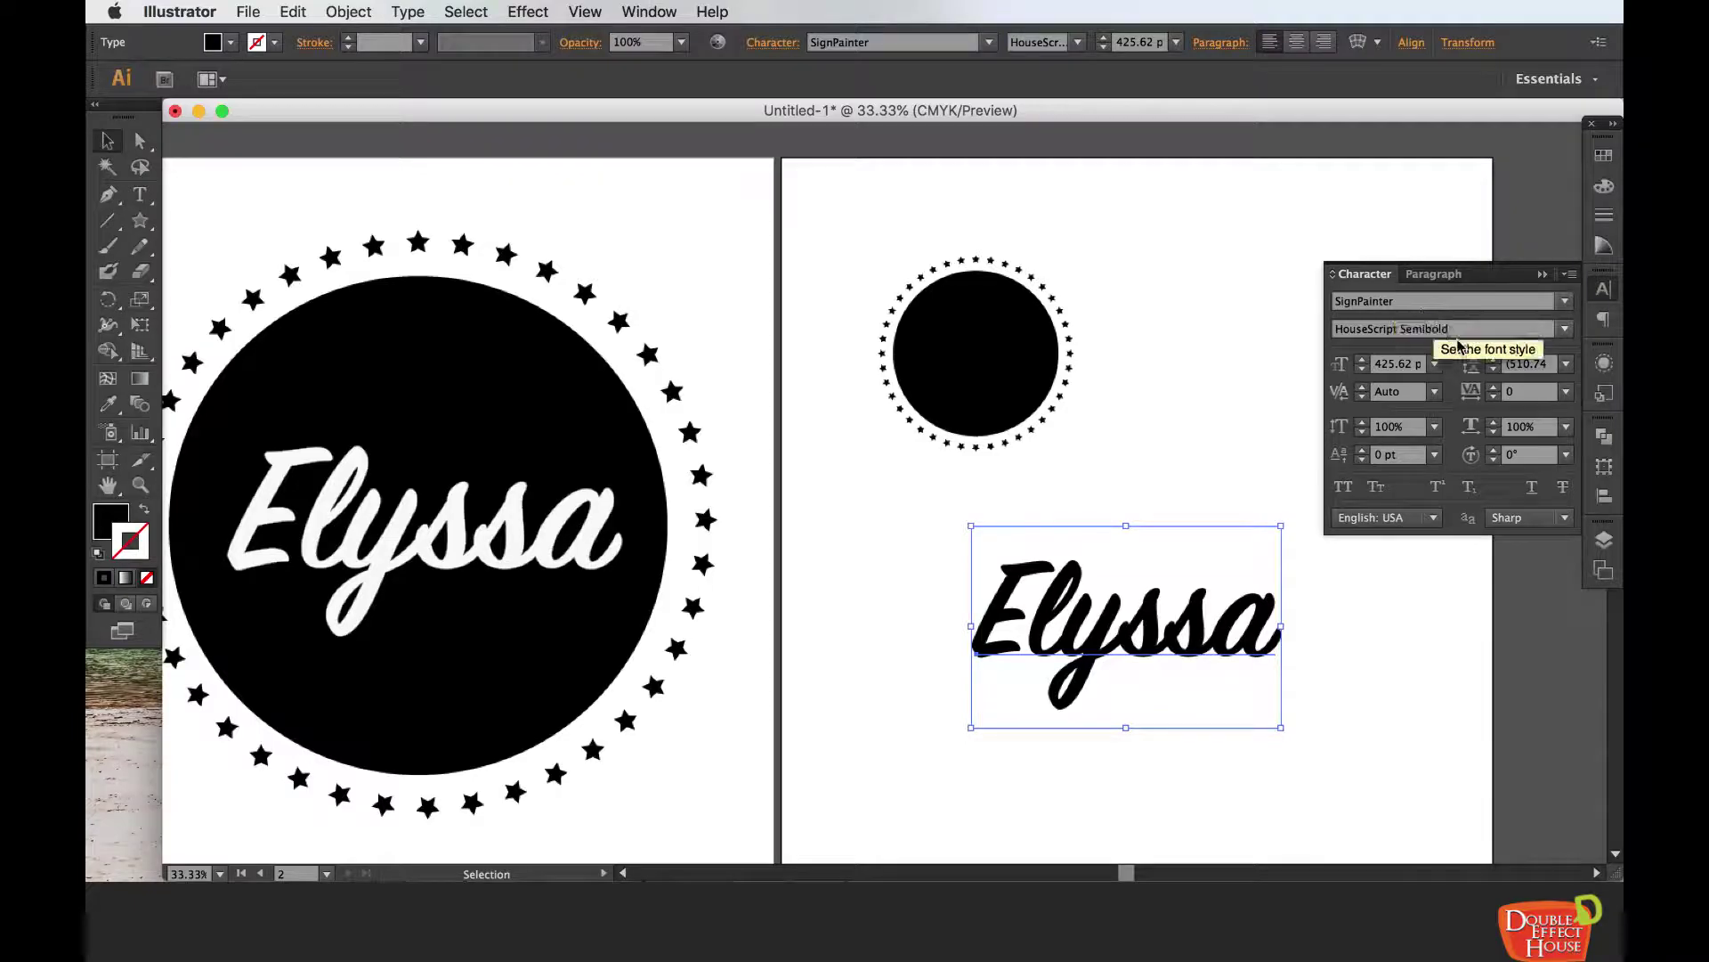
click(1566, 302)
click(1189, 322)
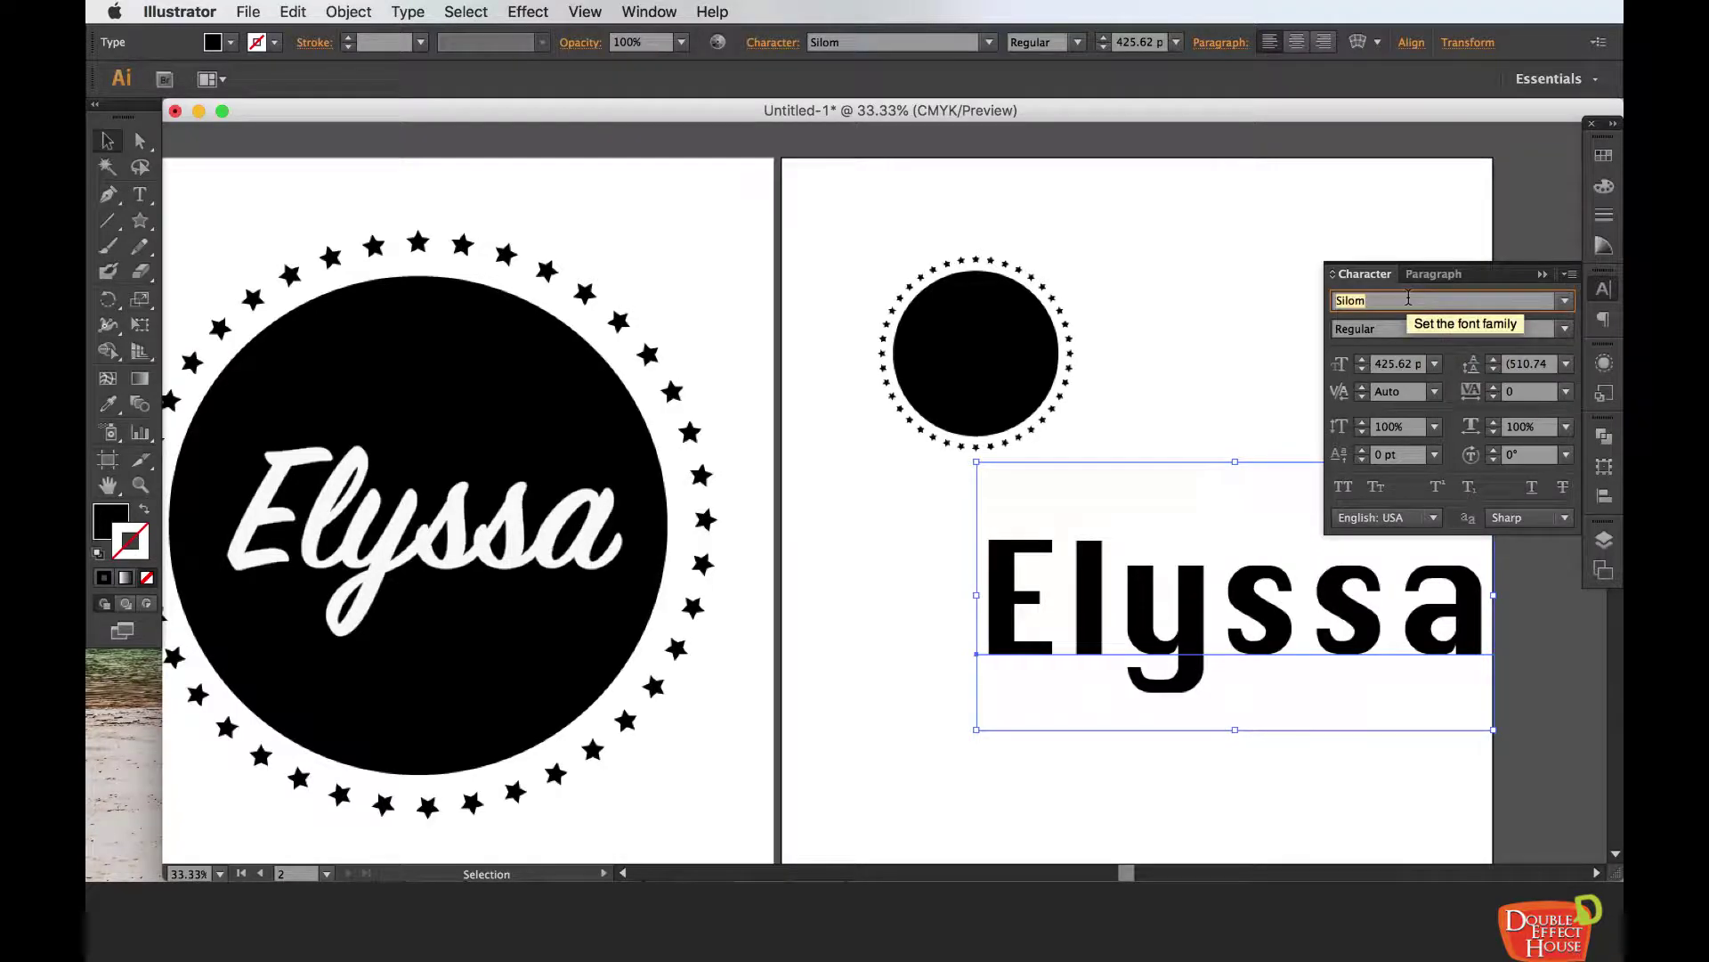
key(Down)
key(Down)
key(Down)
key(Down)
key(Up)
key(Up)
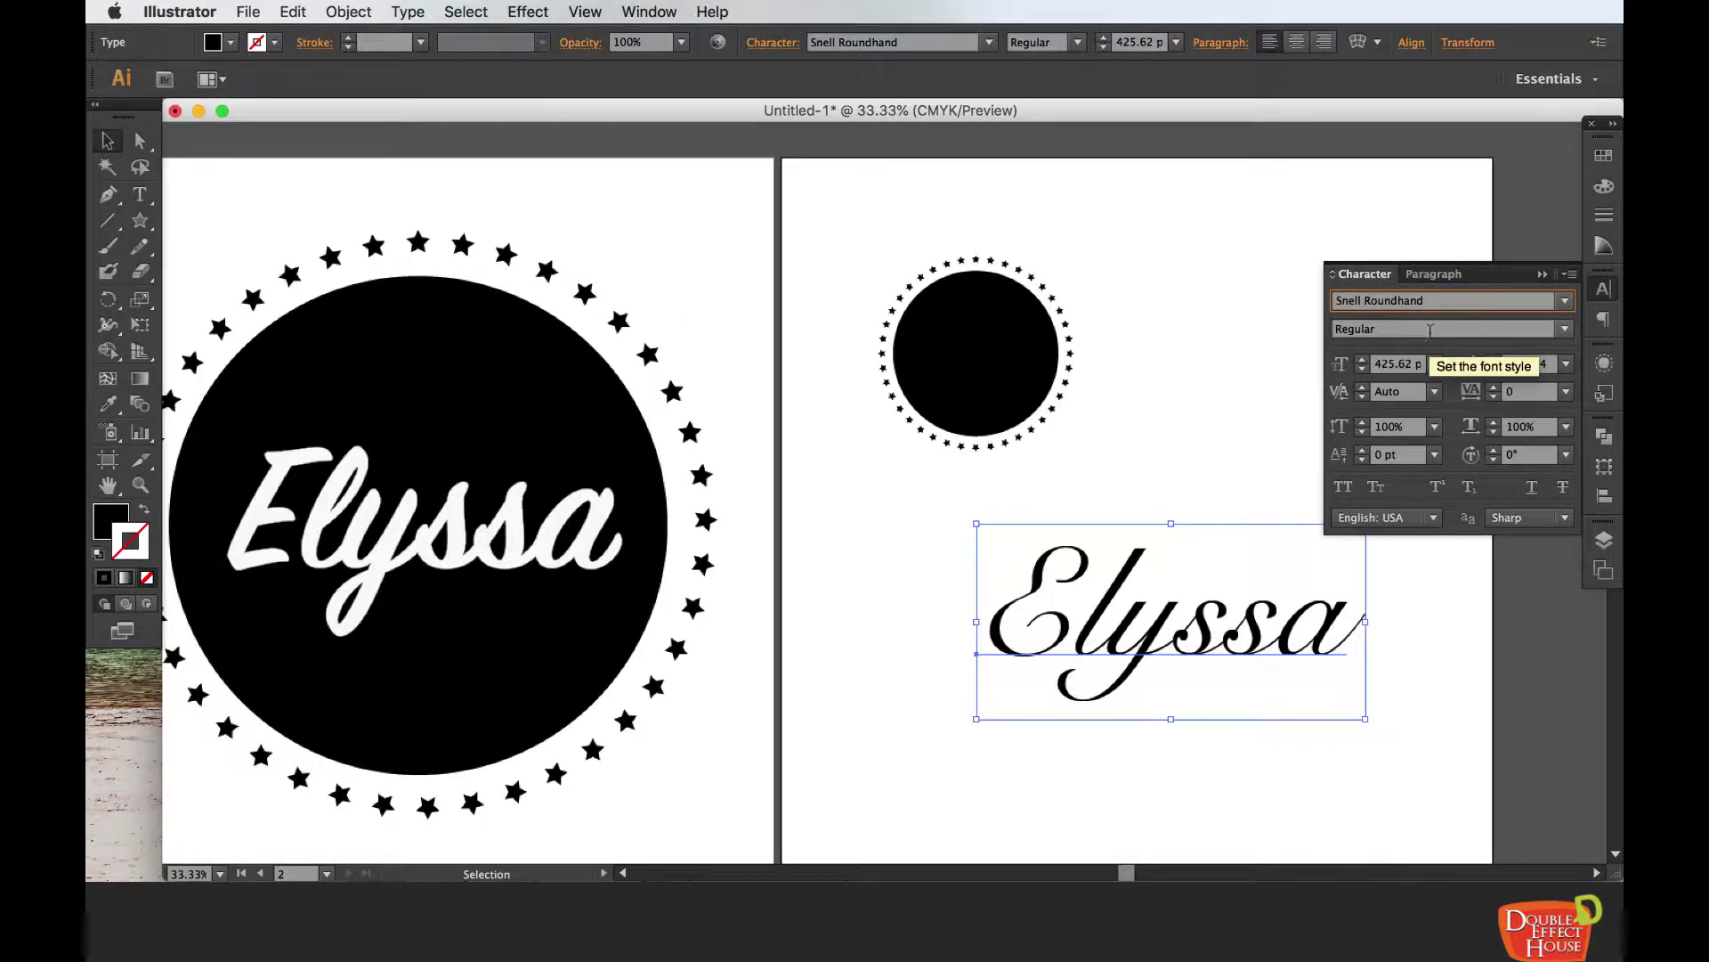
- Try the Bold style on the name text, set its font style to Black, and deselect it
click(1564, 329)
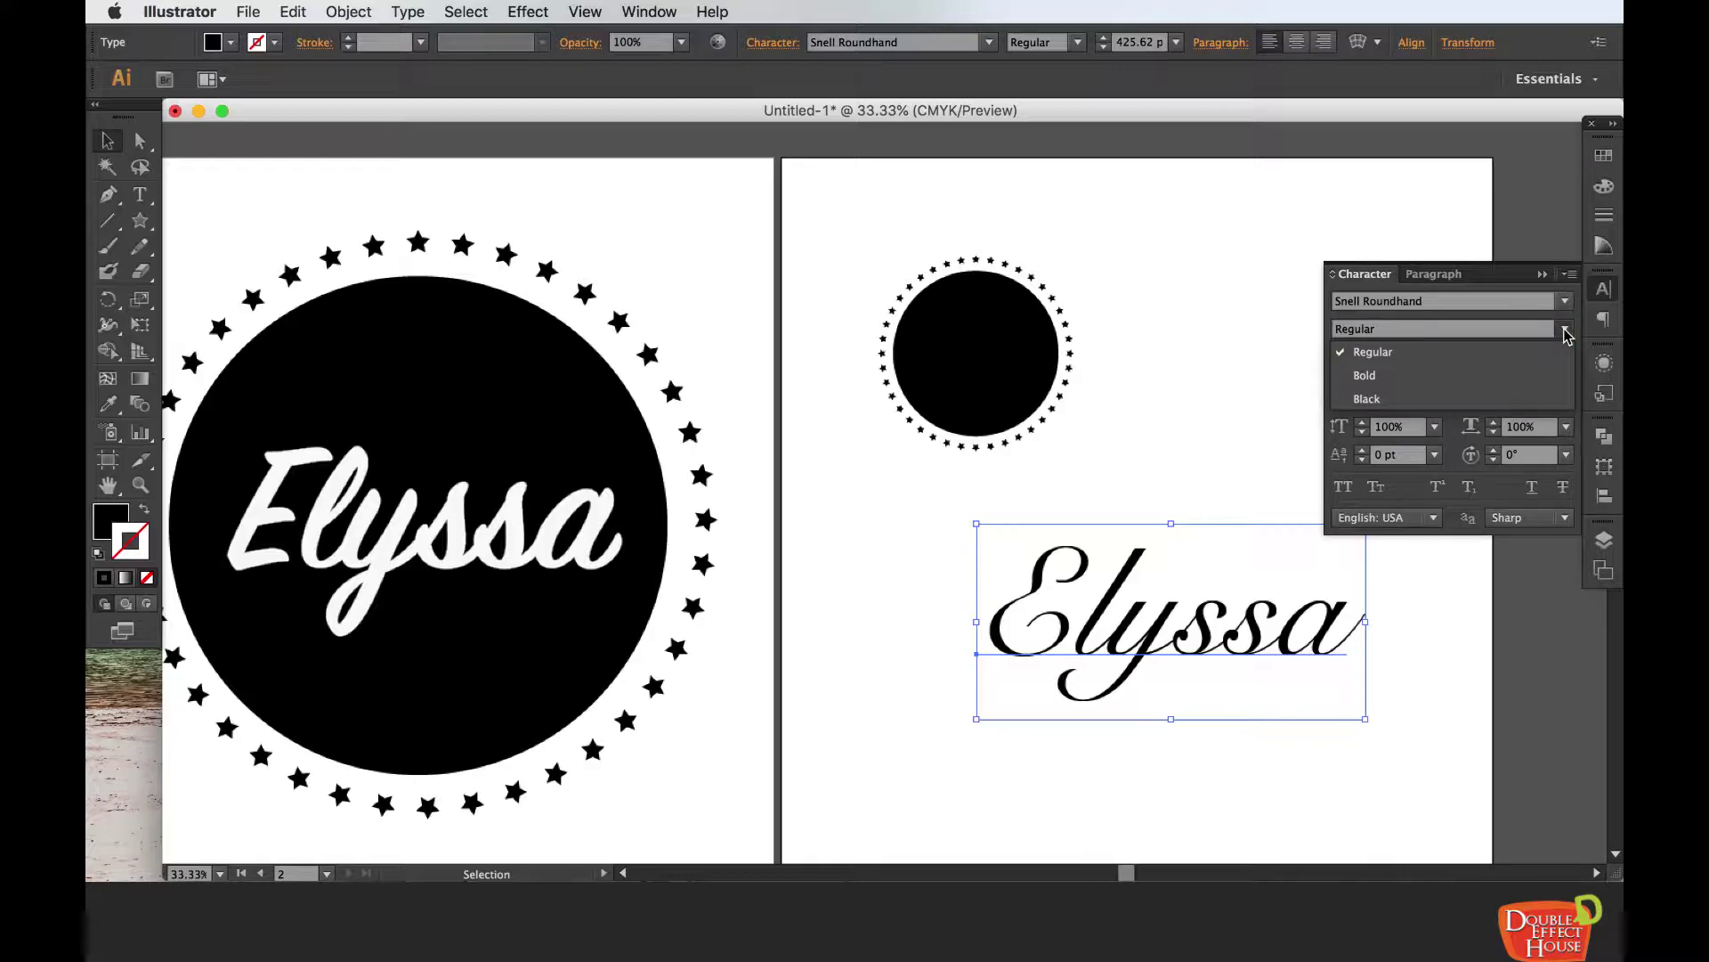
click(1474, 383)
click(1564, 328)
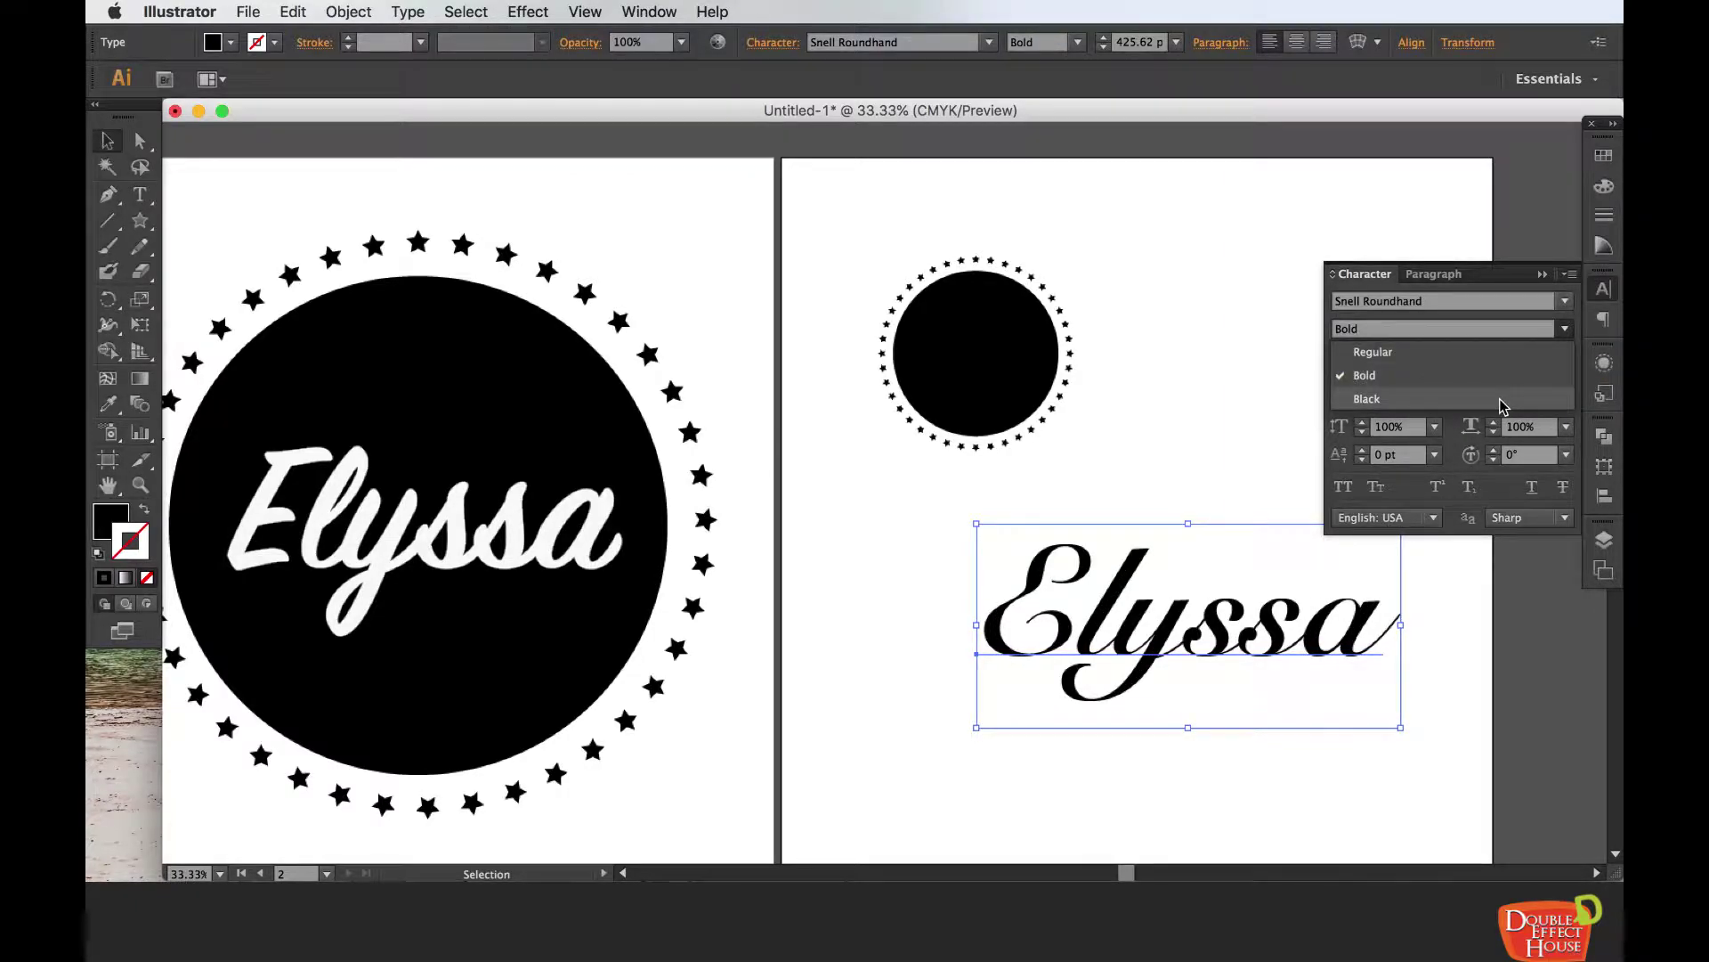
click(1503, 400)
click(1564, 329)
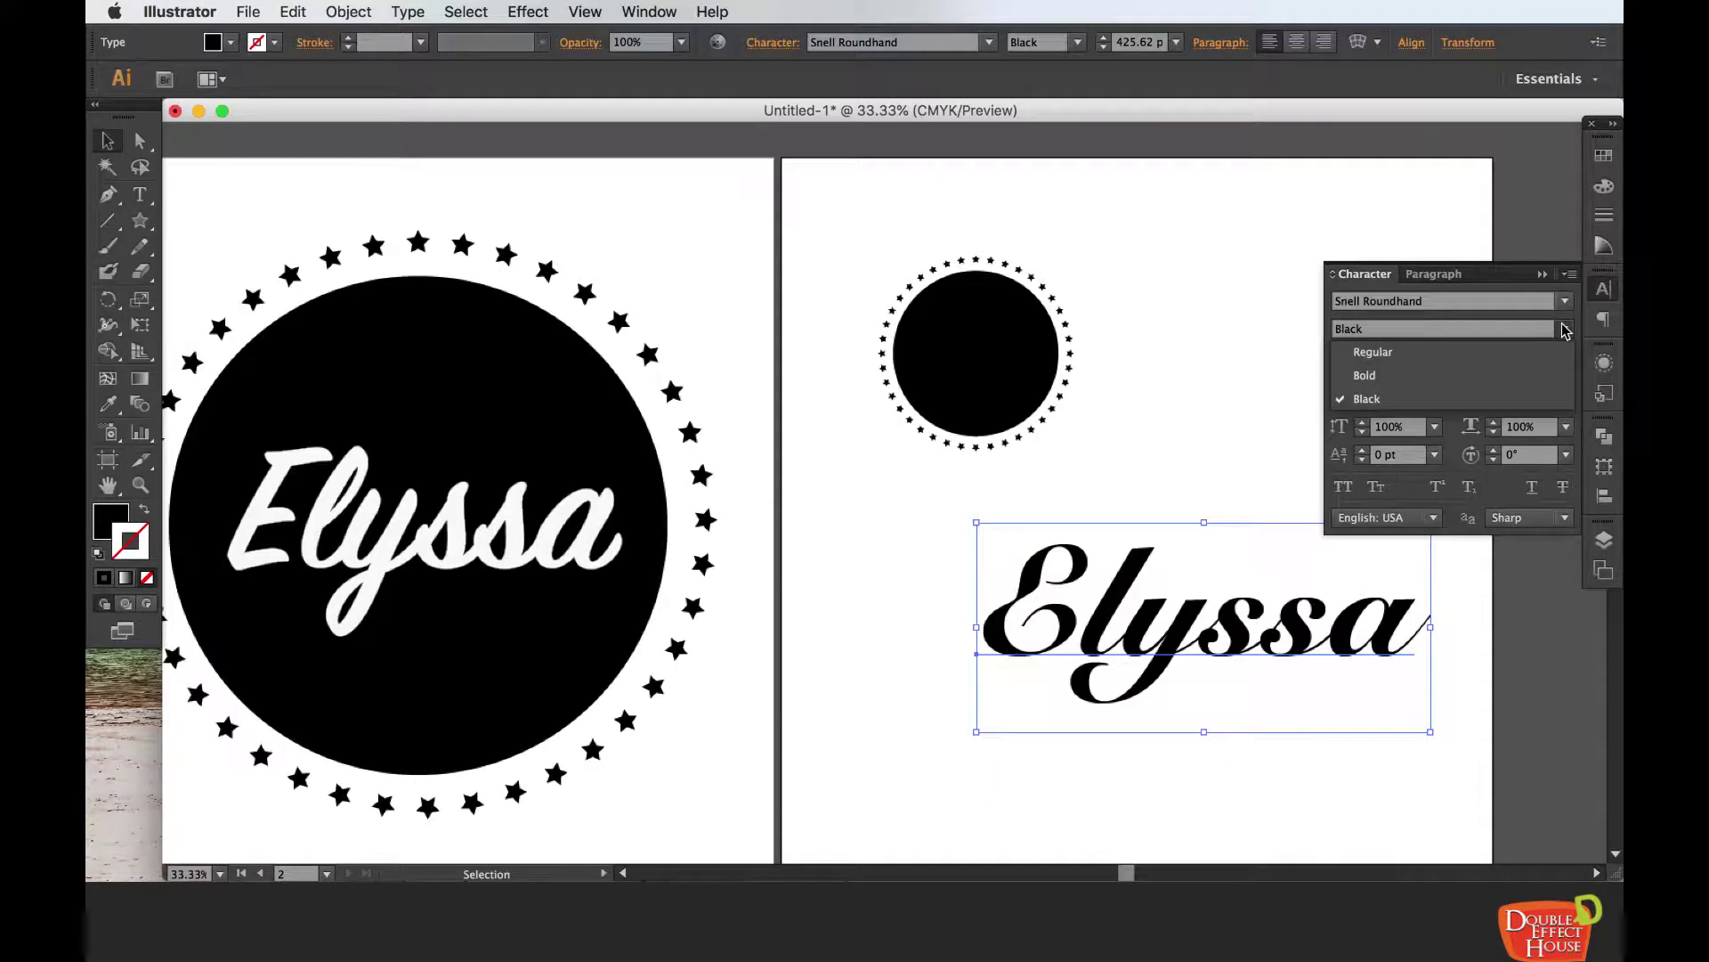
click(1469, 399)
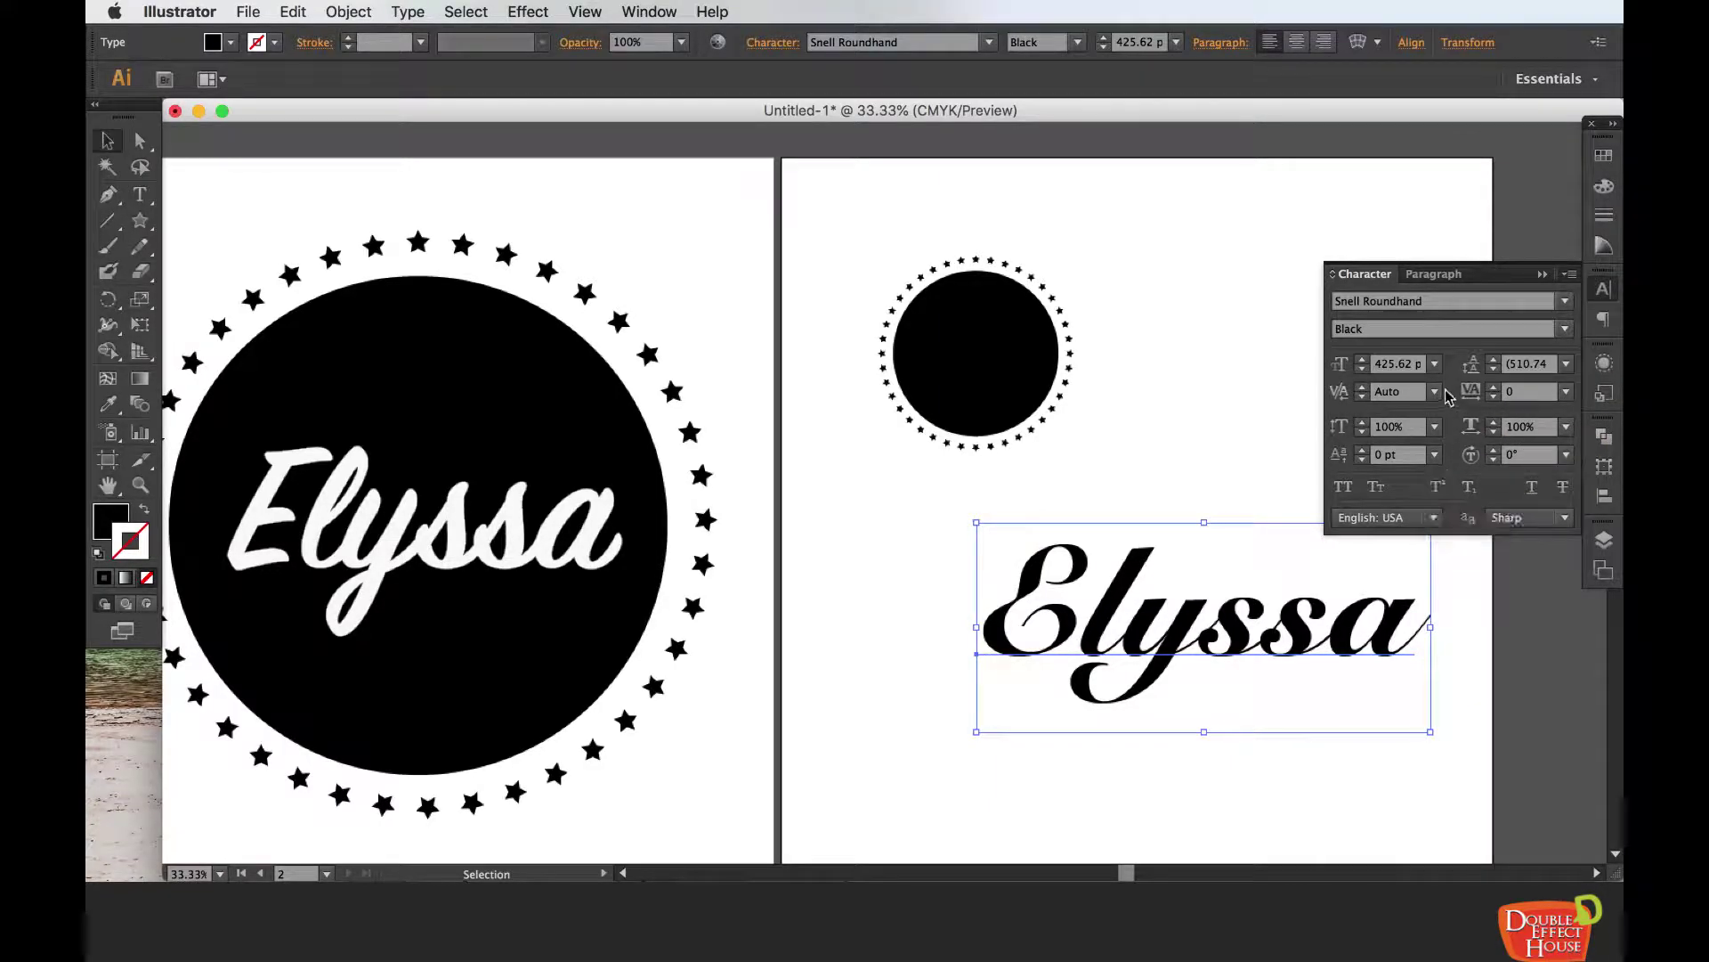
click(119, 149)
click(1542, 275)
click(1252, 476)
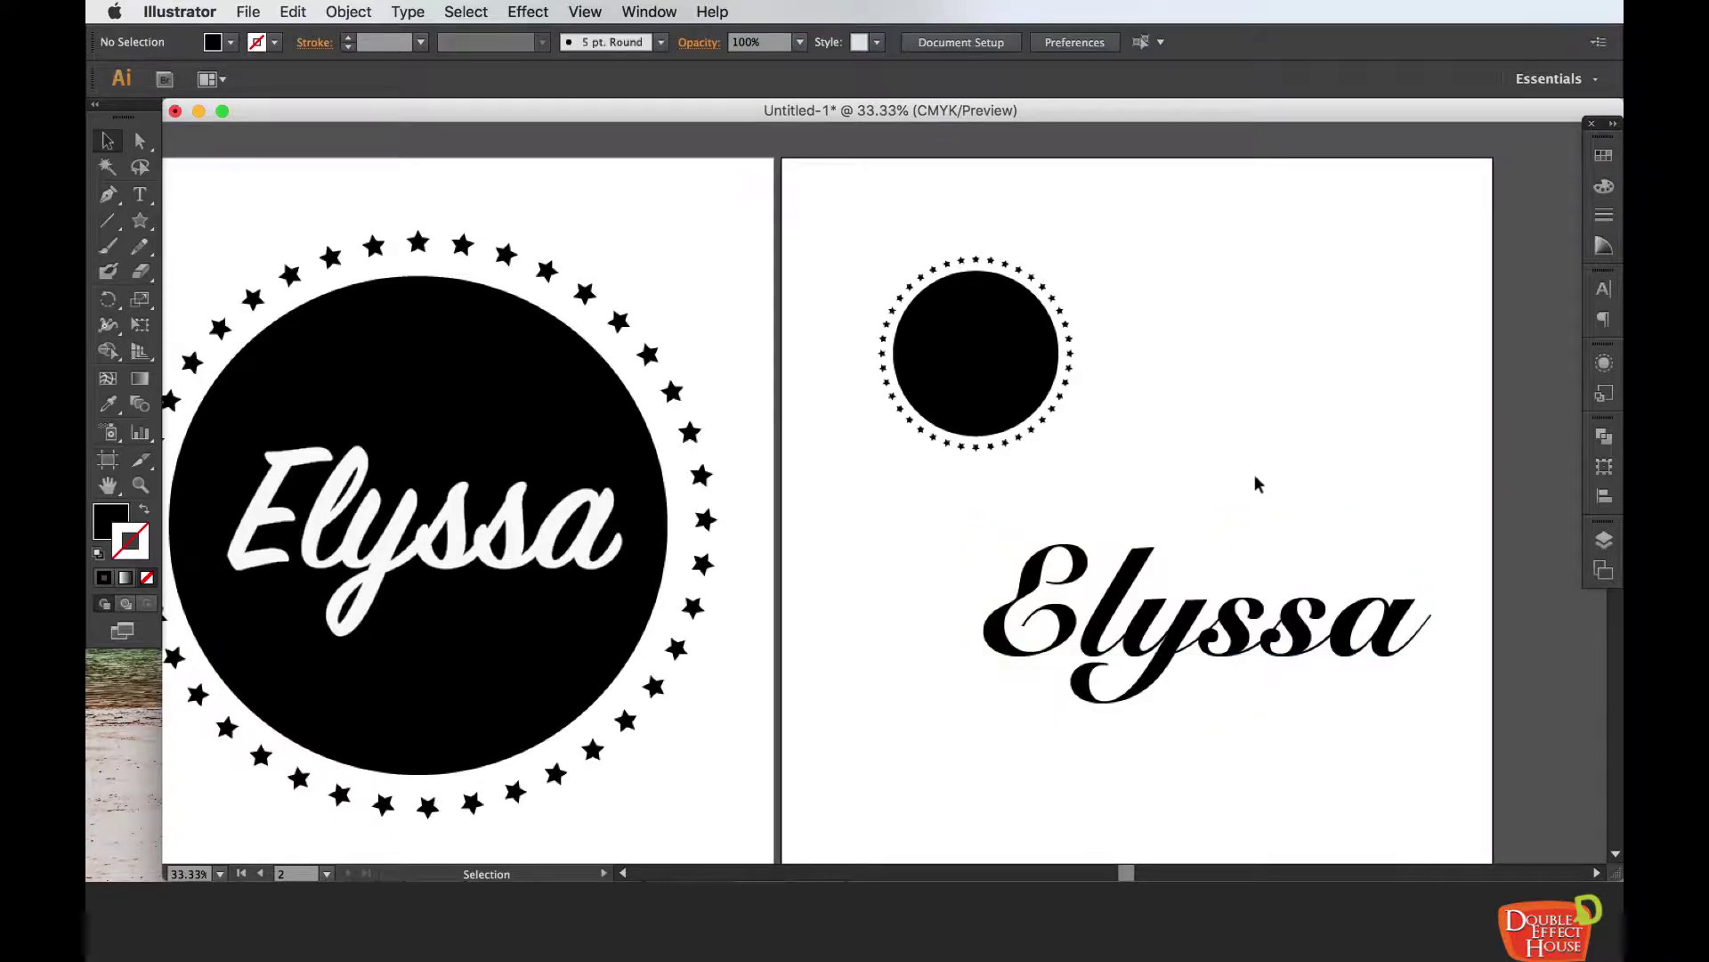
- Convert the name text to outlines
click(1152, 588)
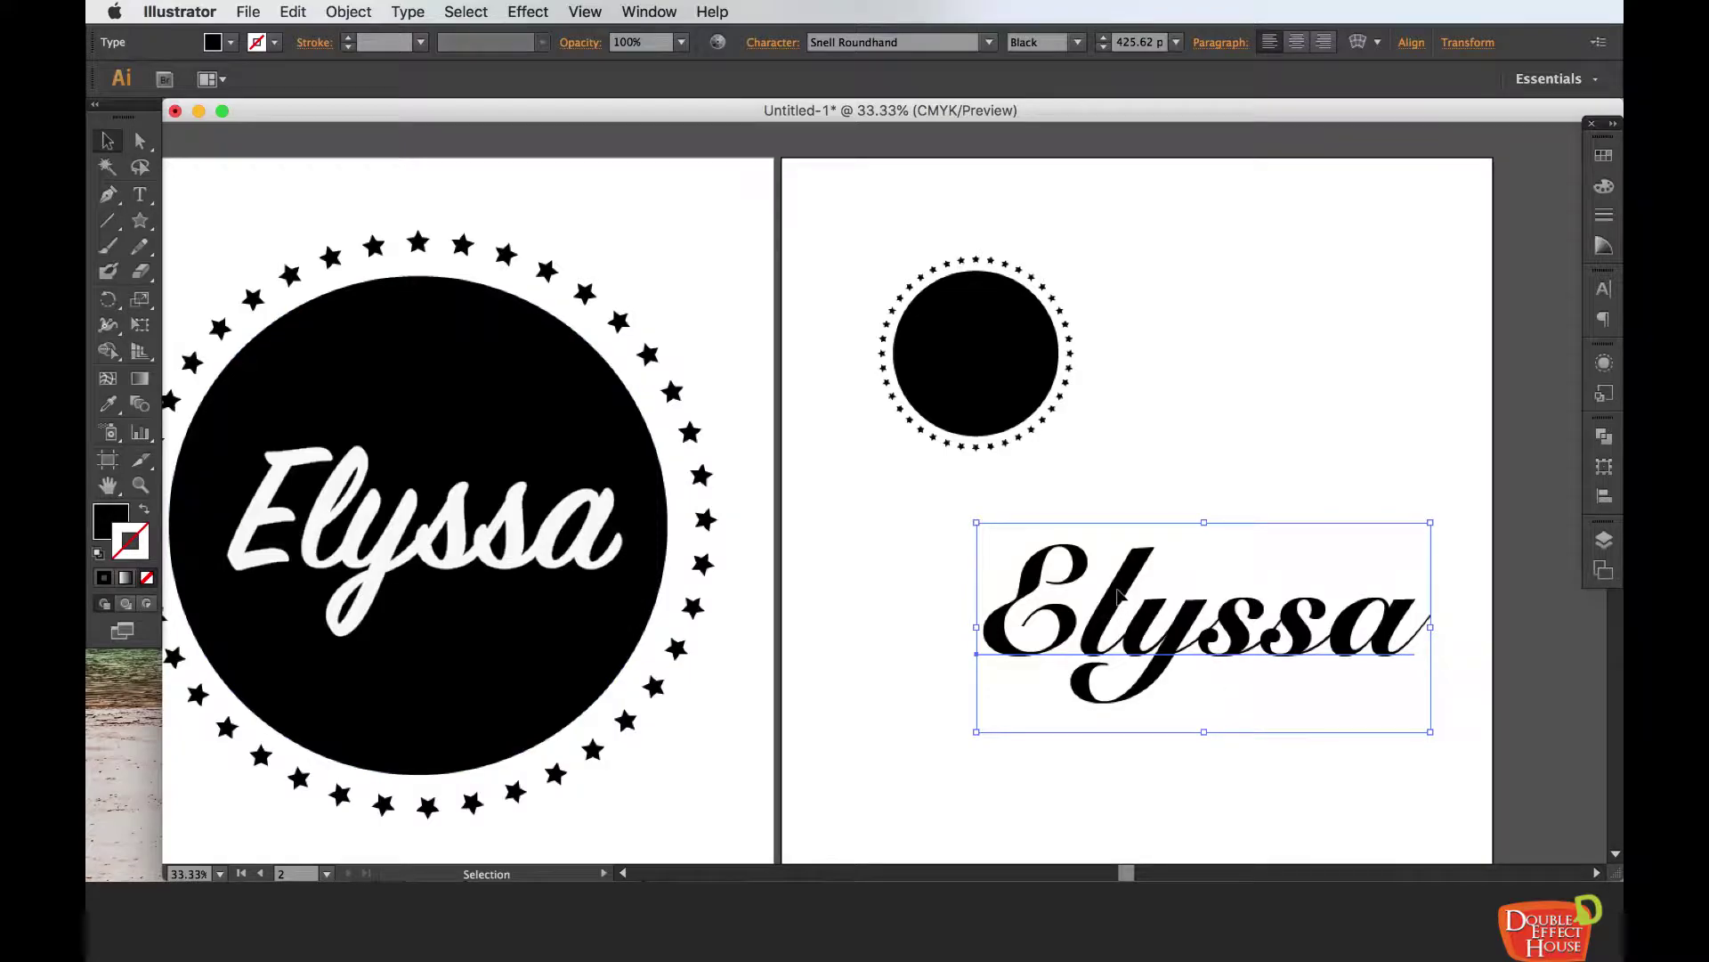
right_click(1118, 594)
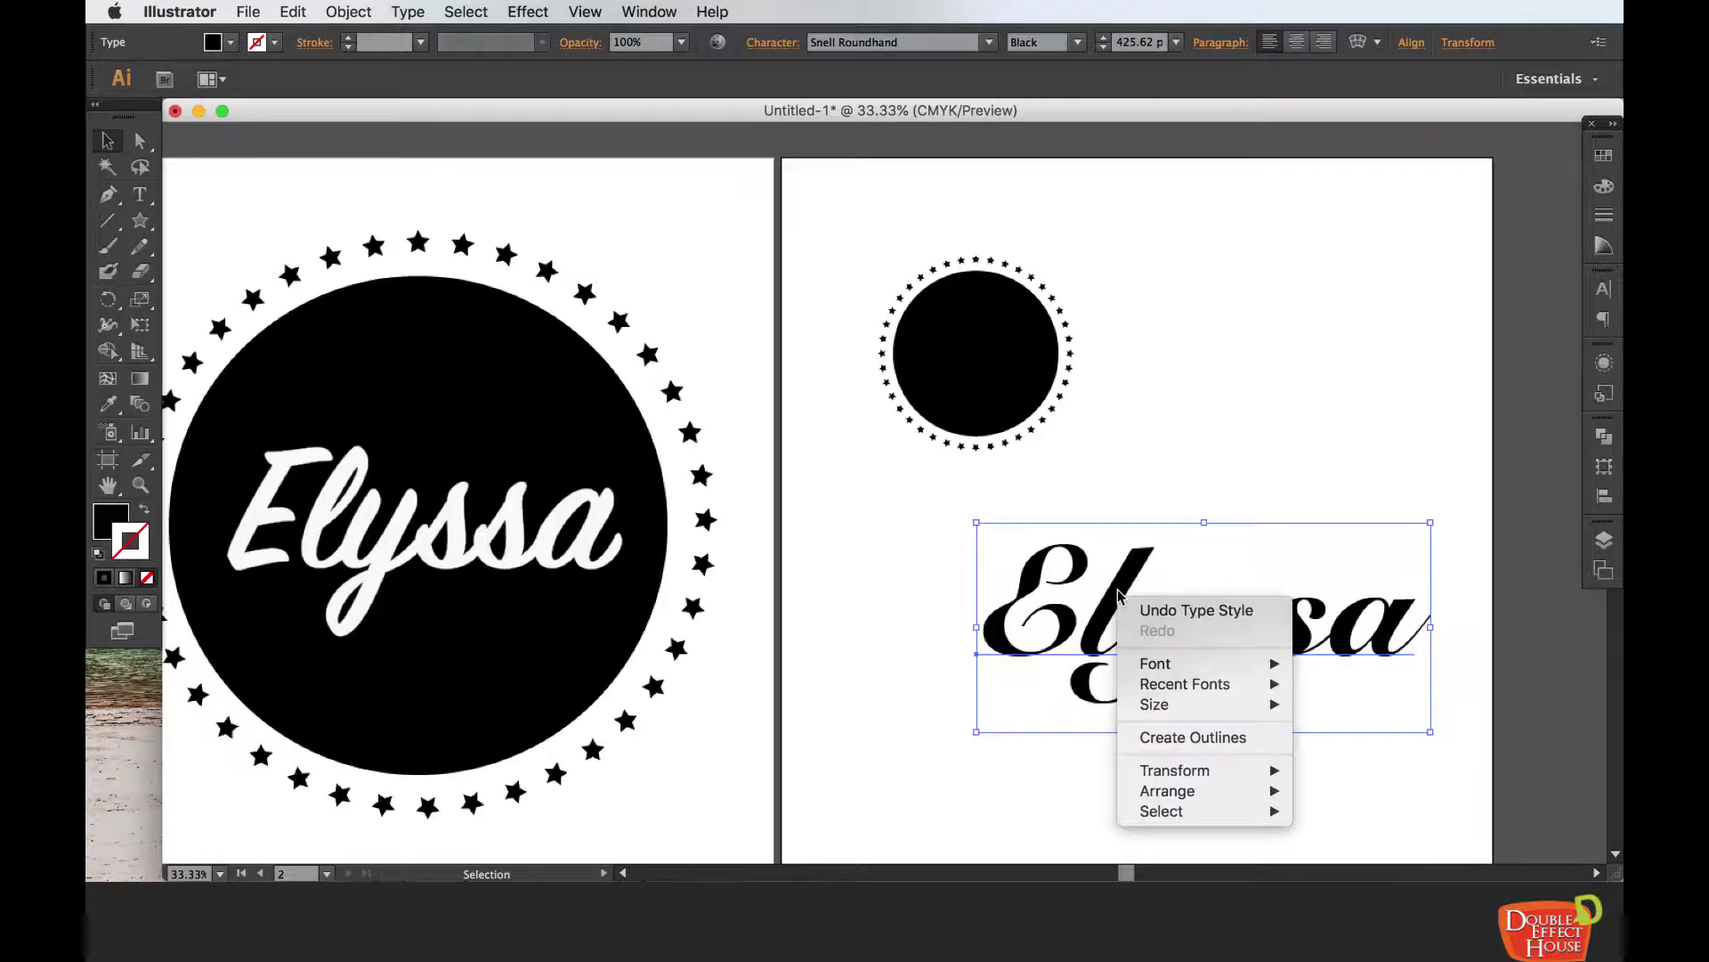
click(1282, 451)
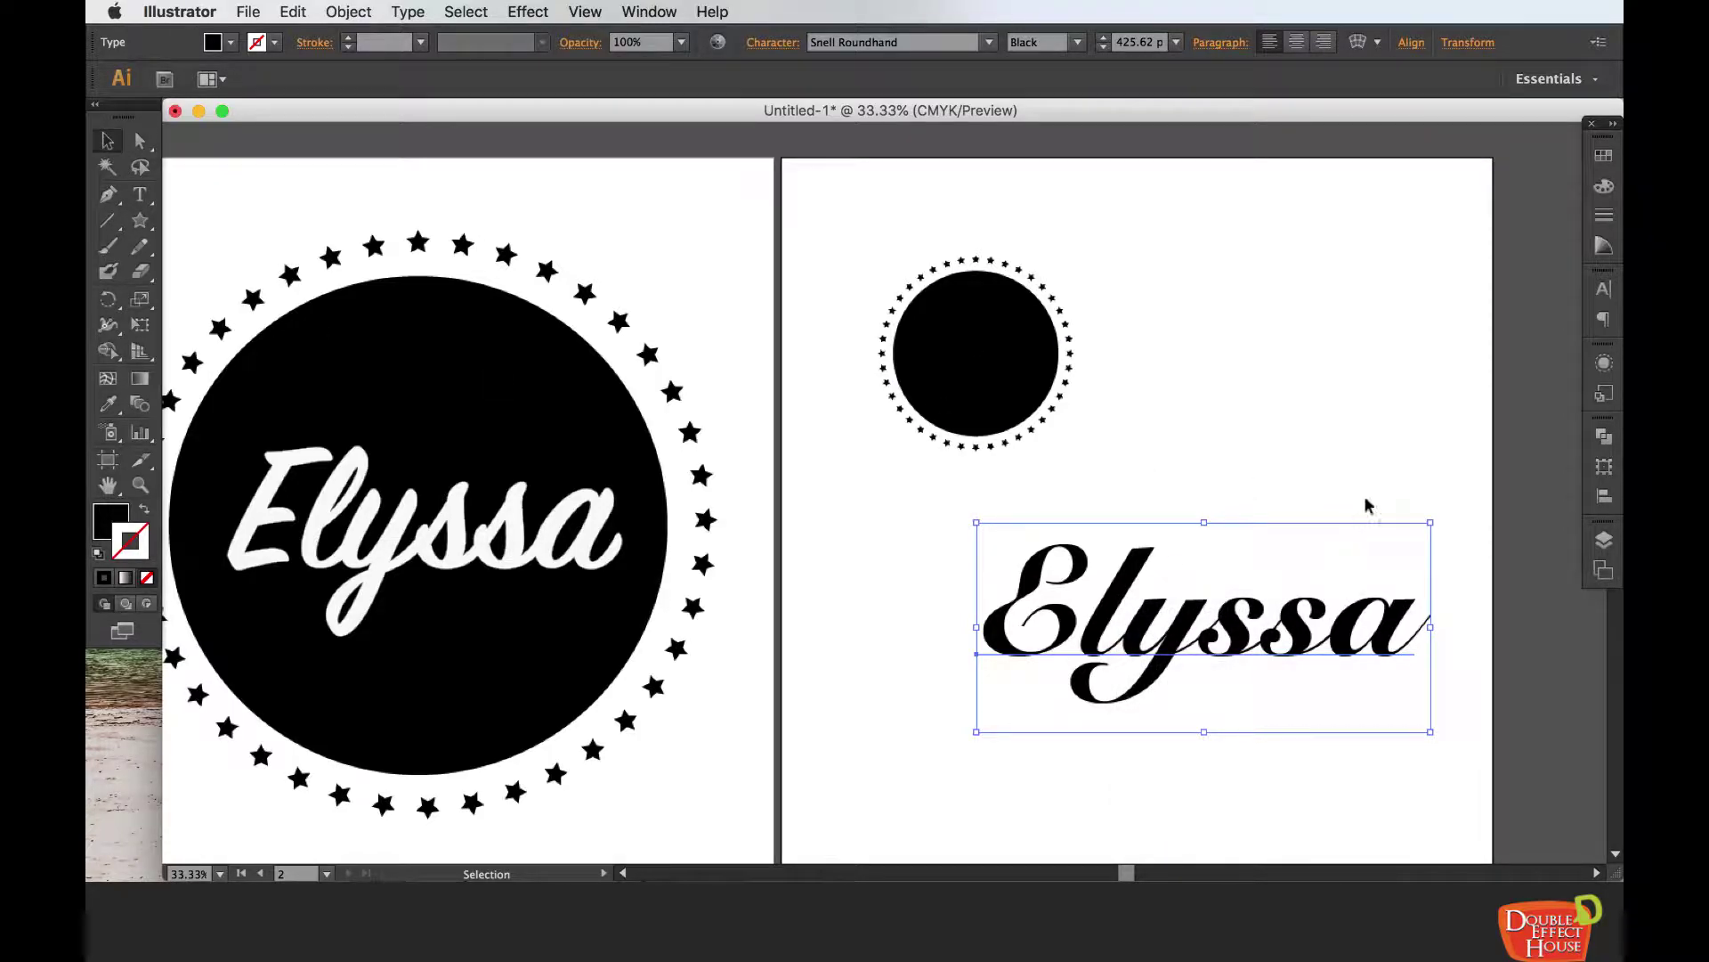
right_click(1130, 584)
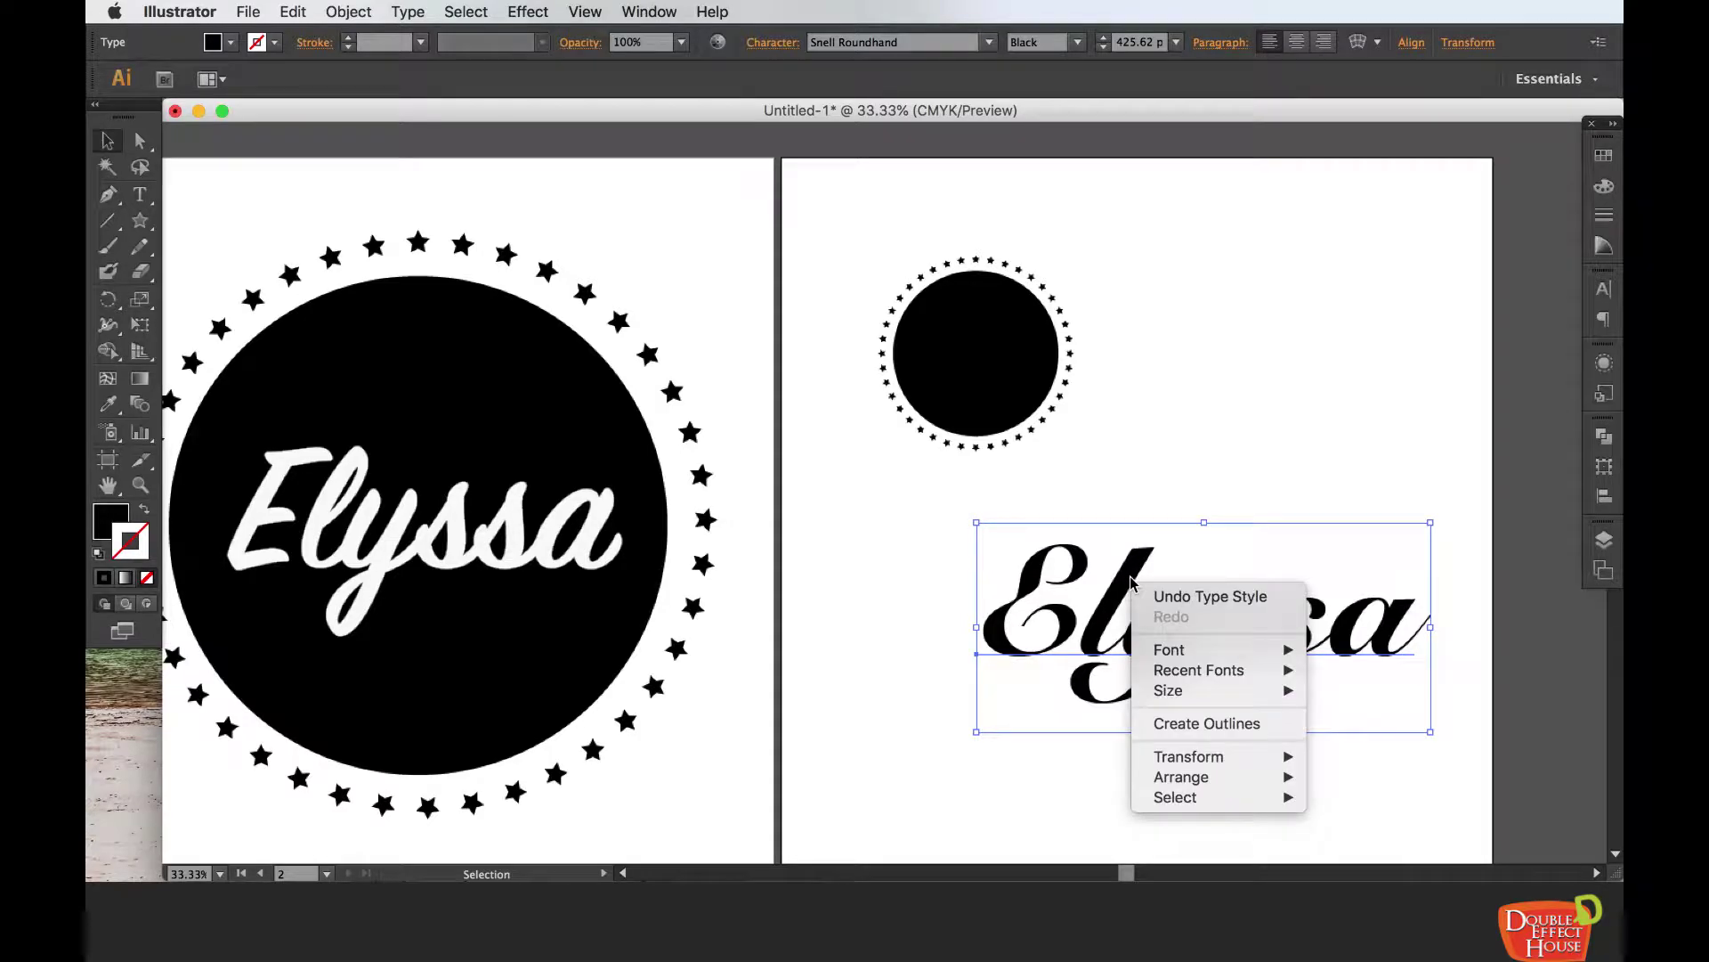
click(1165, 725)
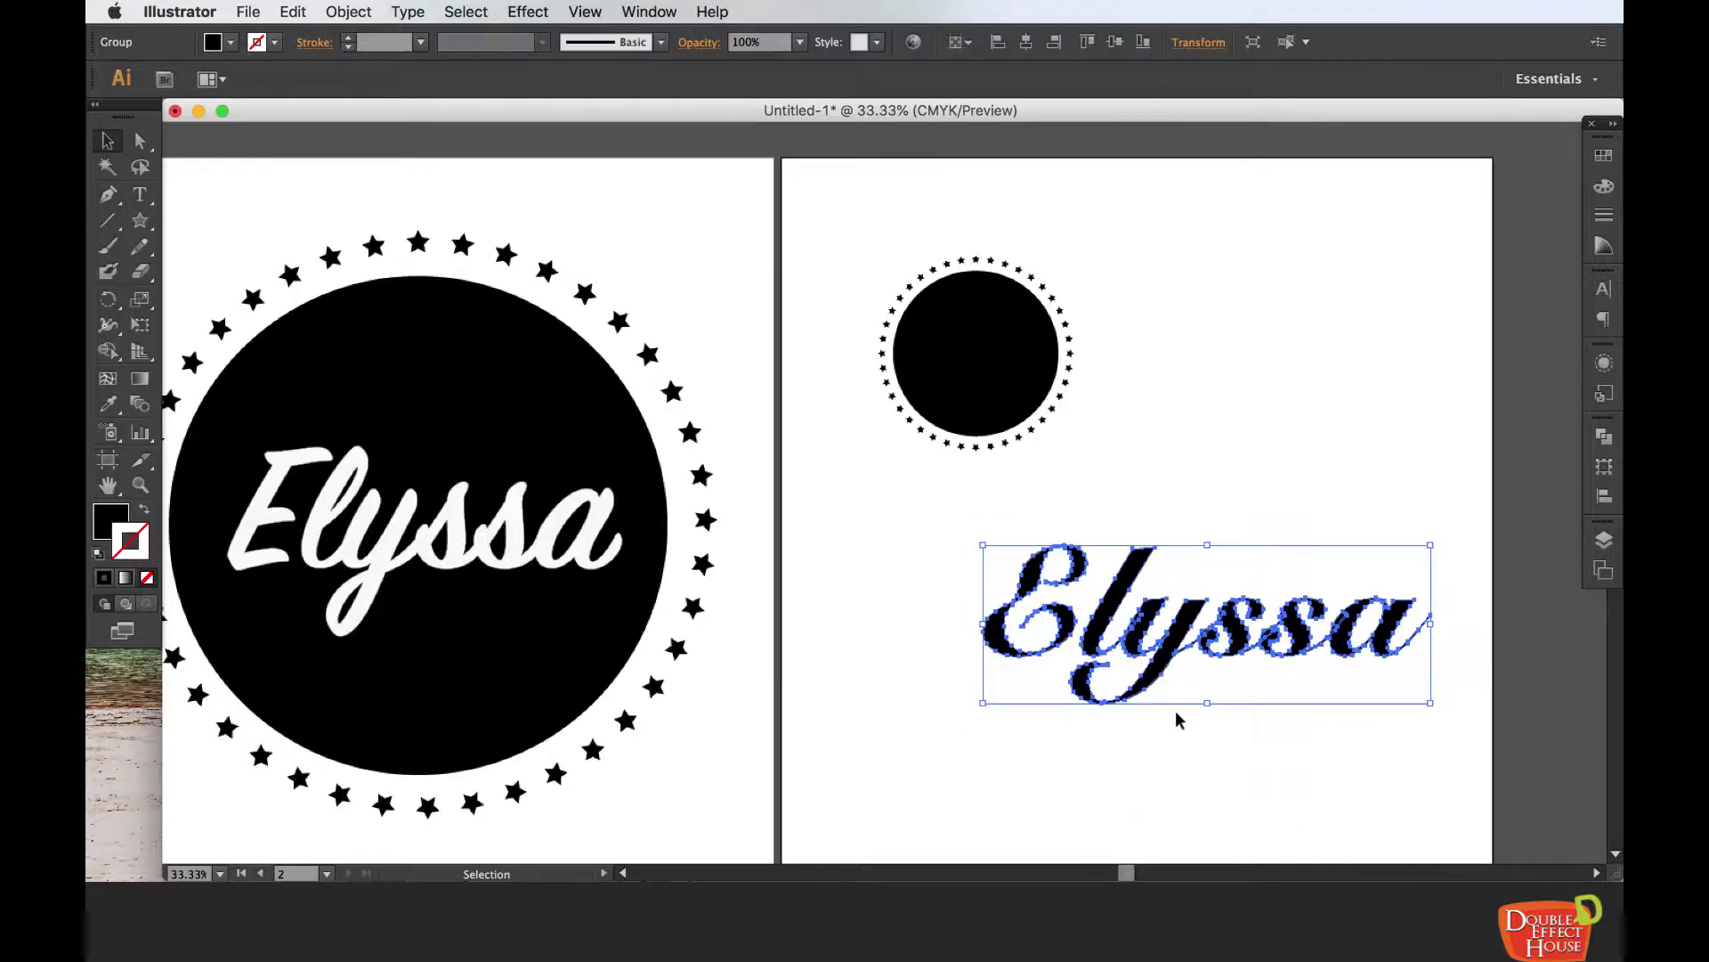
- Unite the outlined name's overlapping letters into one merged shape with Pathfinder, and deselect it
key(super+equal)
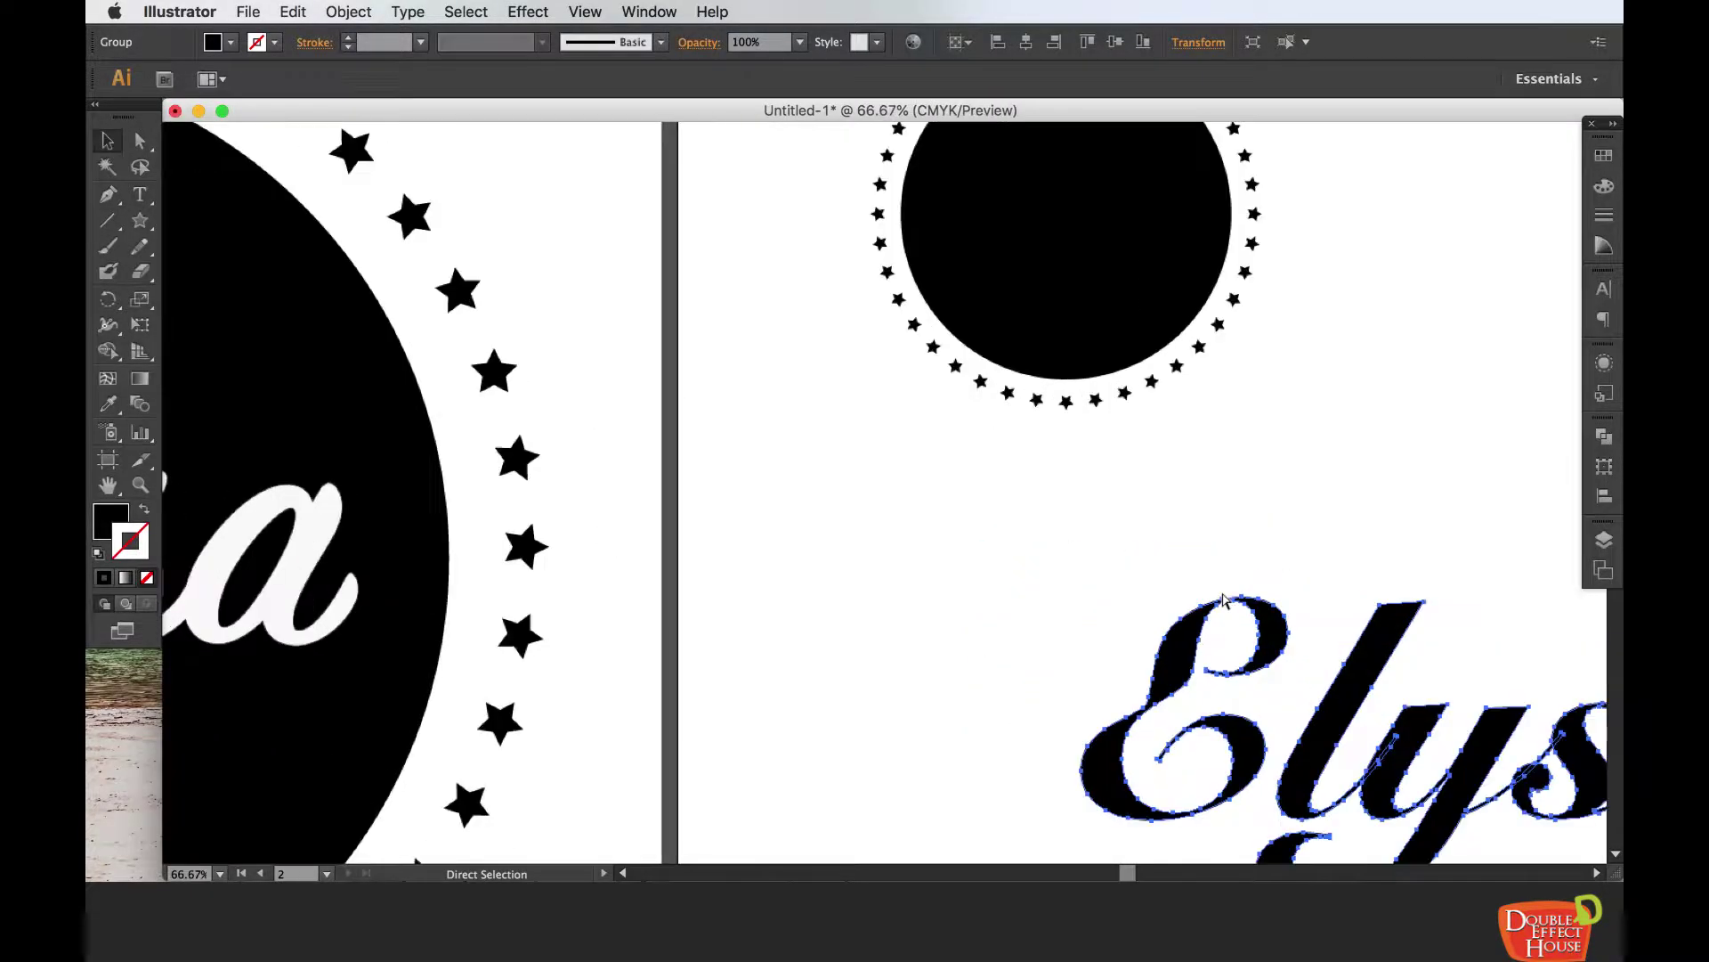
drag(1316, 572, 918, 386)
drag(1214, 362, 1038, 336)
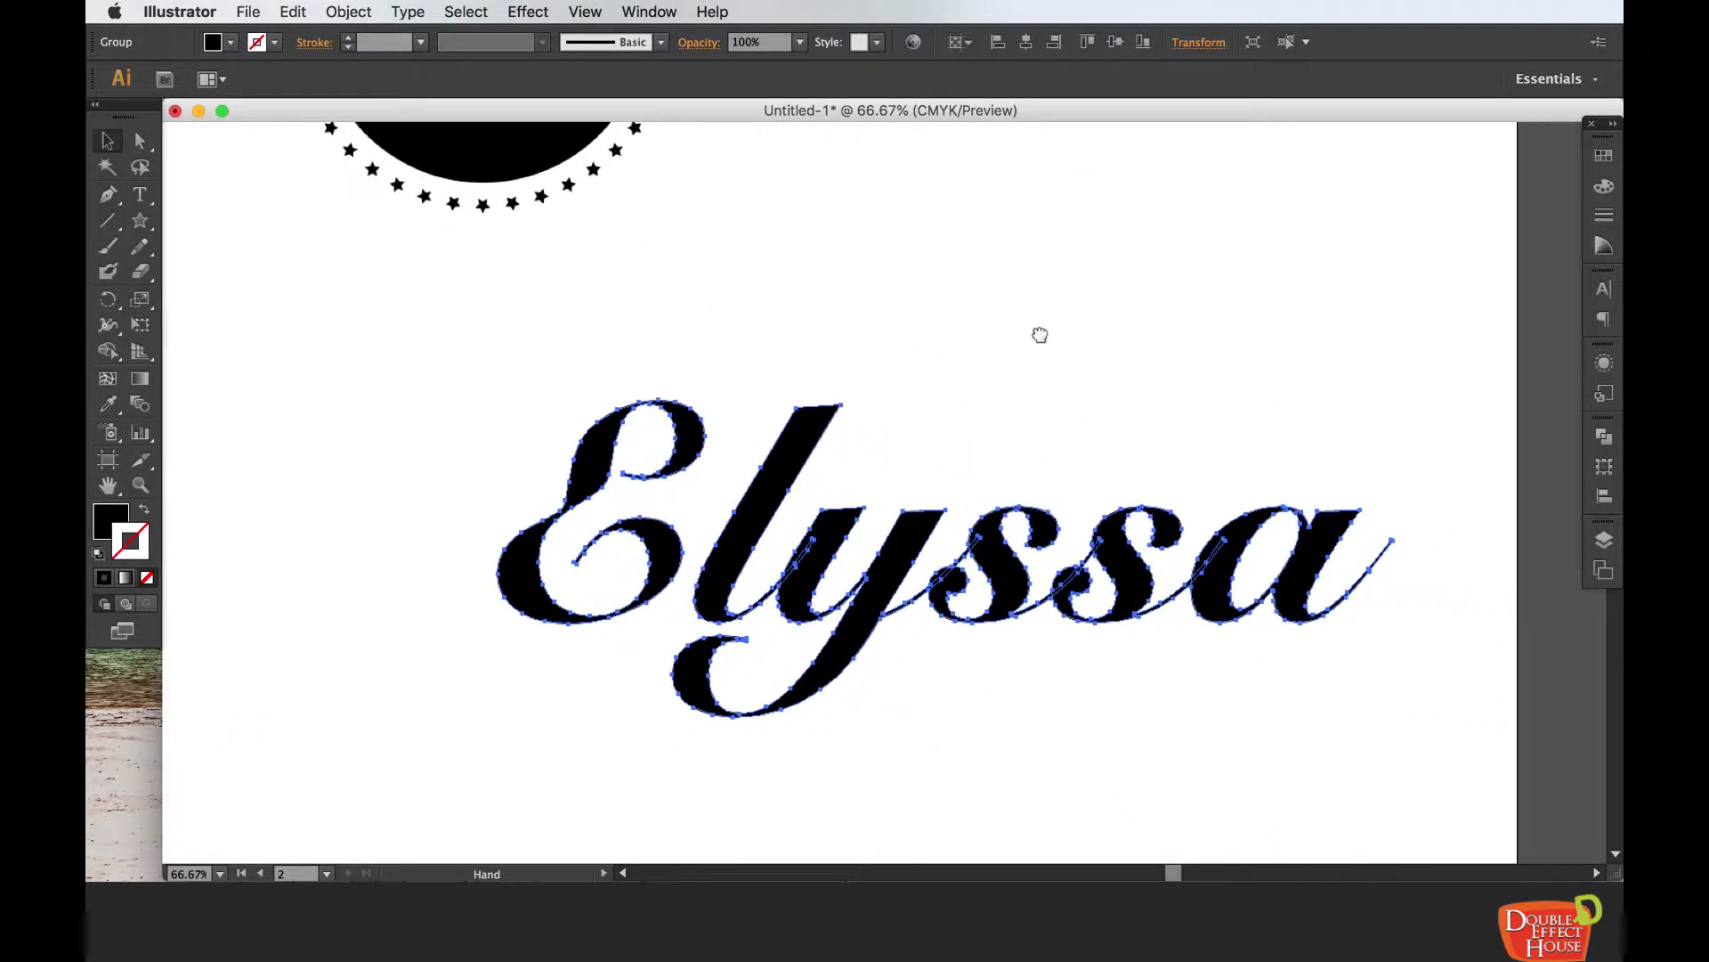
key(super+equal)
key(super+equal)
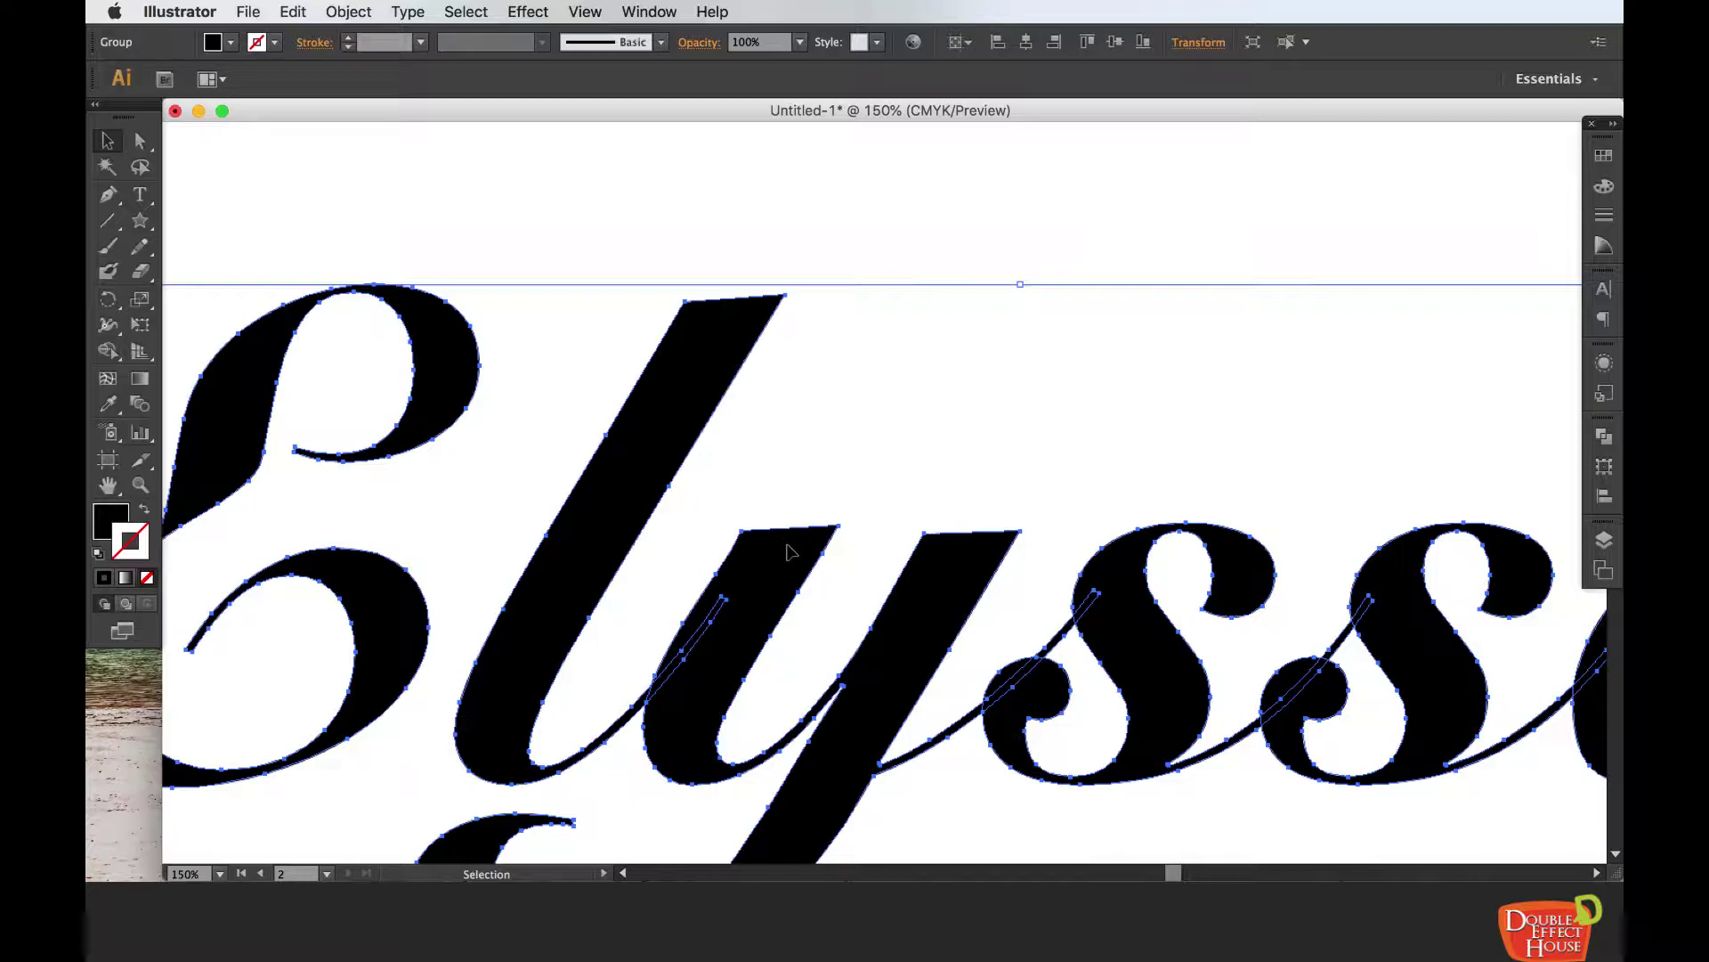
key(super+minus)
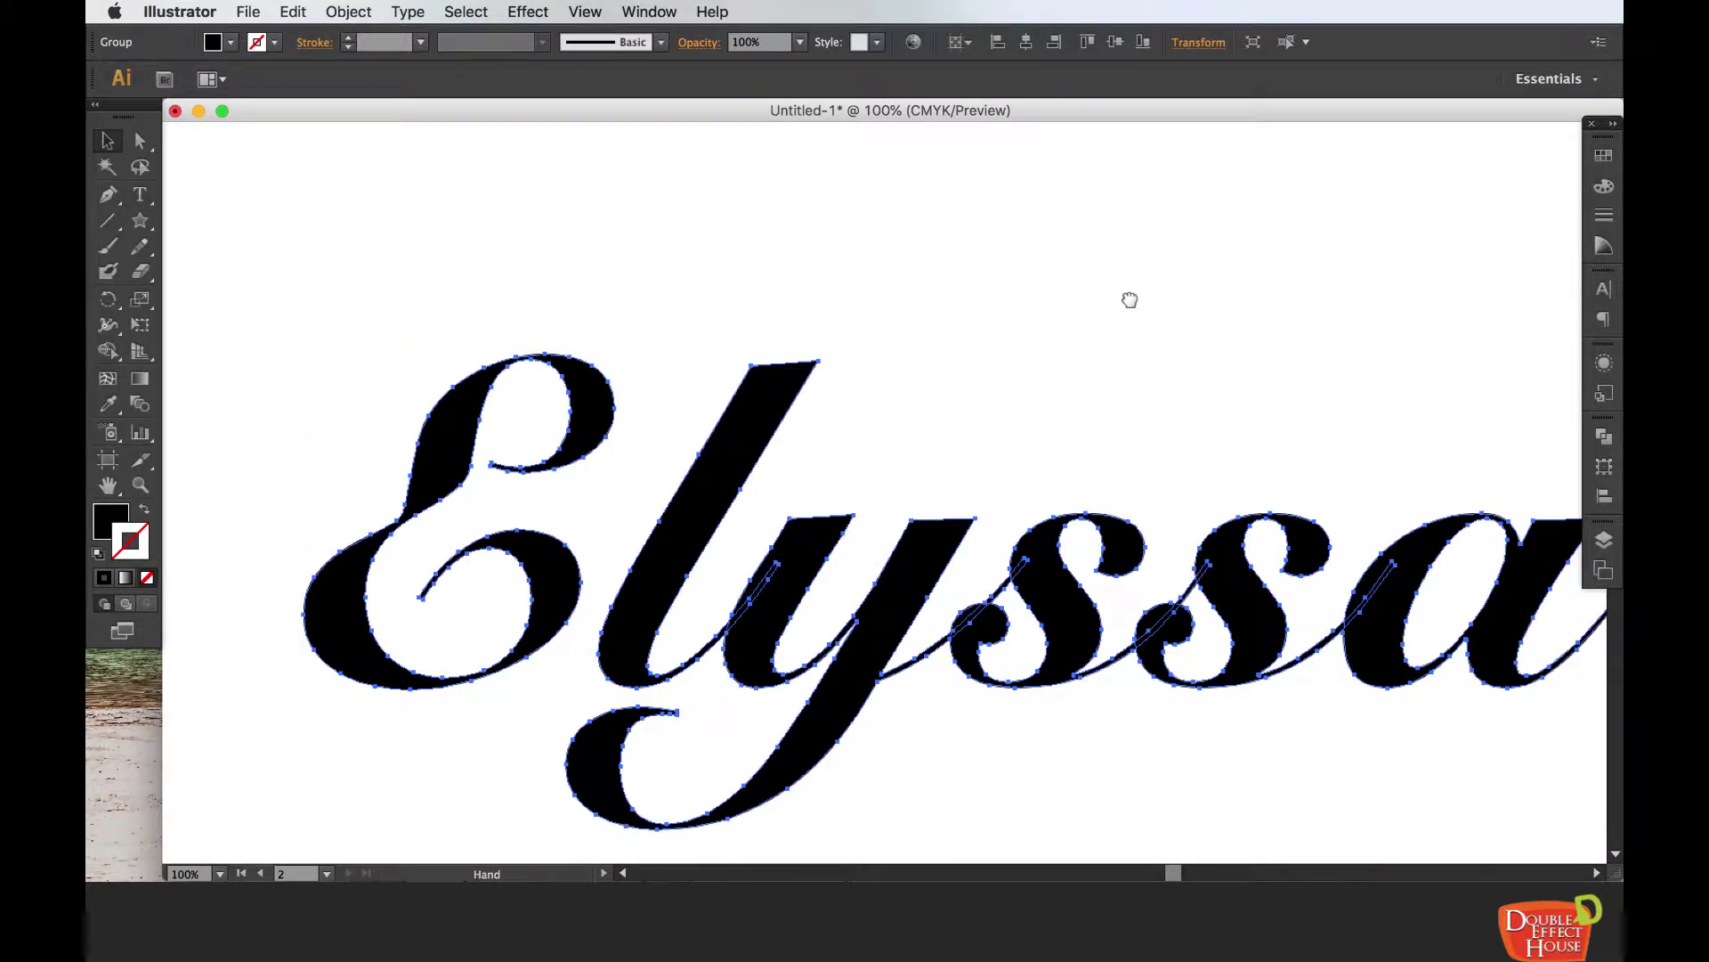
drag(1134, 298, 1011, 259)
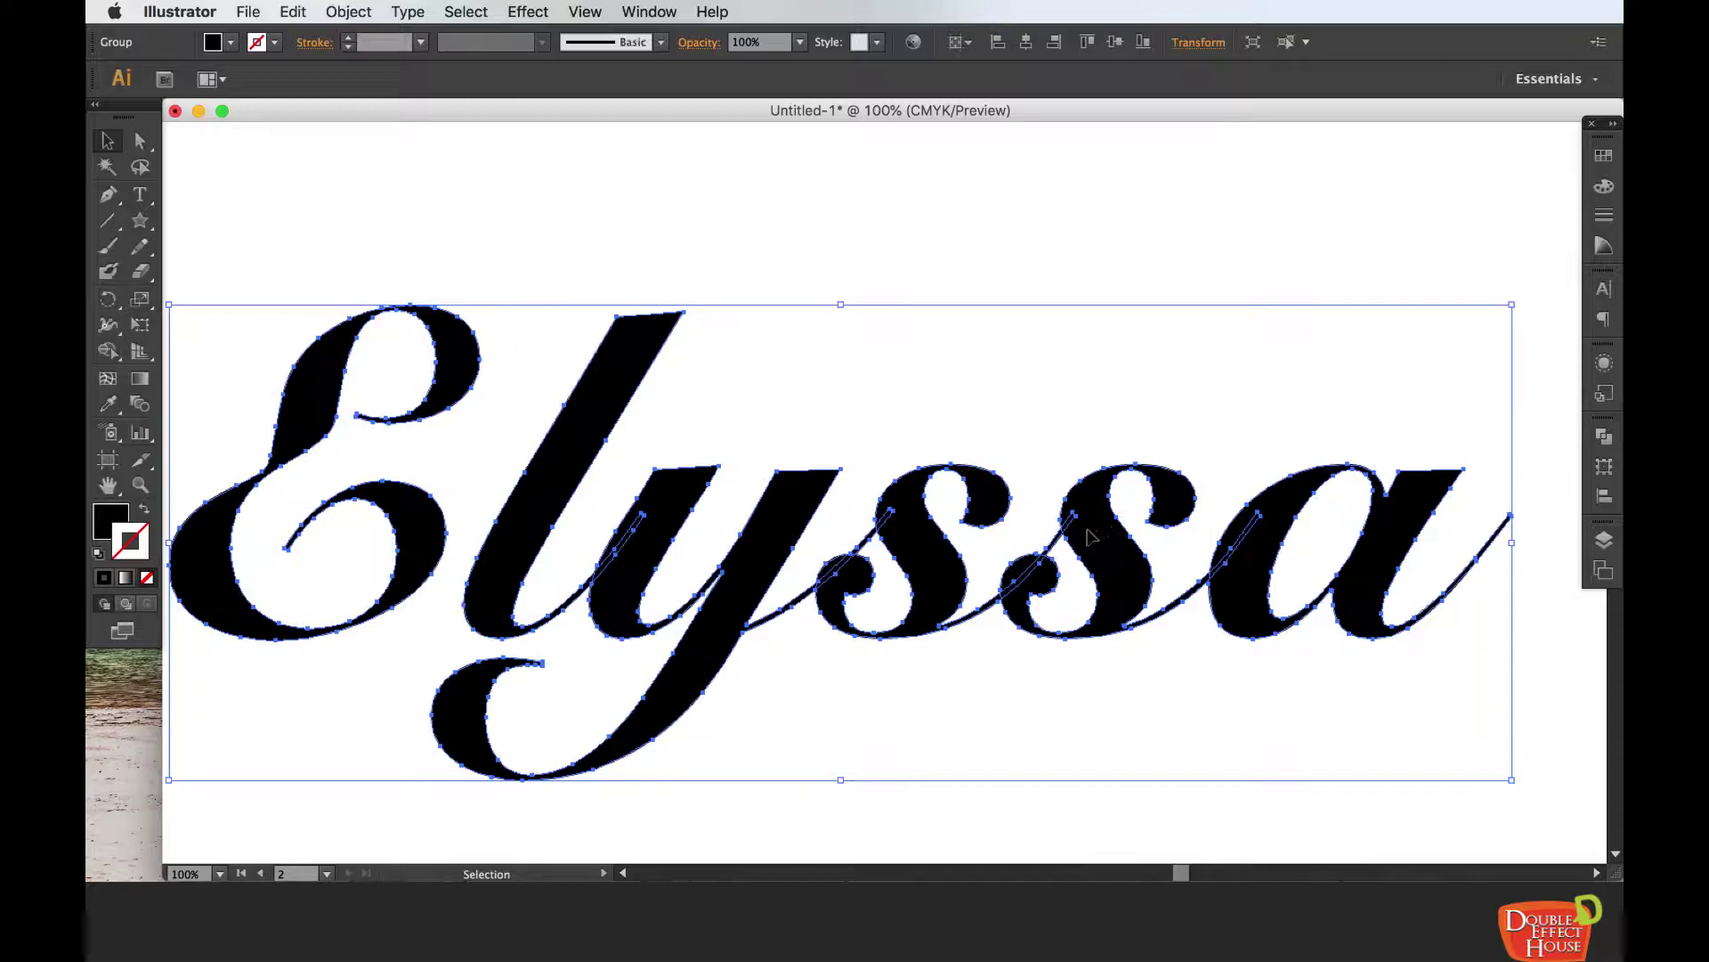
click(668, 8)
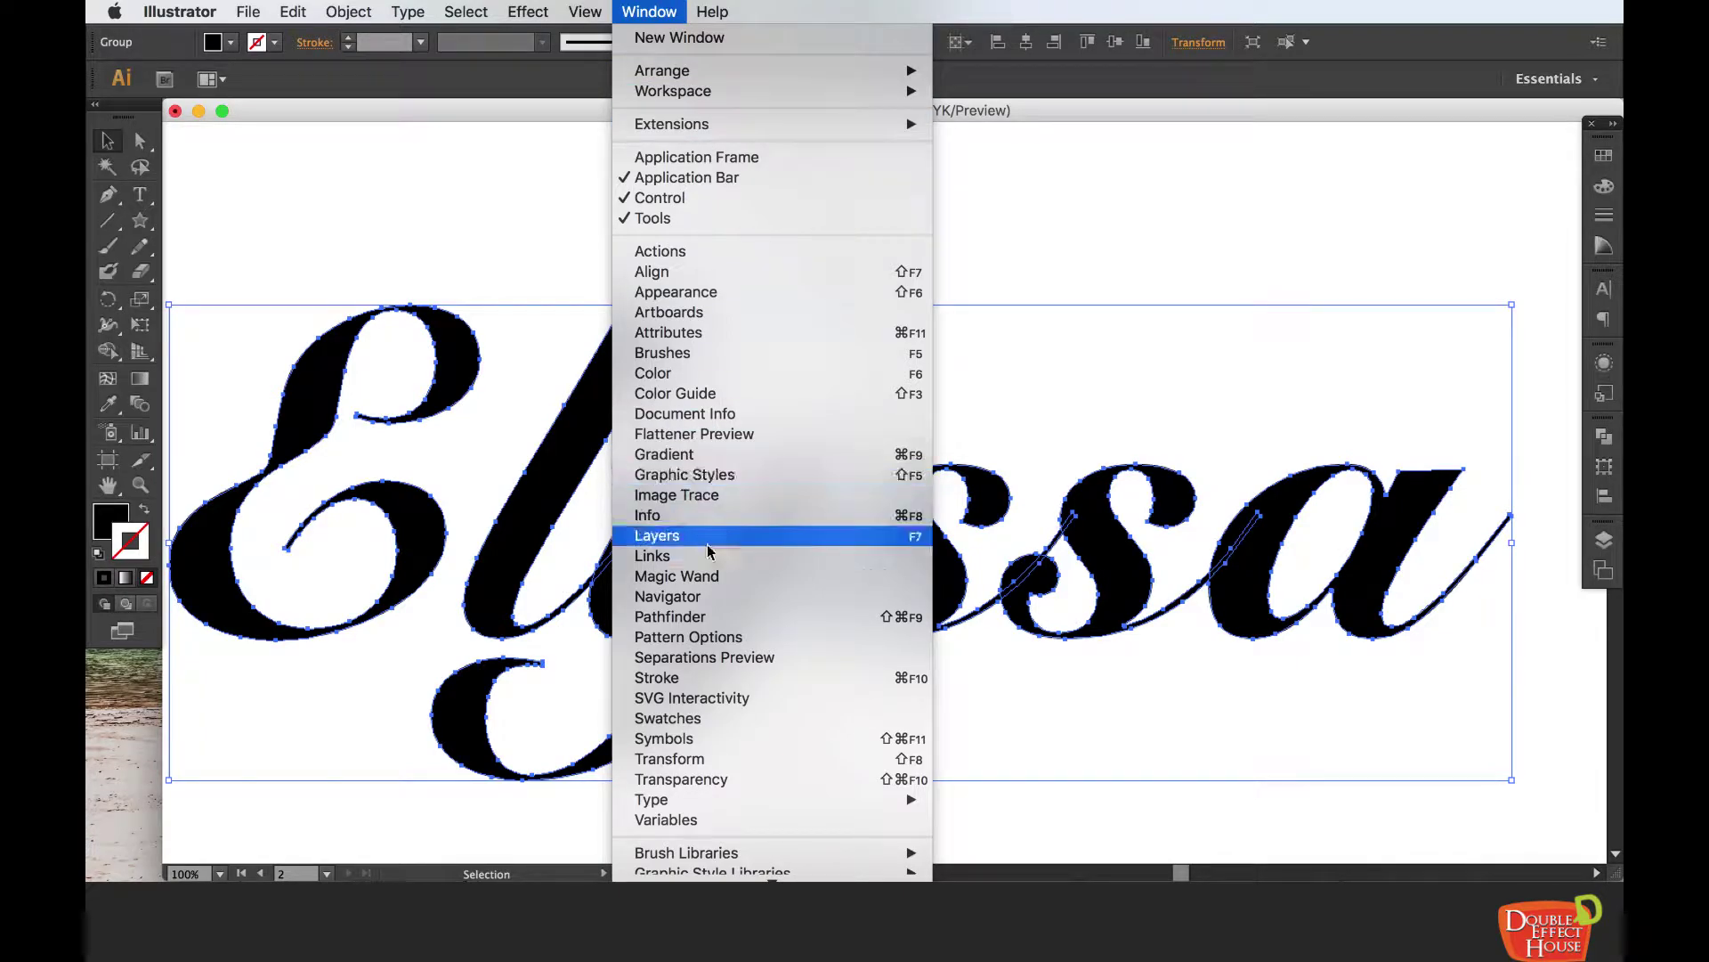
click(688, 618)
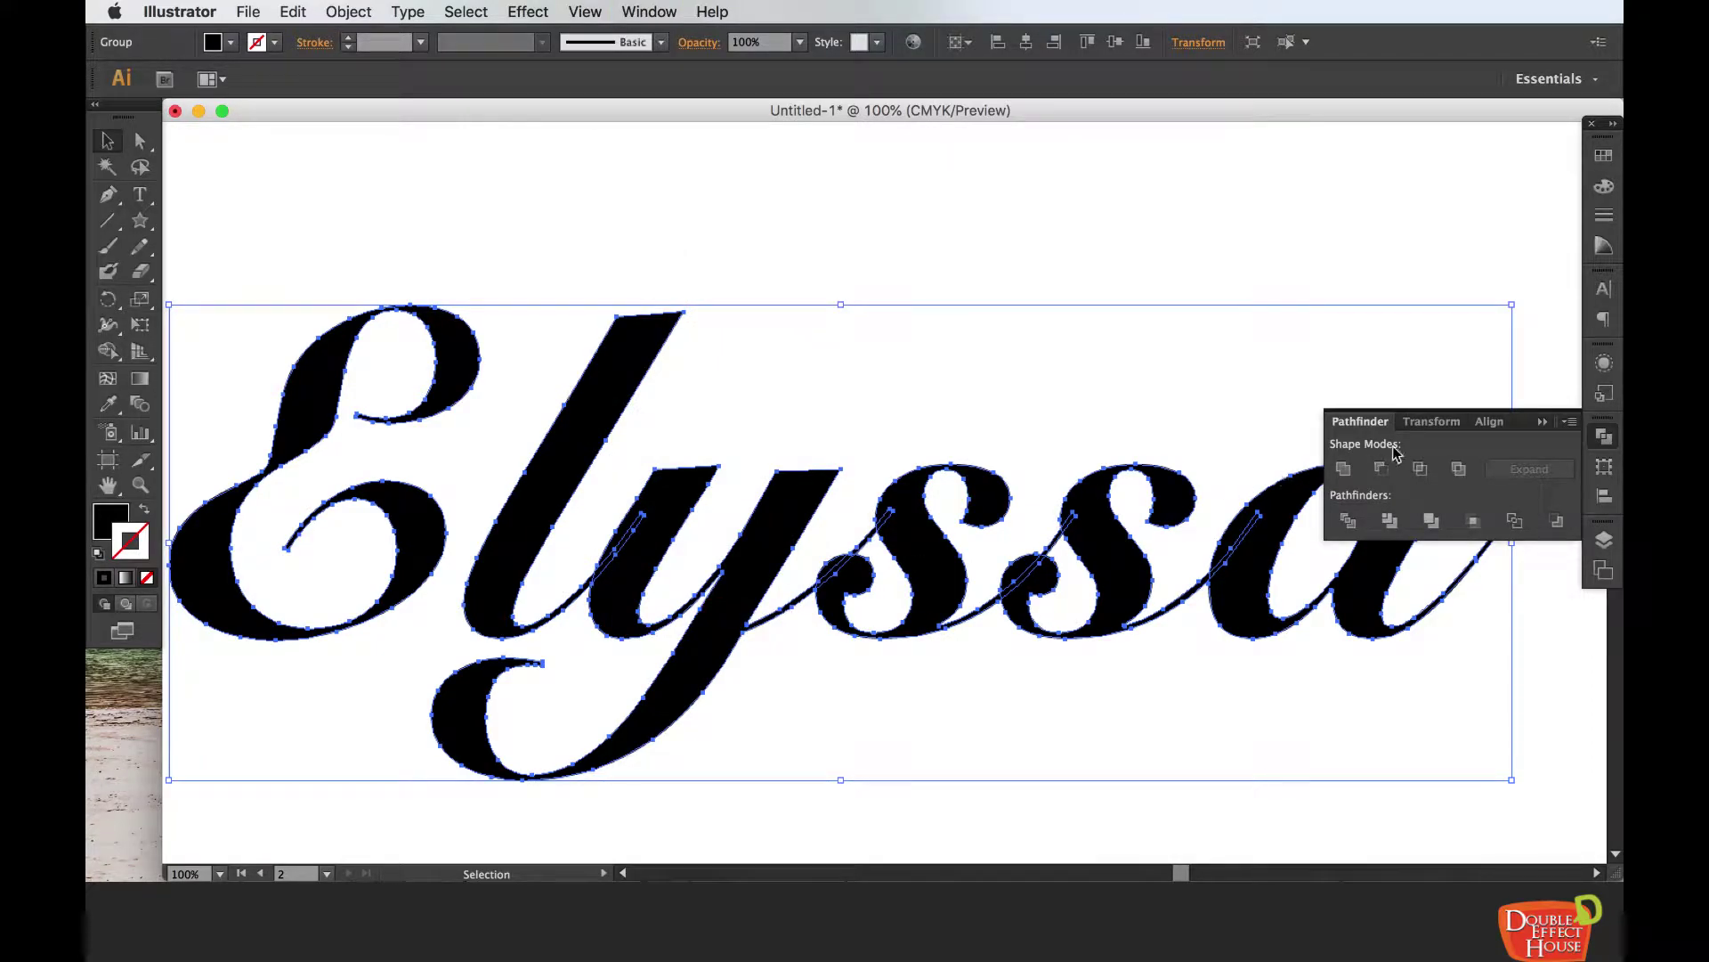
click(1344, 471)
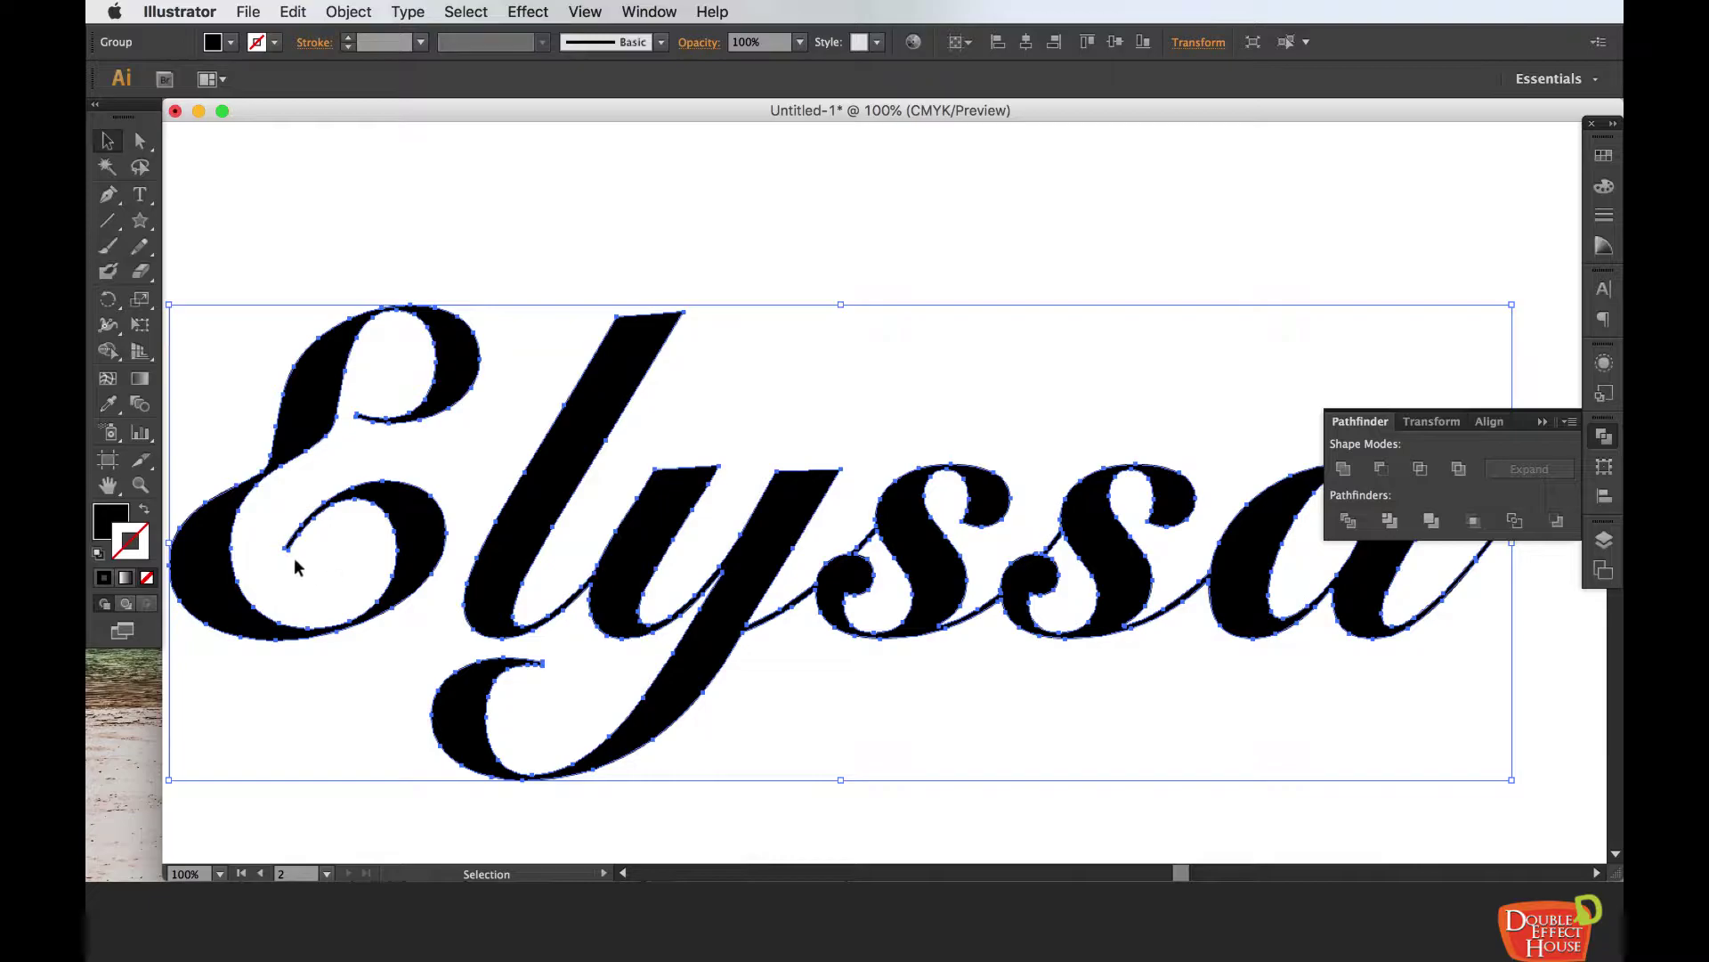
key(super+minus)
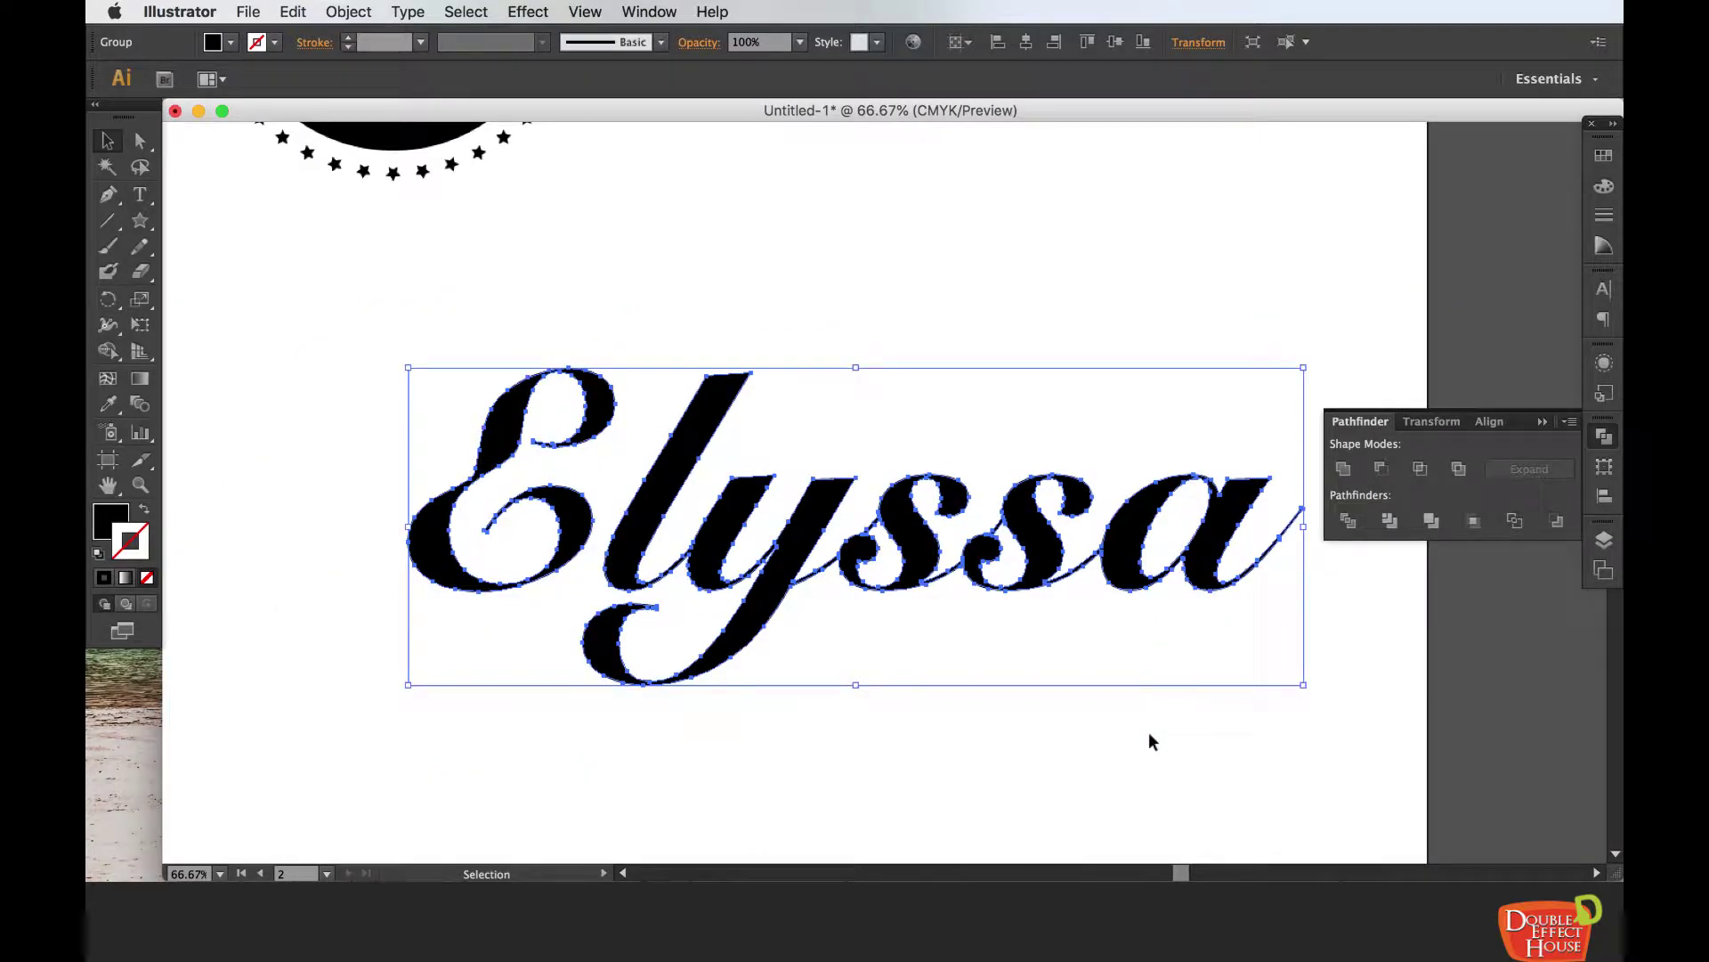
click(1149, 732)
- Give the selected outlined name a bright yellow stroke, colour FFEC00
click(921, 565)
double_click(143, 552)
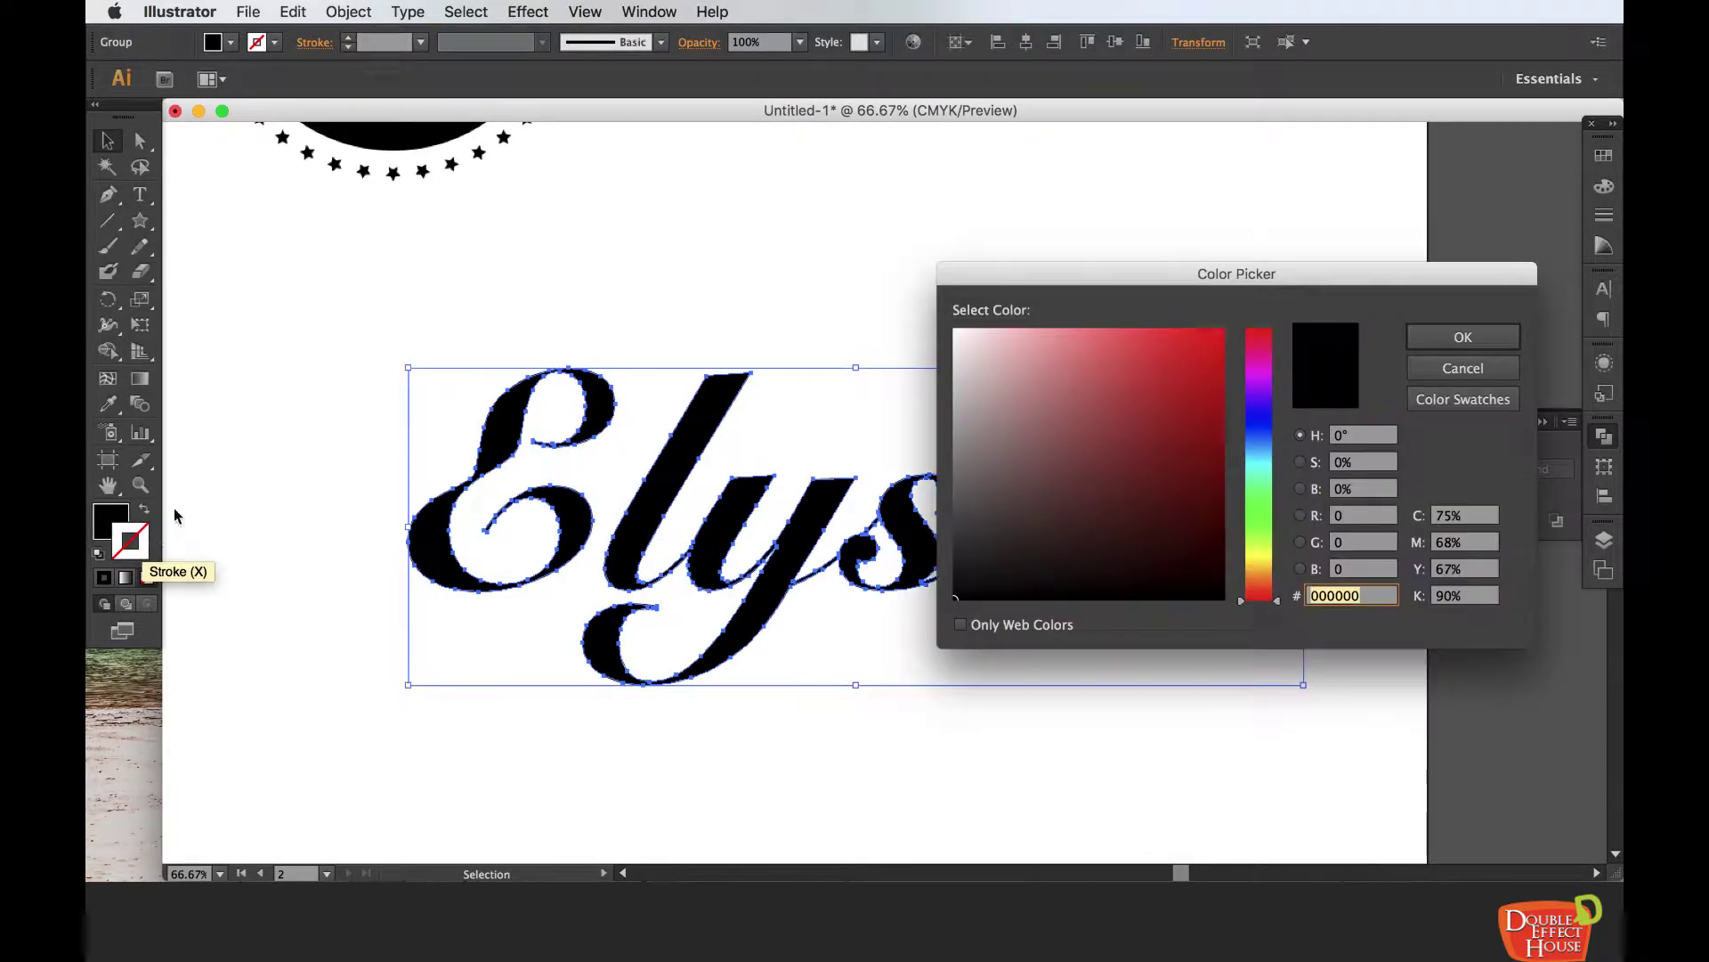
click(1192, 336)
click(1256, 372)
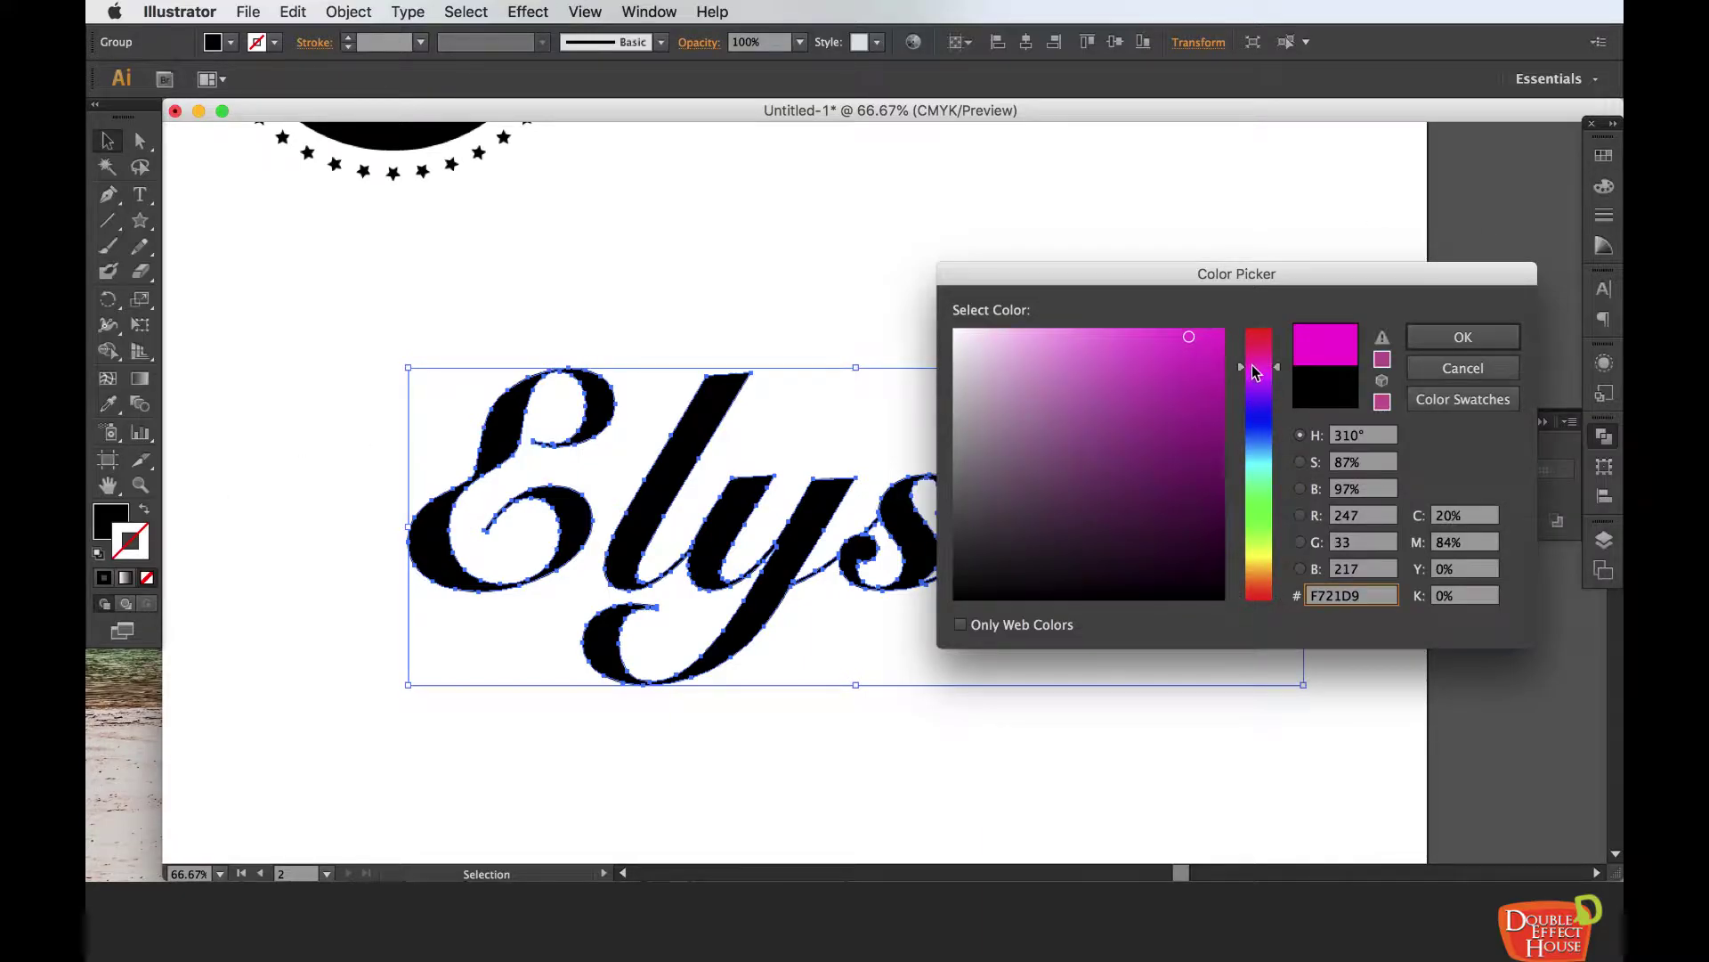
click(1255, 550)
mouse_move(1192, 337)
mouse_down()
mouse_move(1174, 323)
mouse_move(1239, 314)
mouse_up()
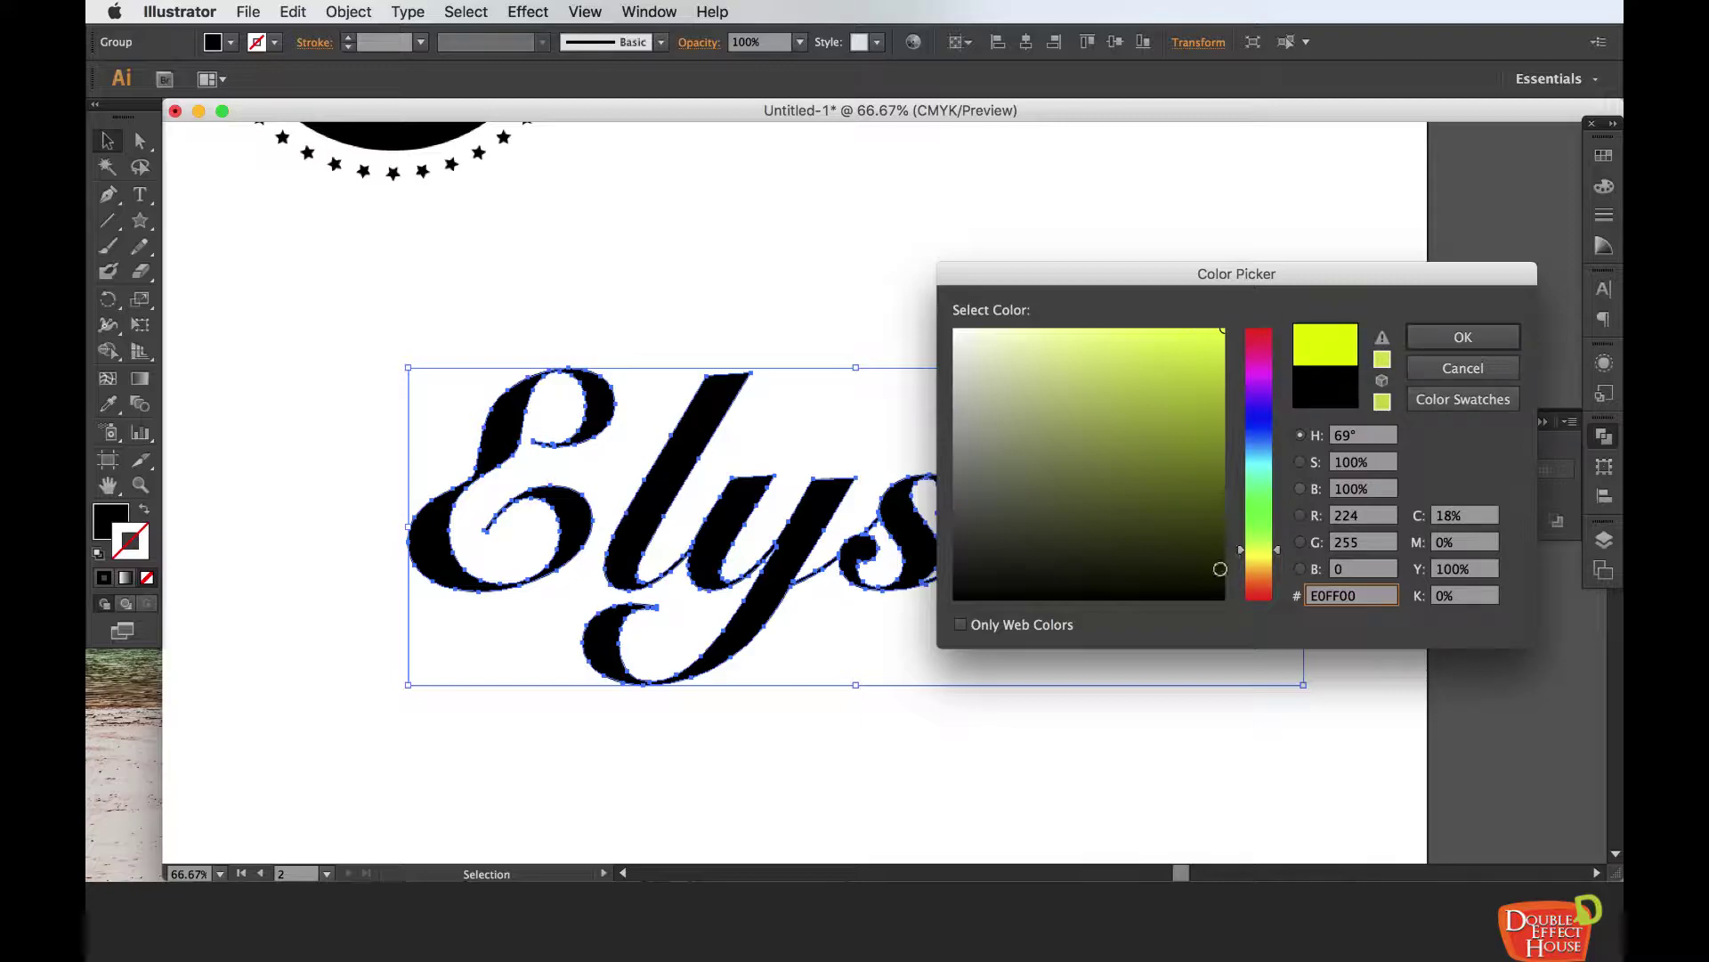
click(1277, 553)
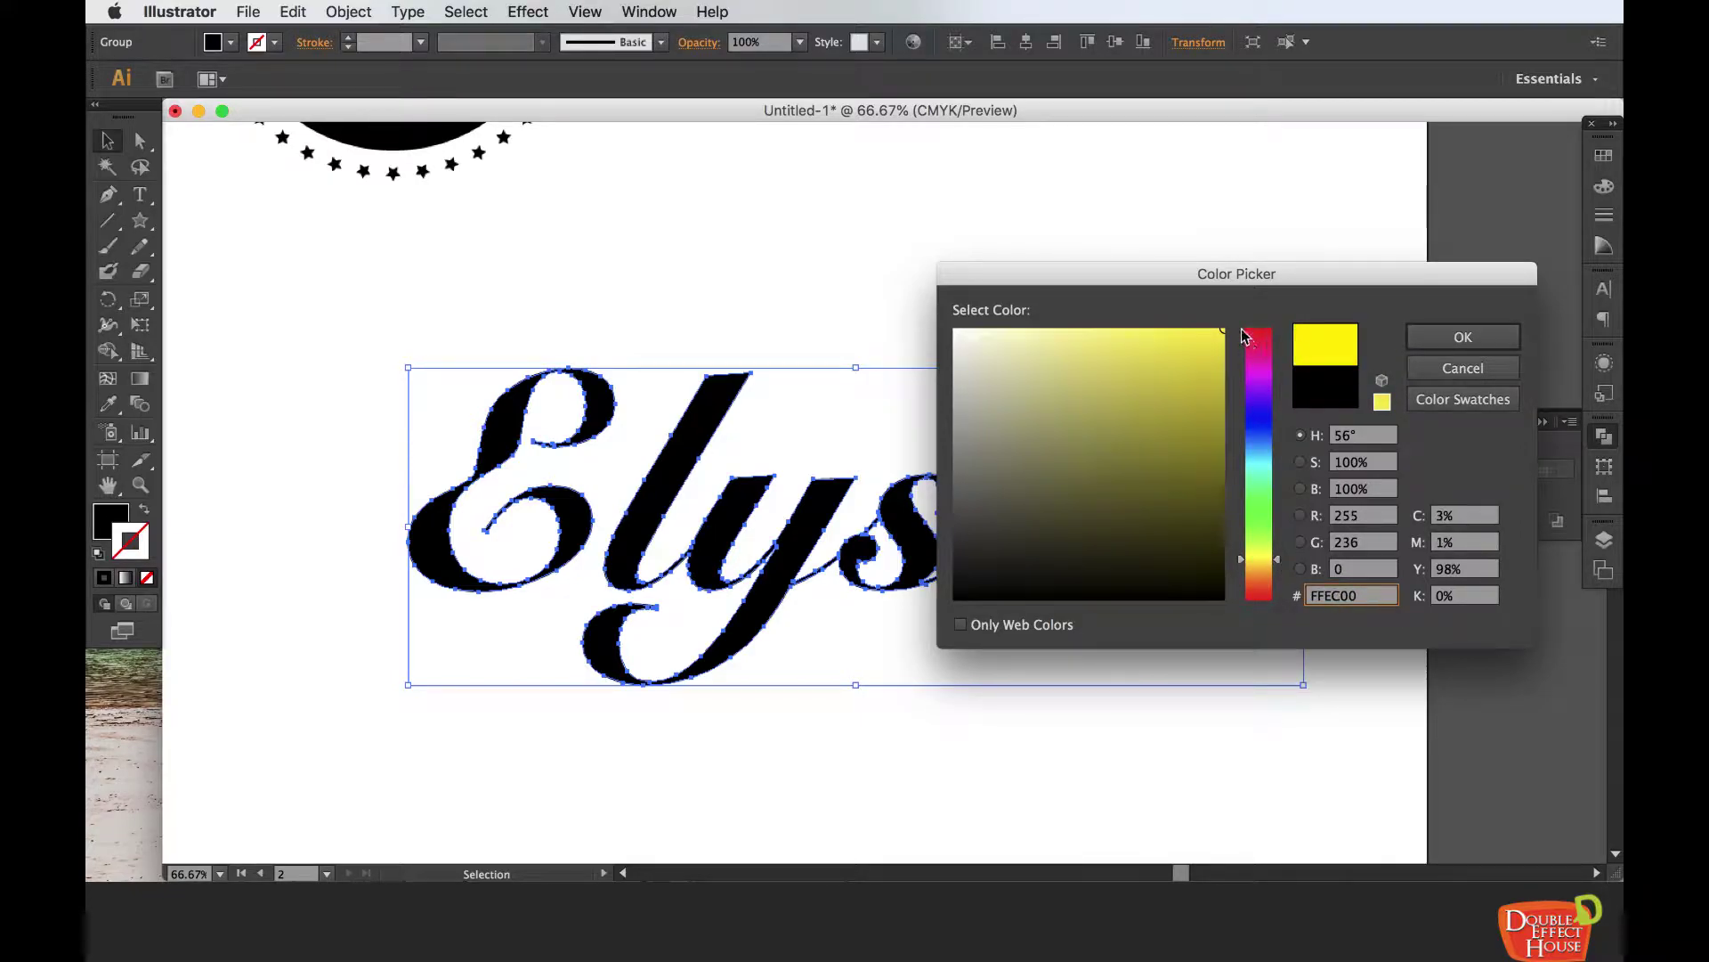
click(1432, 337)
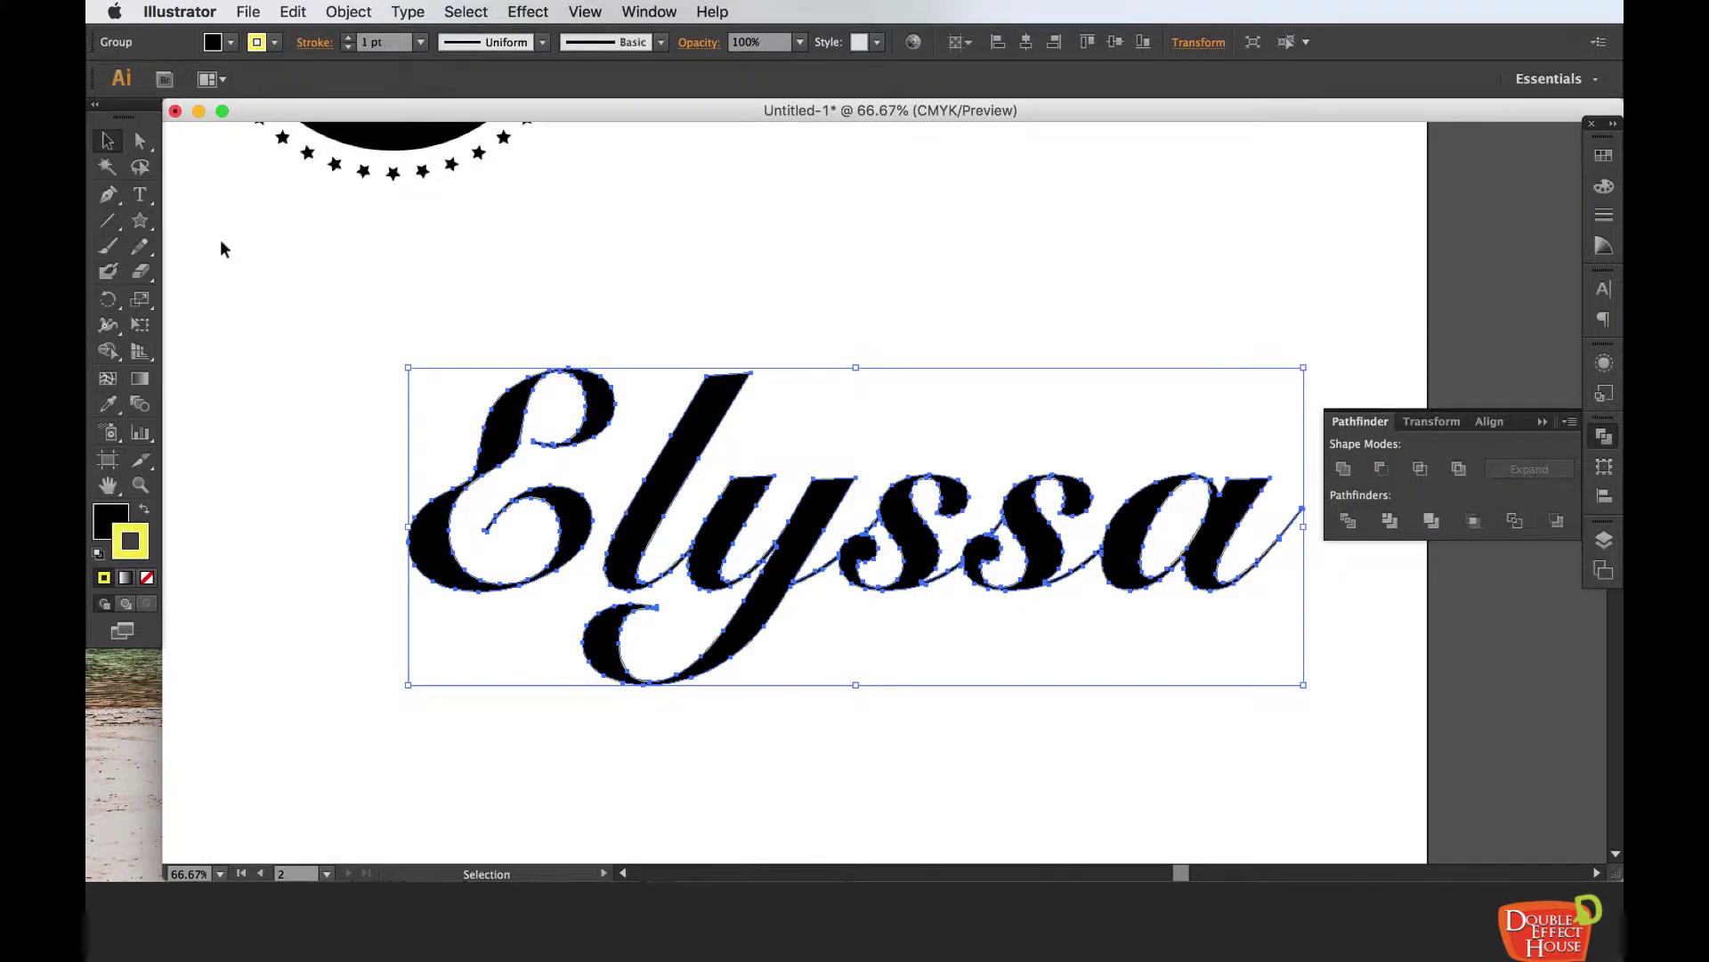
- Set the name's stroke weight to 12 pt and deselect it
click(420, 42)
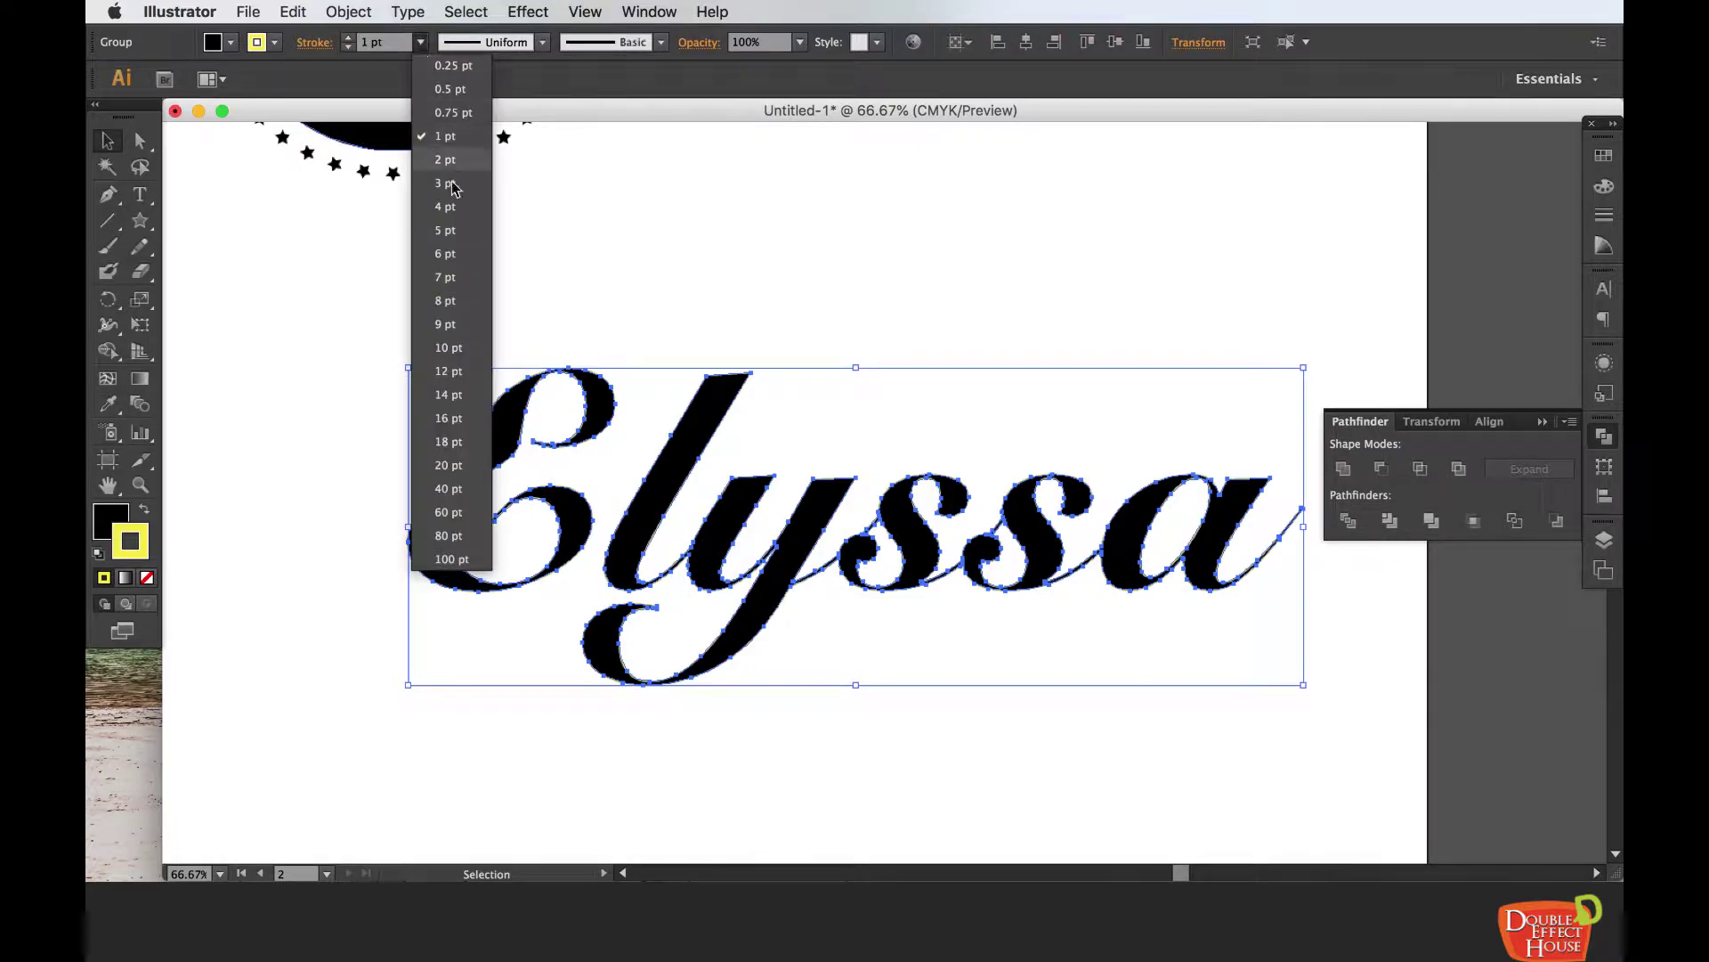
click(450, 370)
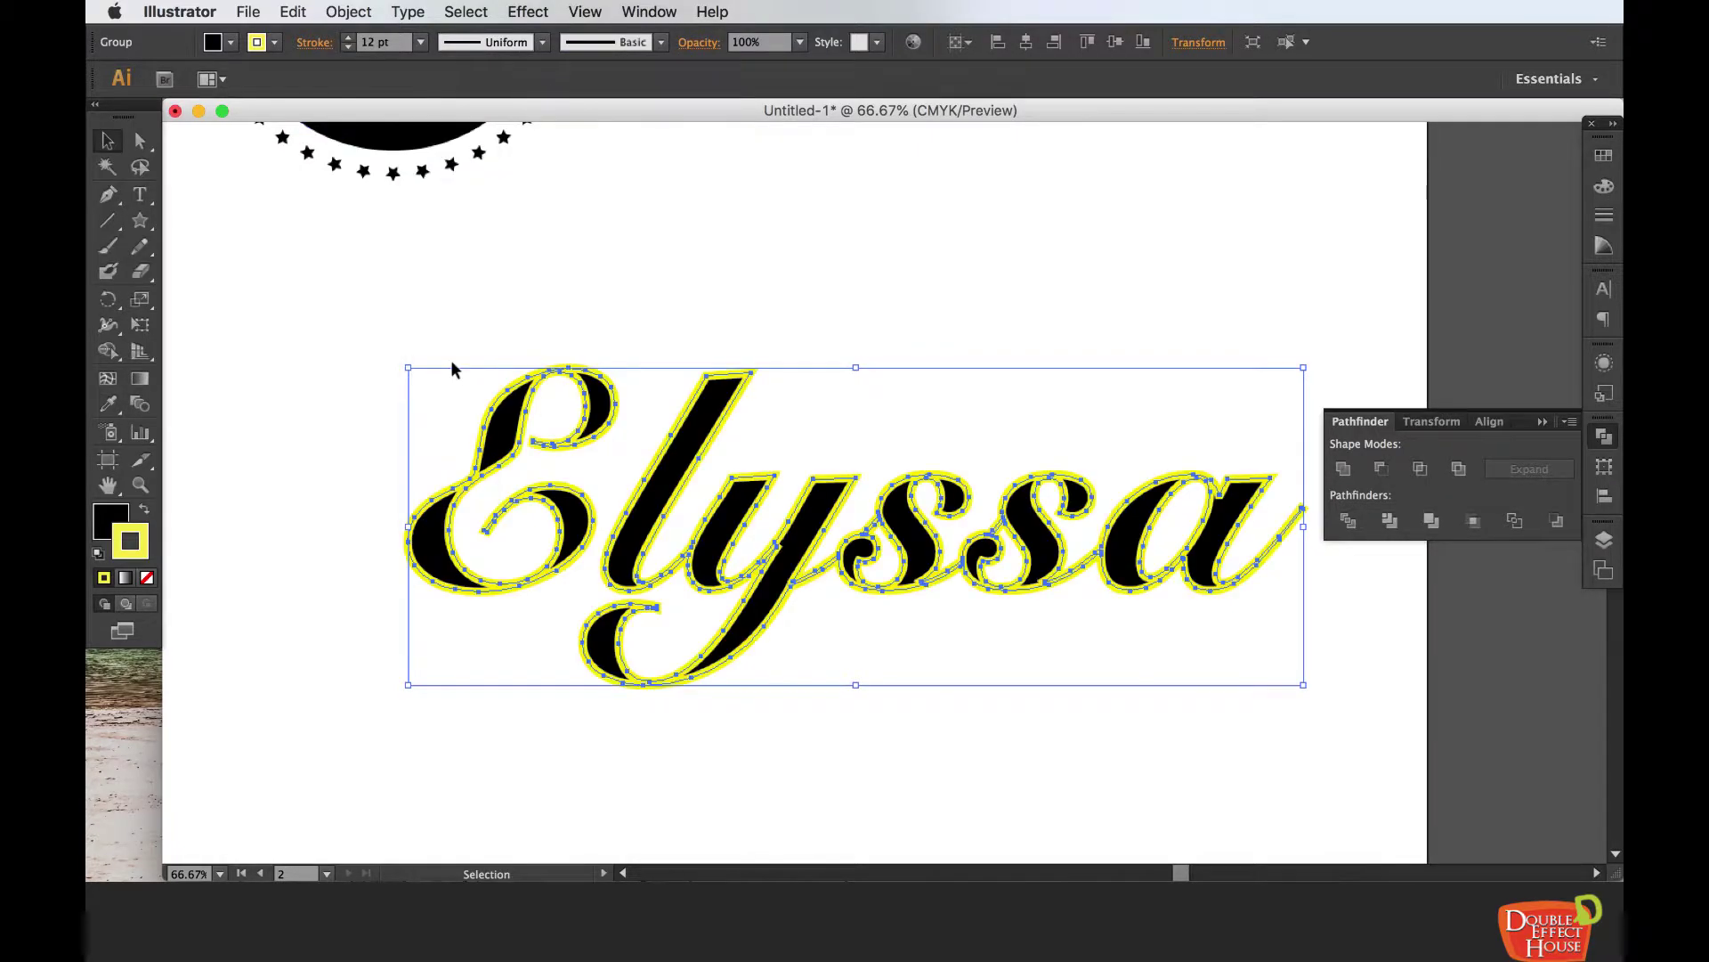
click(552, 342)
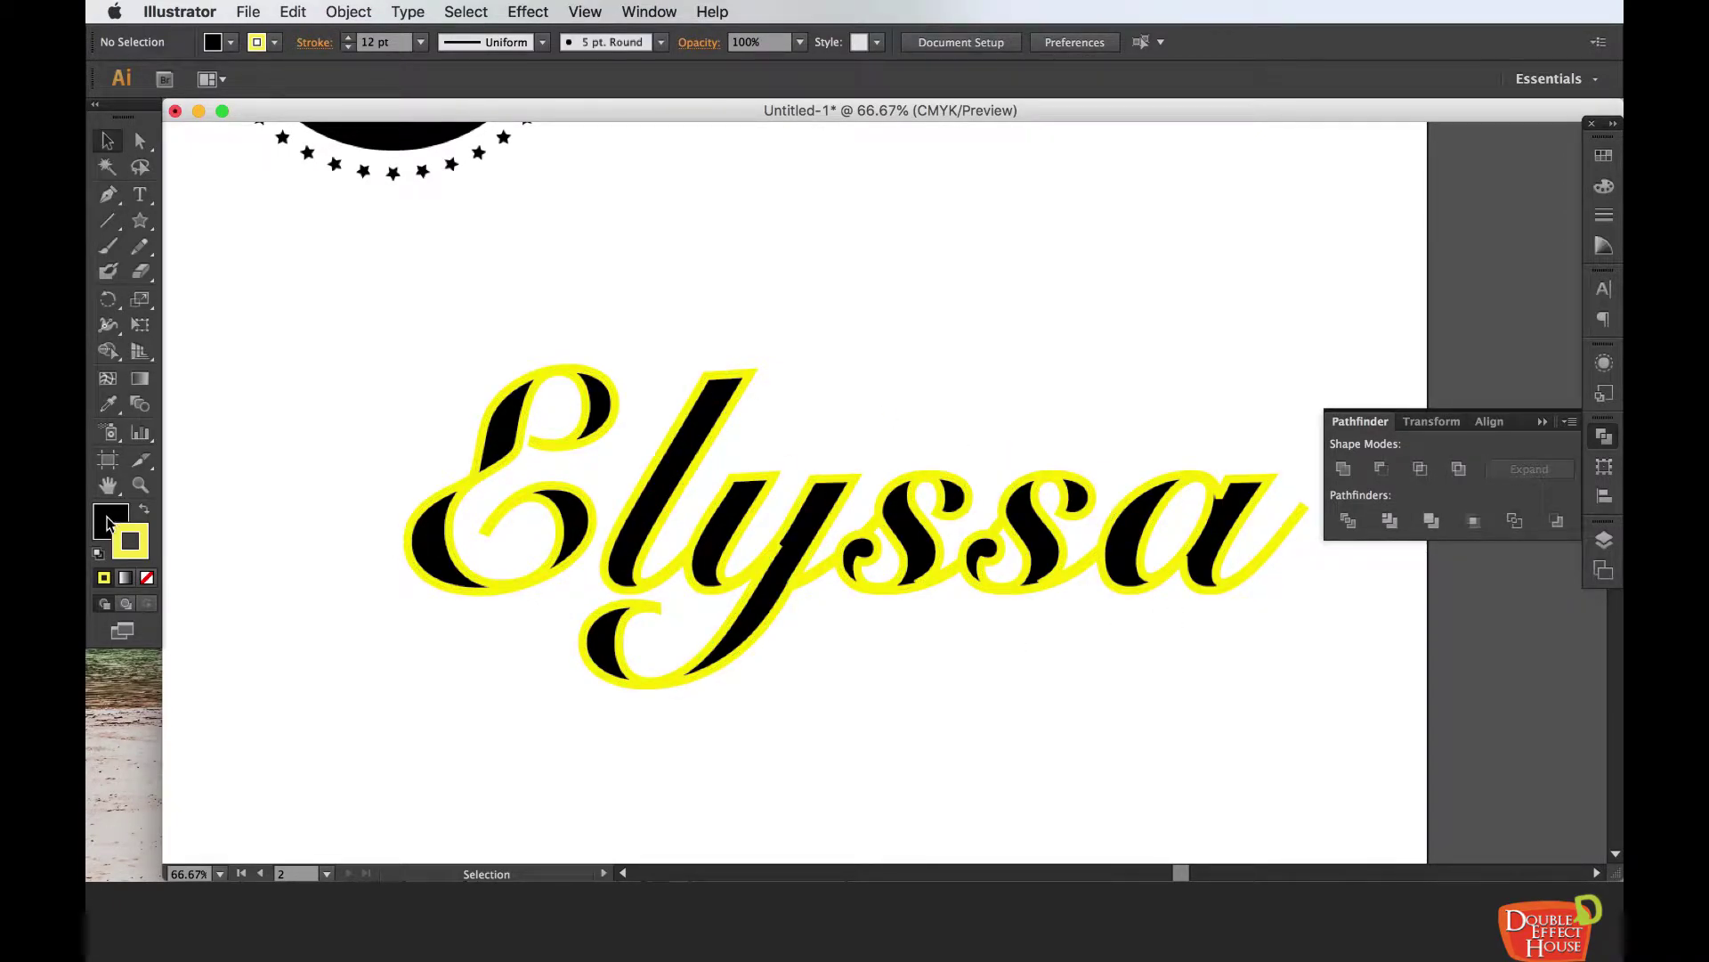
- Swap the name's fill and stroke colours to give it a yellow fill with a black outline, and deselect it
click(145, 512)
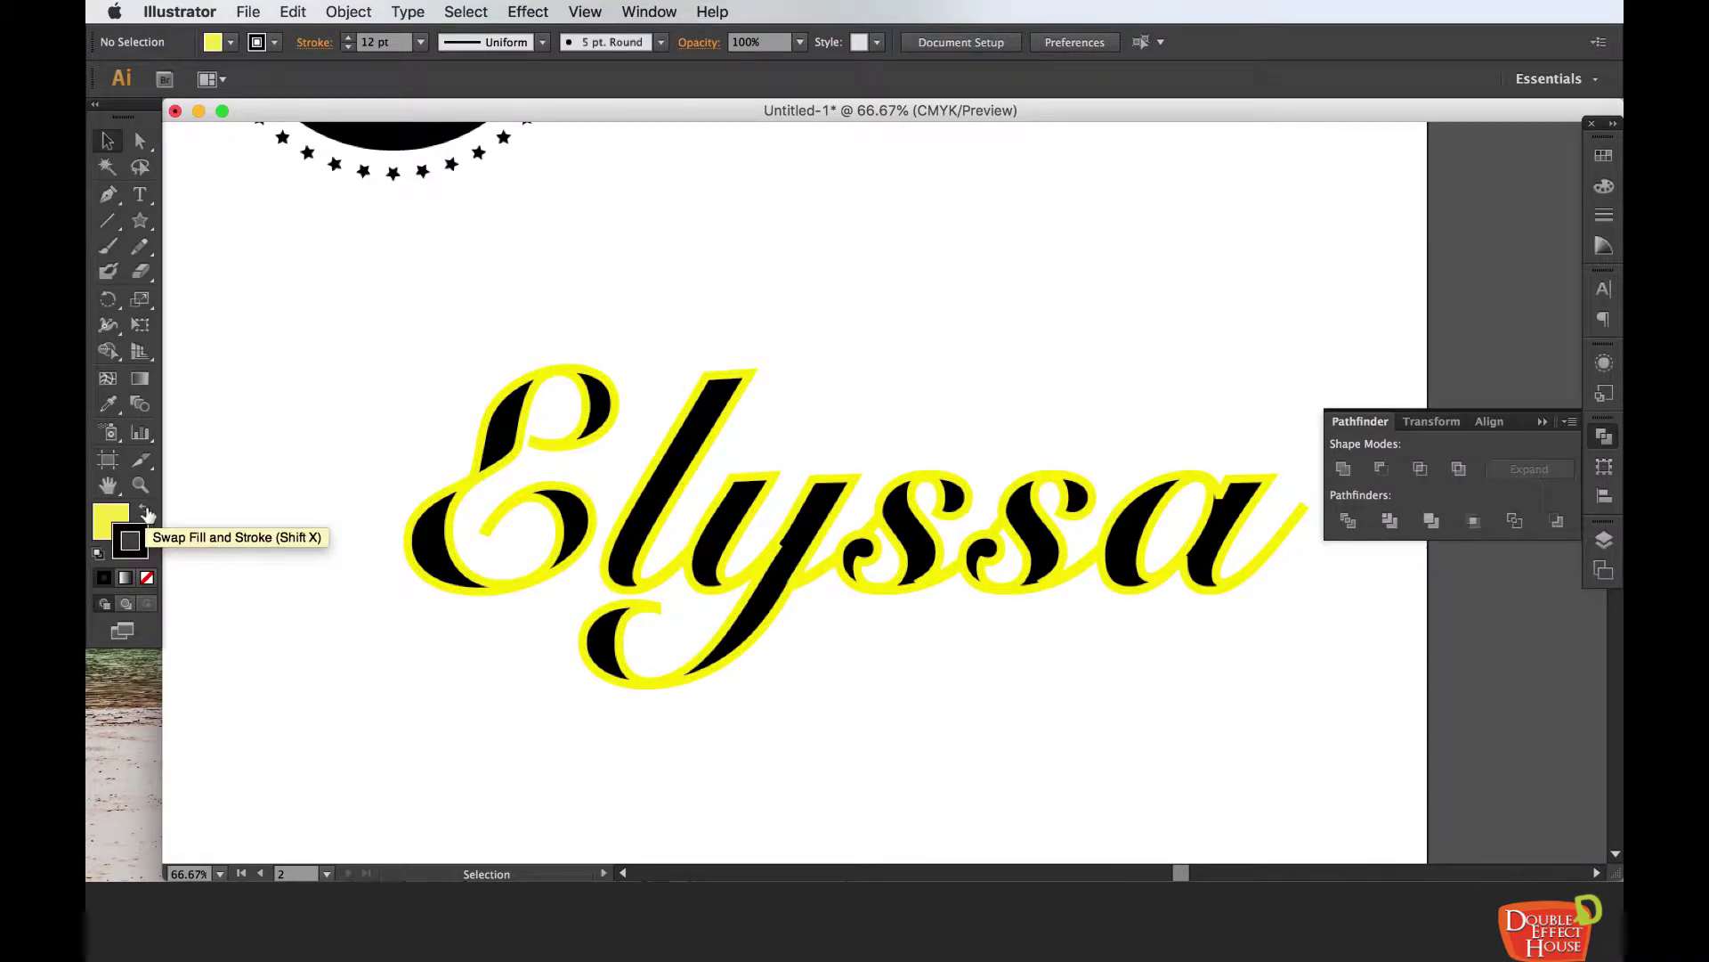
click(525, 387)
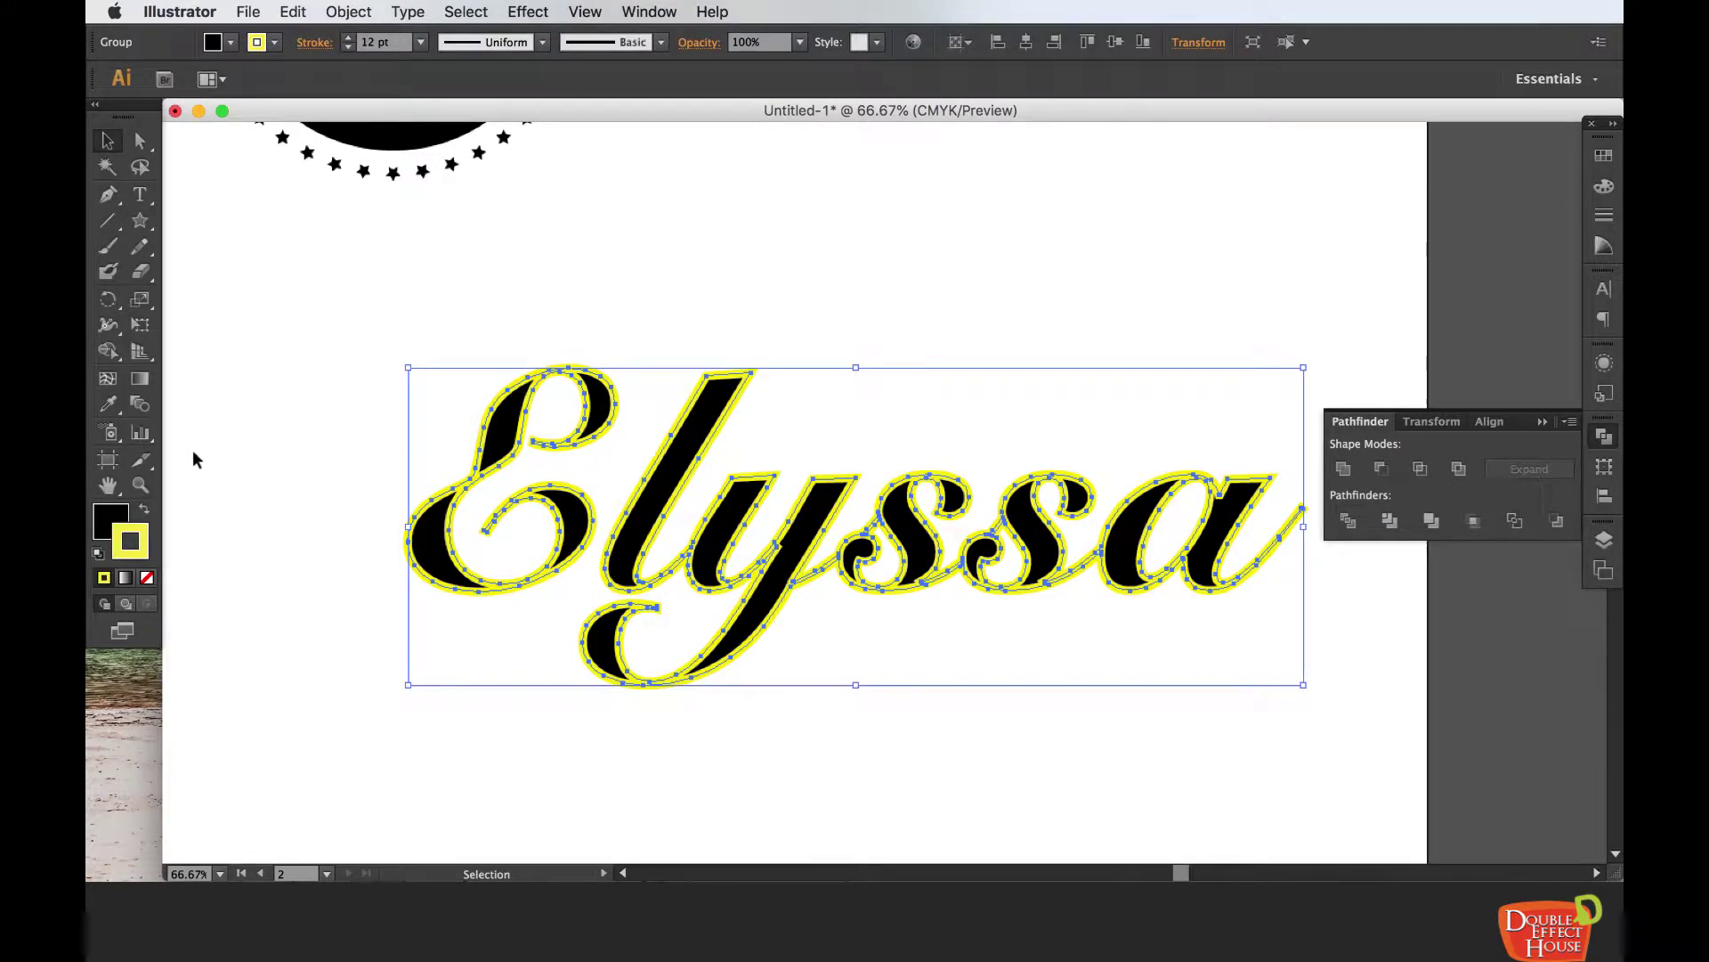
click(145, 514)
click(301, 417)
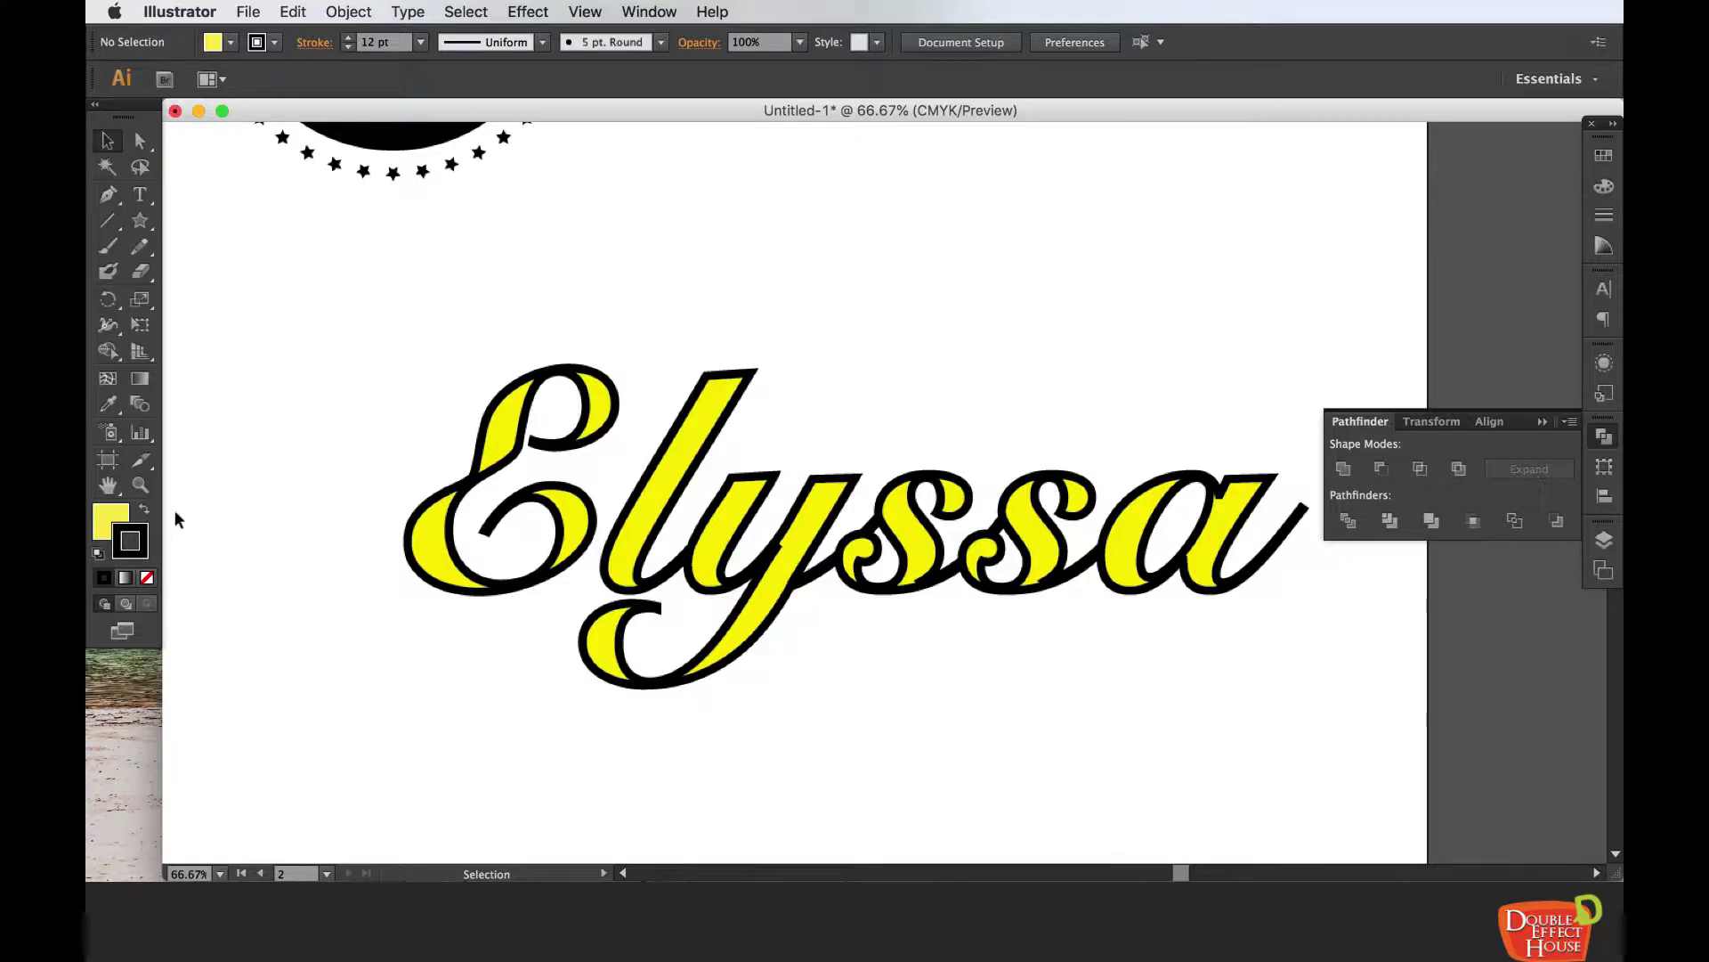
- Try stroke weights of 9 pt and 2 pt on the name, set its stroke to 3 pt, and deselect it
drag(403, 372, 775, 603)
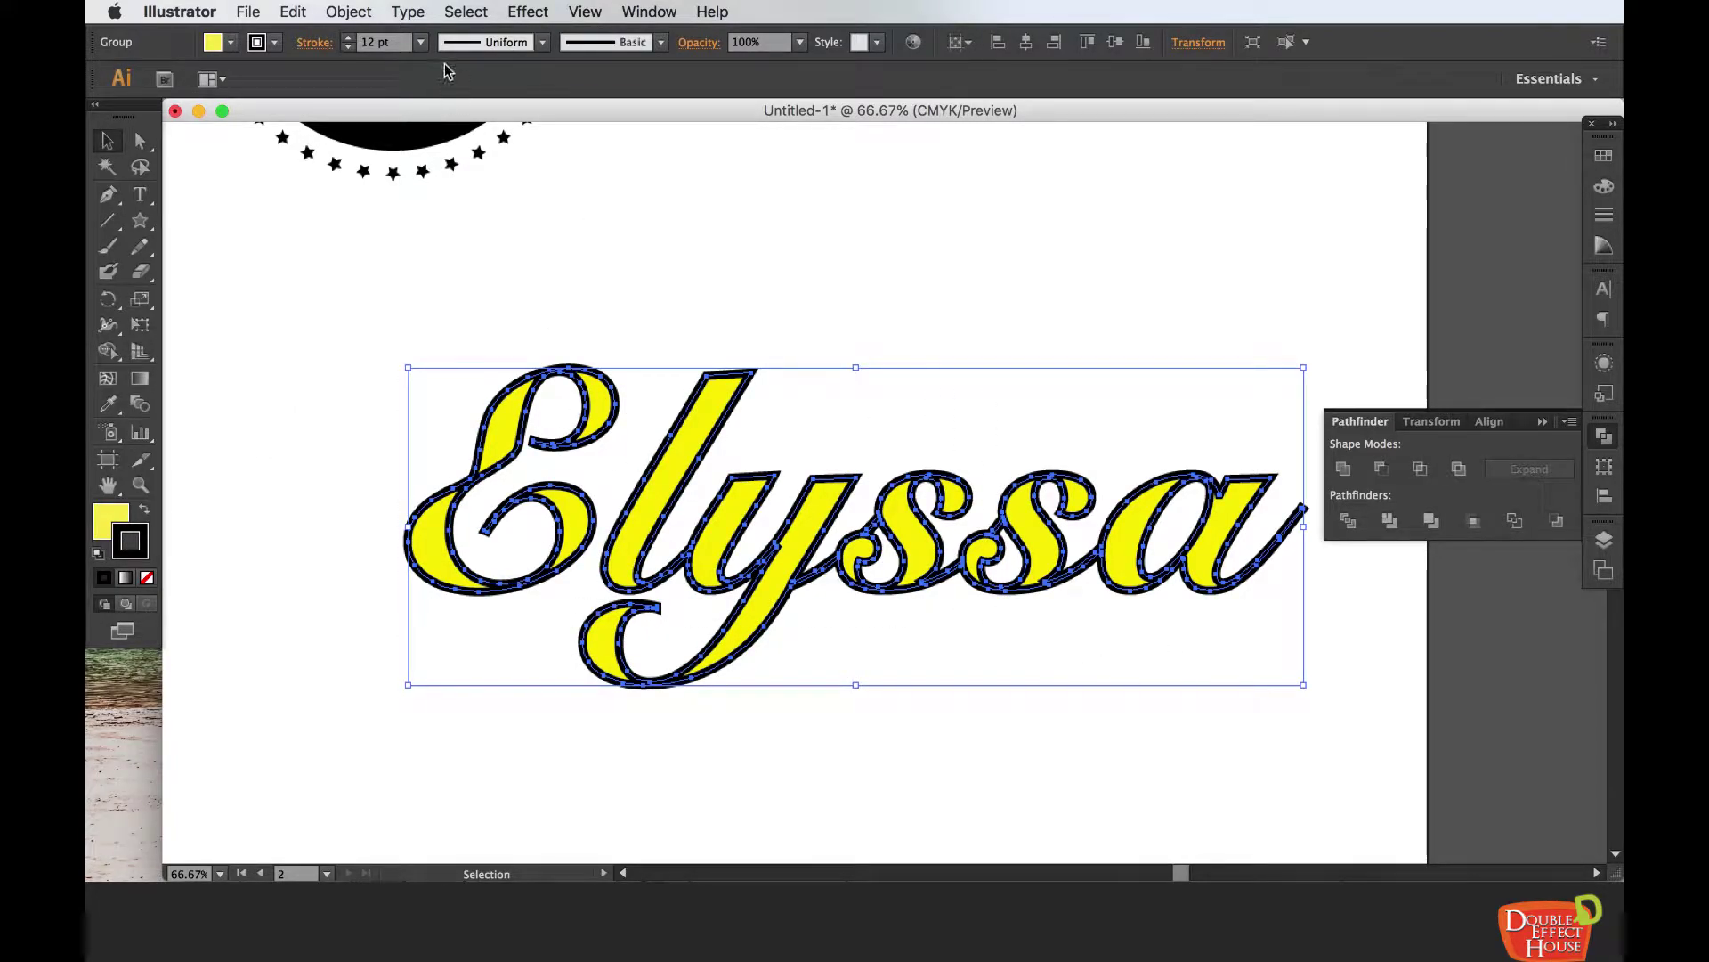
click(422, 46)
click(481, 324)
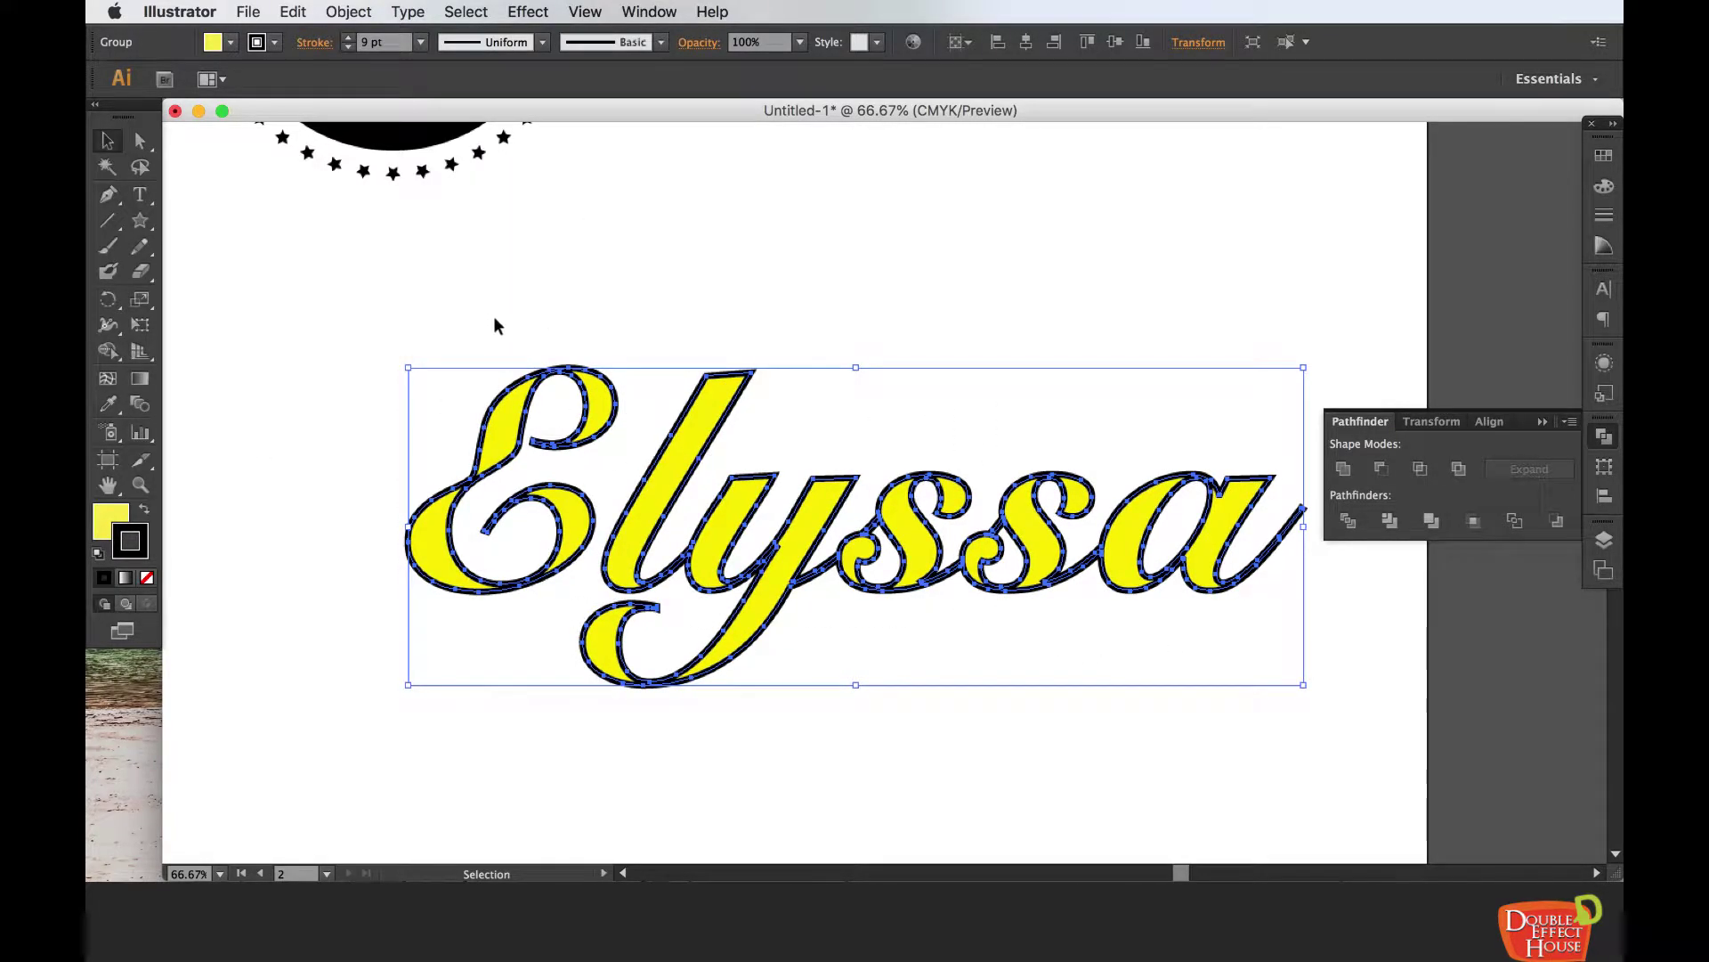
click(421, 43)
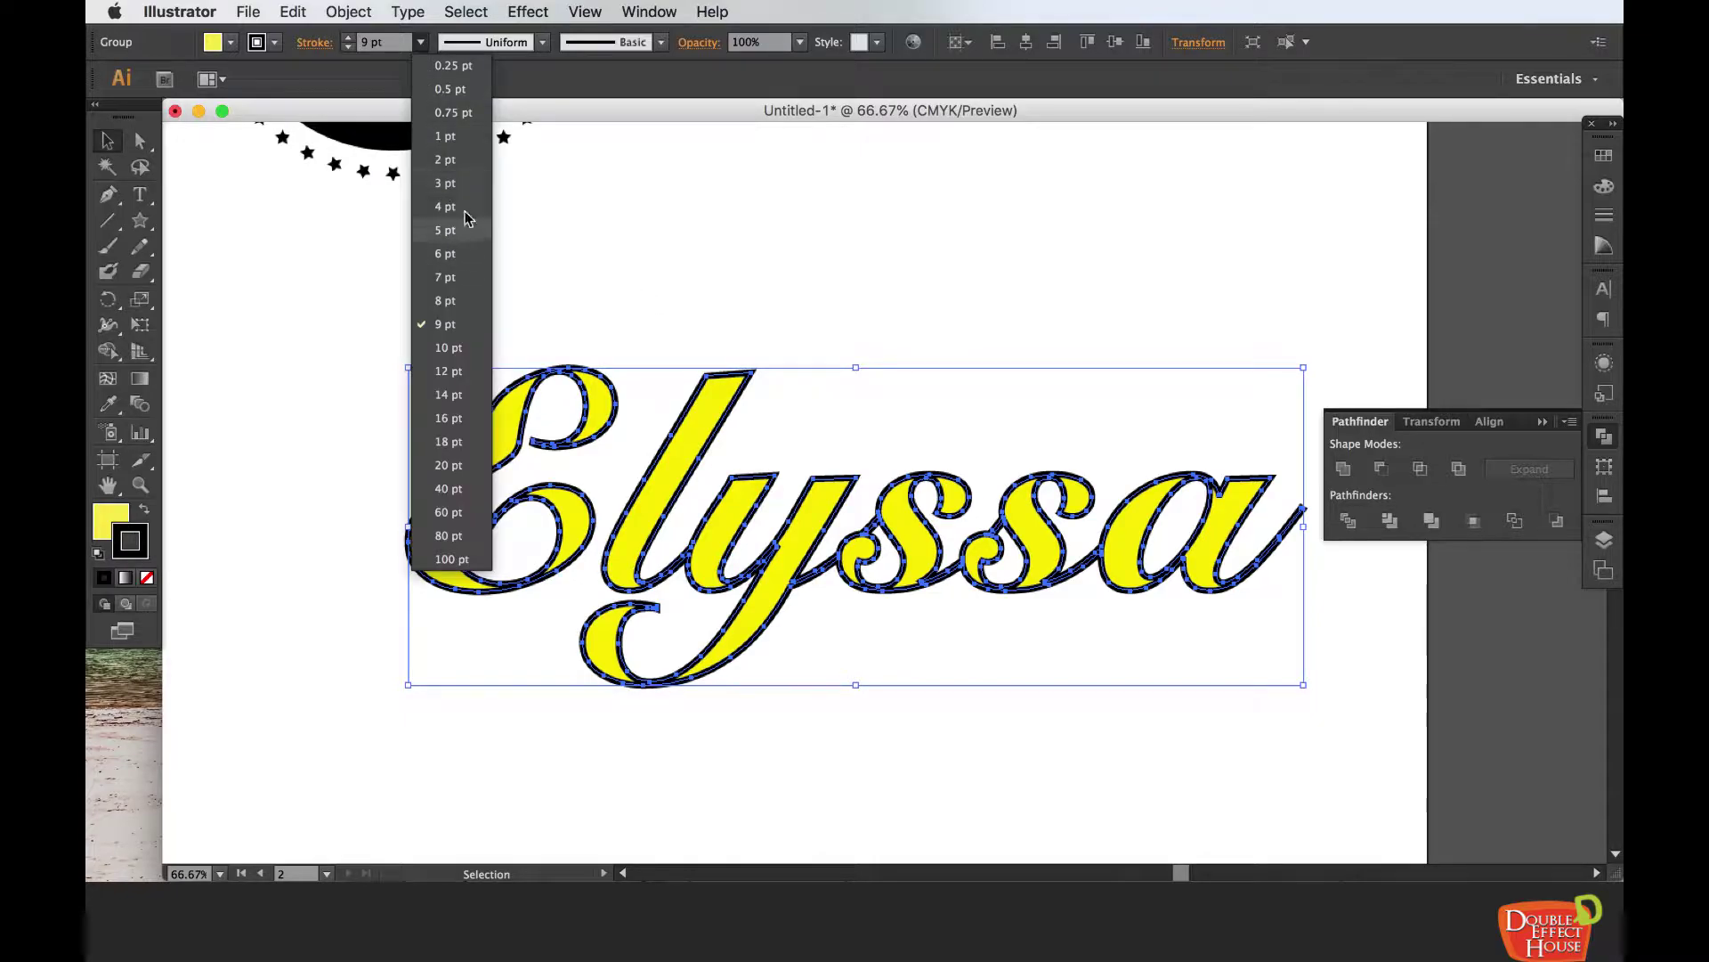
click(456, 162)
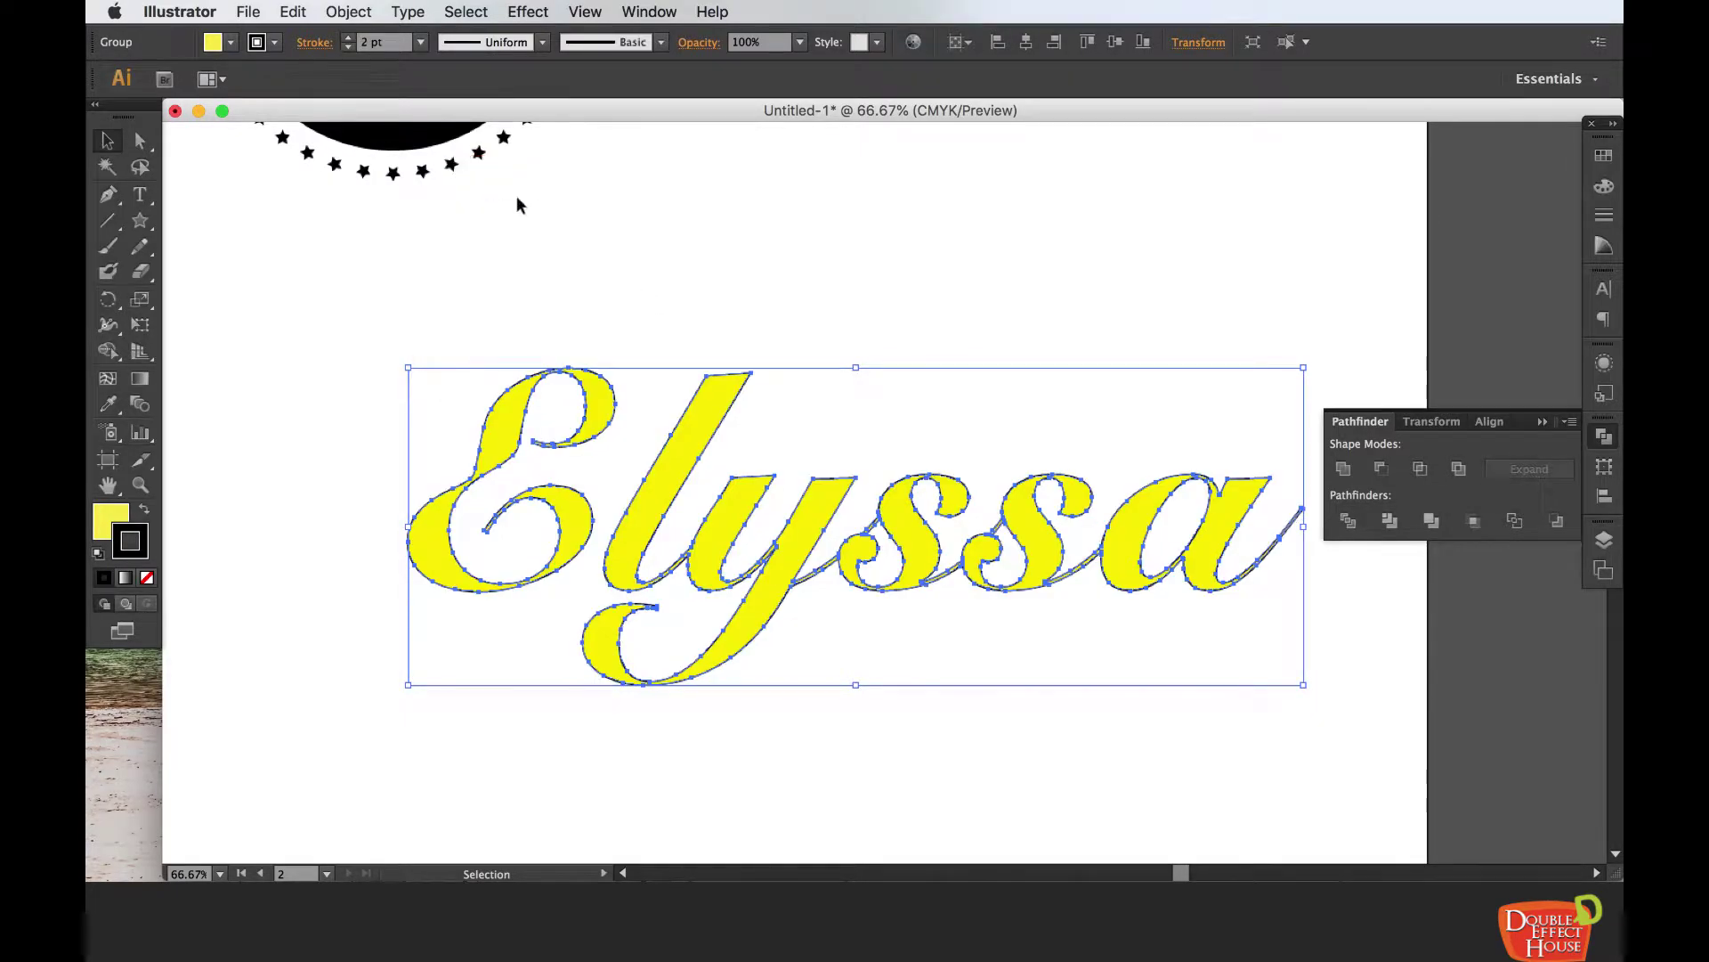
click(421, 43)
click(453, 187)
click(855, 290)
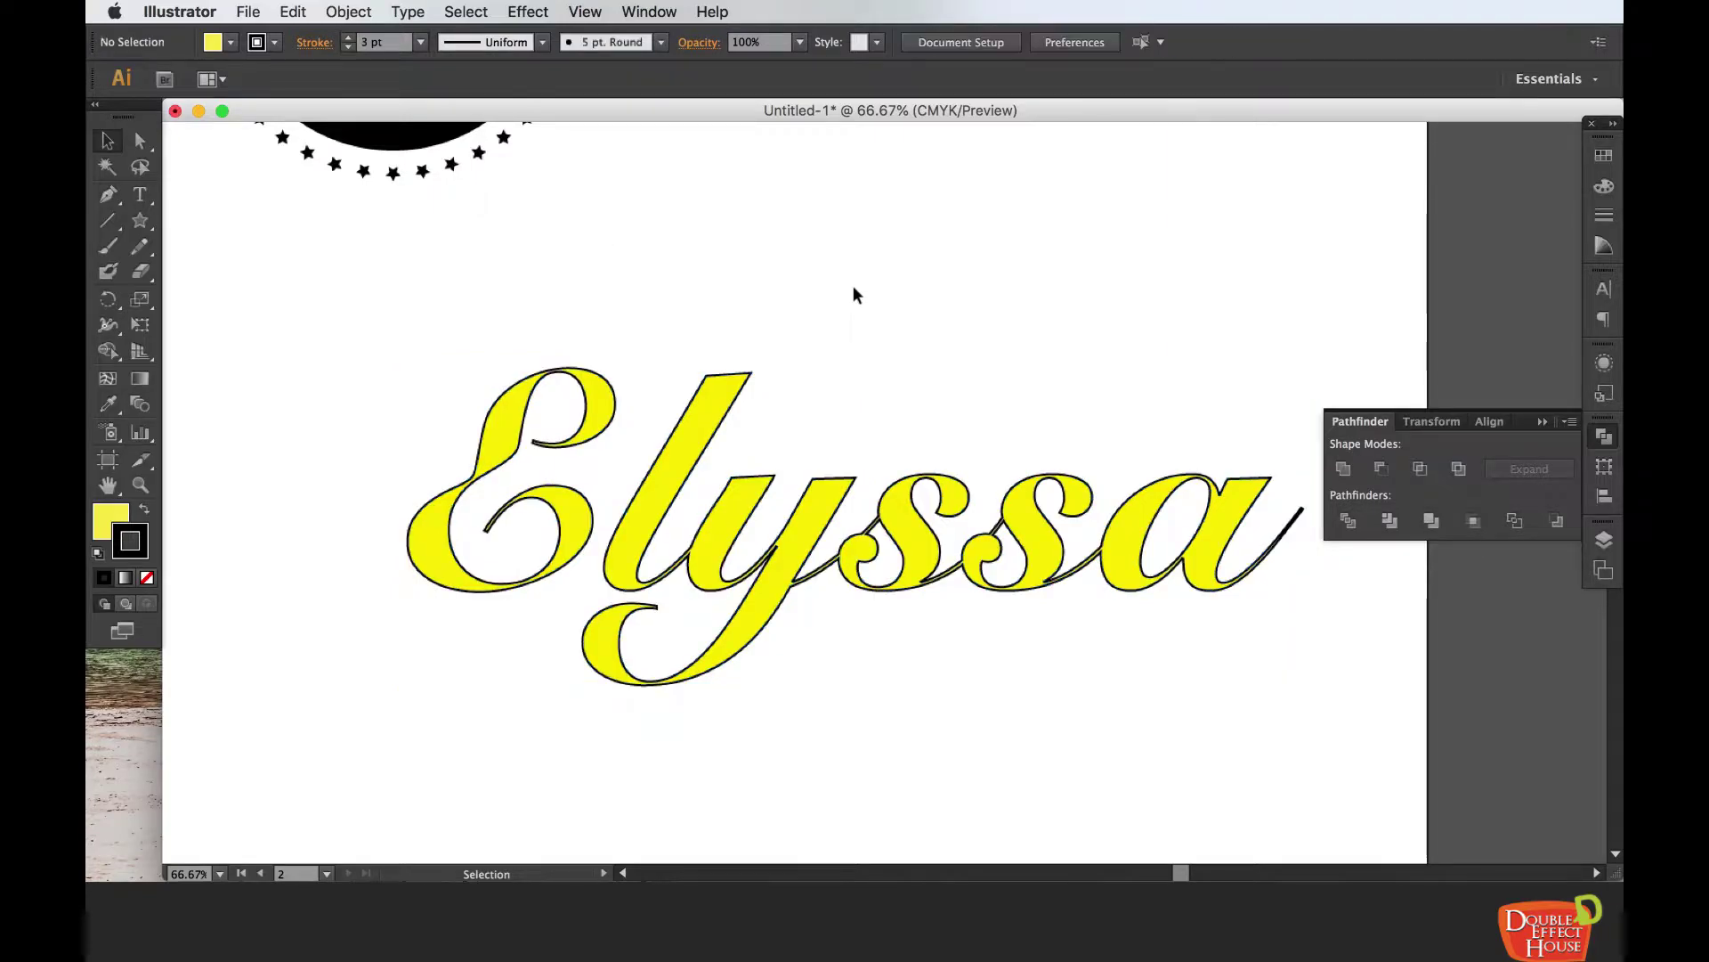
- Enlarge the black circle and its star ring together proportionally until the badge spans most of the artboard's width behind the name
key(super+minus)
key(space)
drag(1044, 465, 1065, 599)
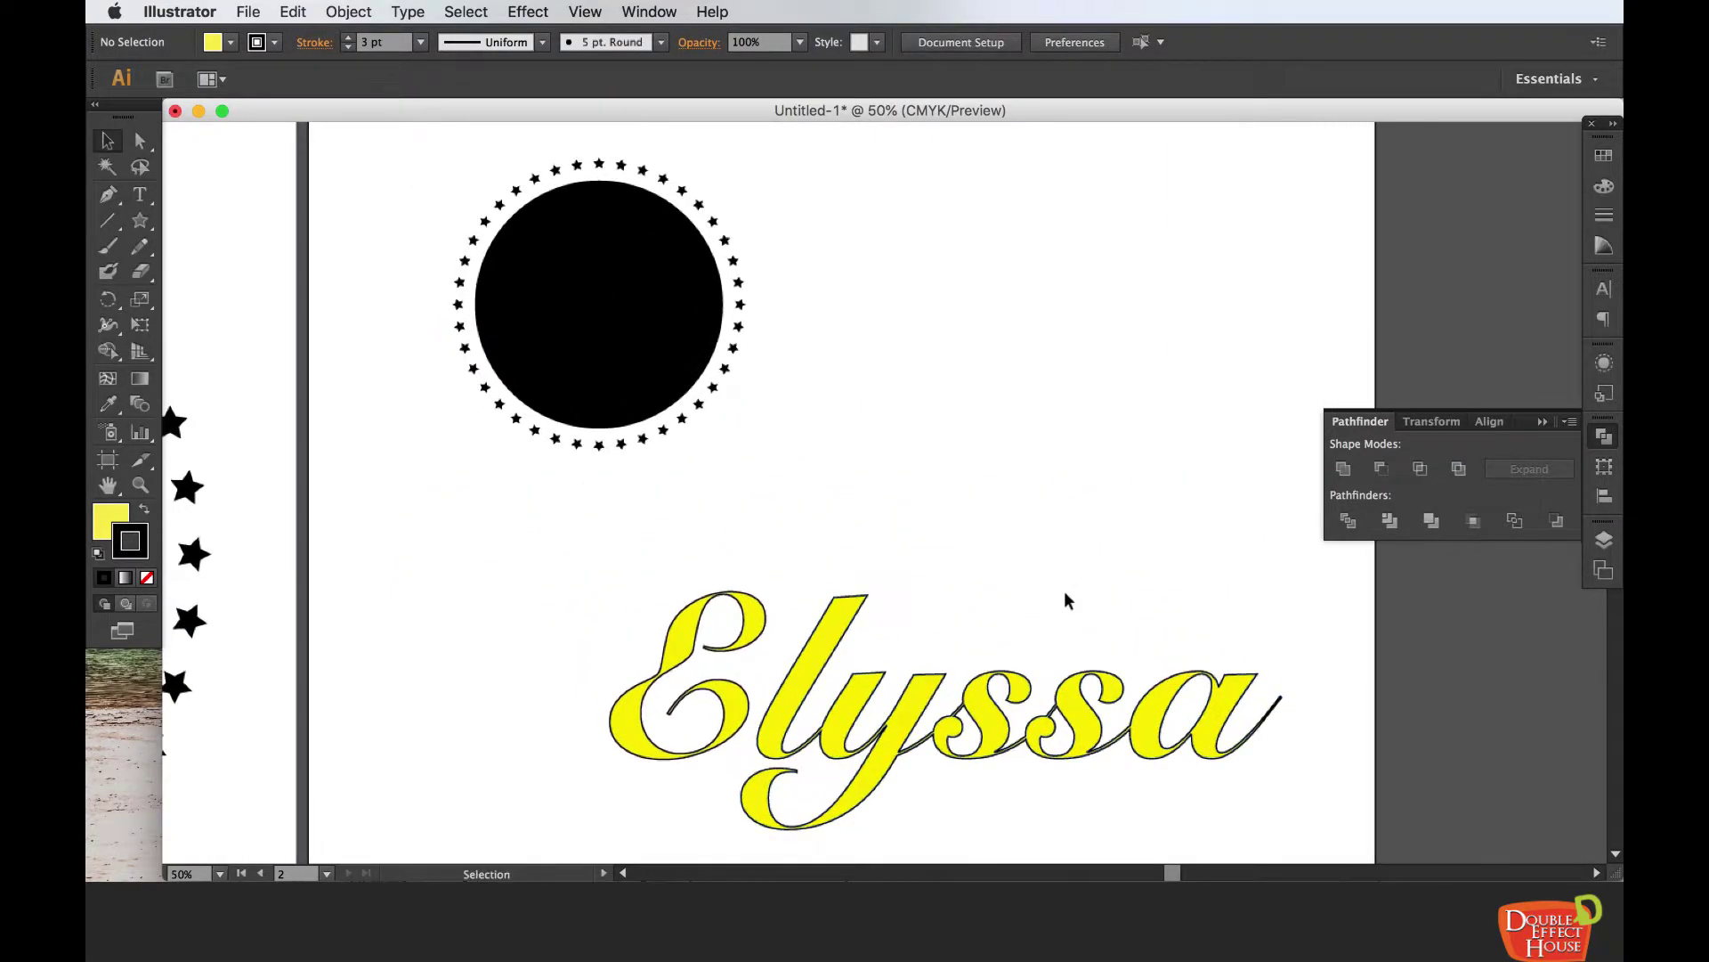
drag(783, 458, 570, 278)
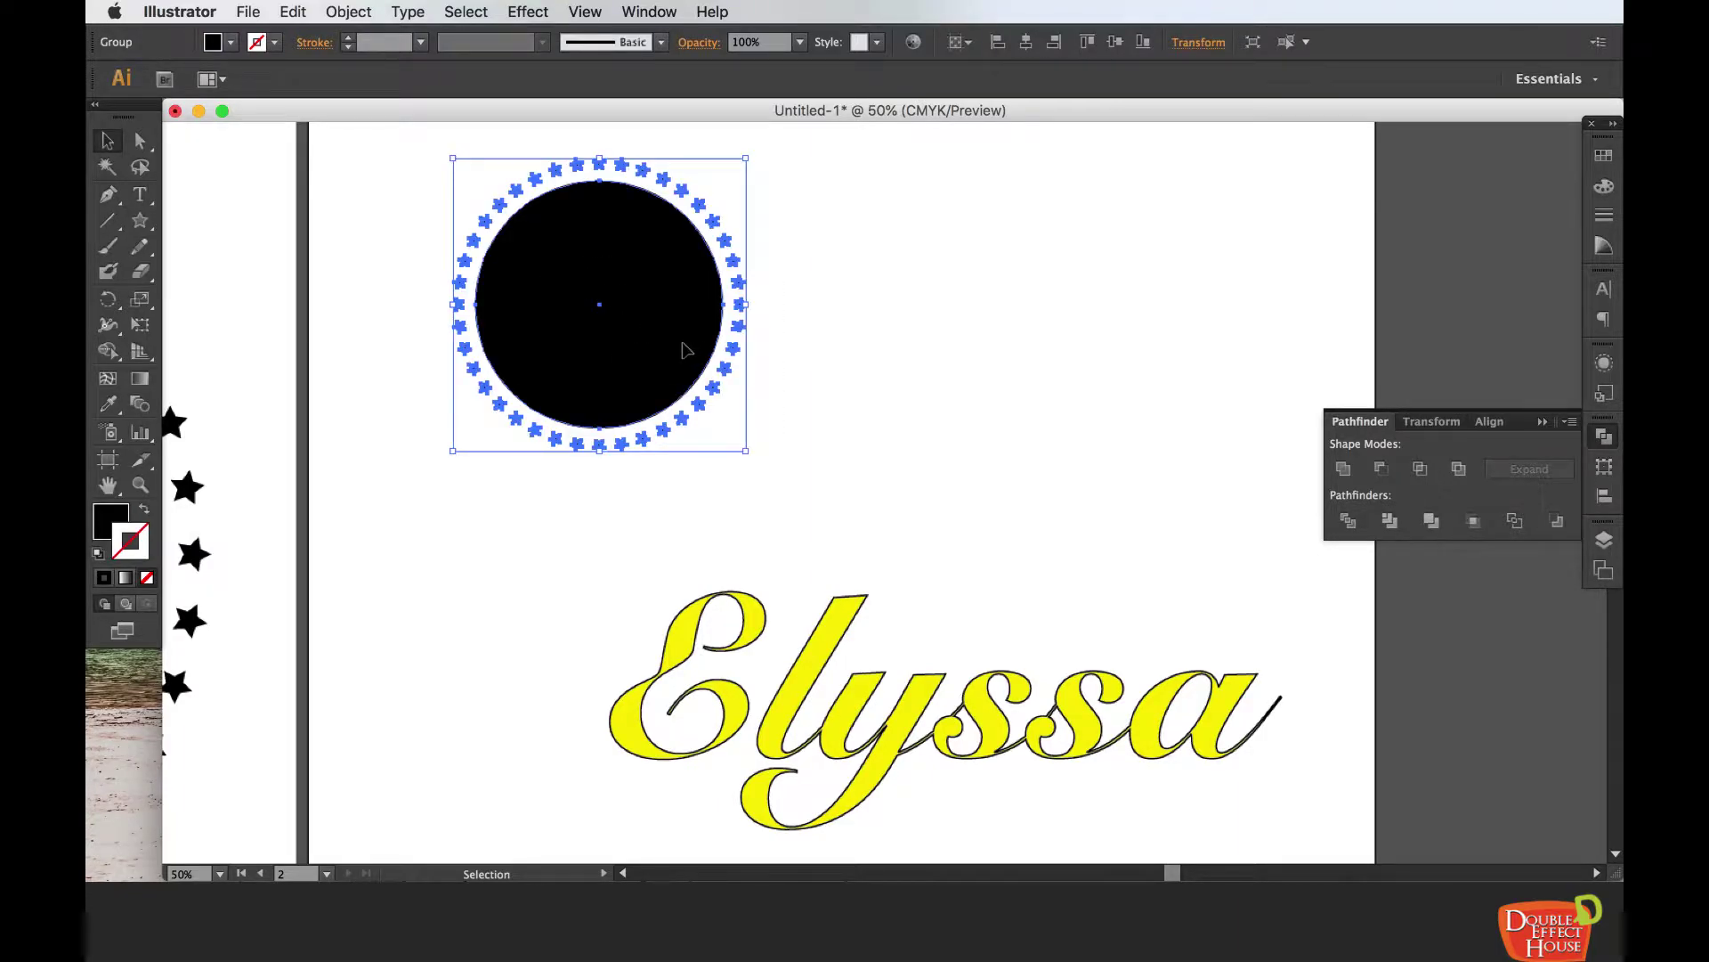
click(858, 392)
click(643, 359)
drag(745, 452, 1342, 837)
scroll(1053, 626, down, 3)
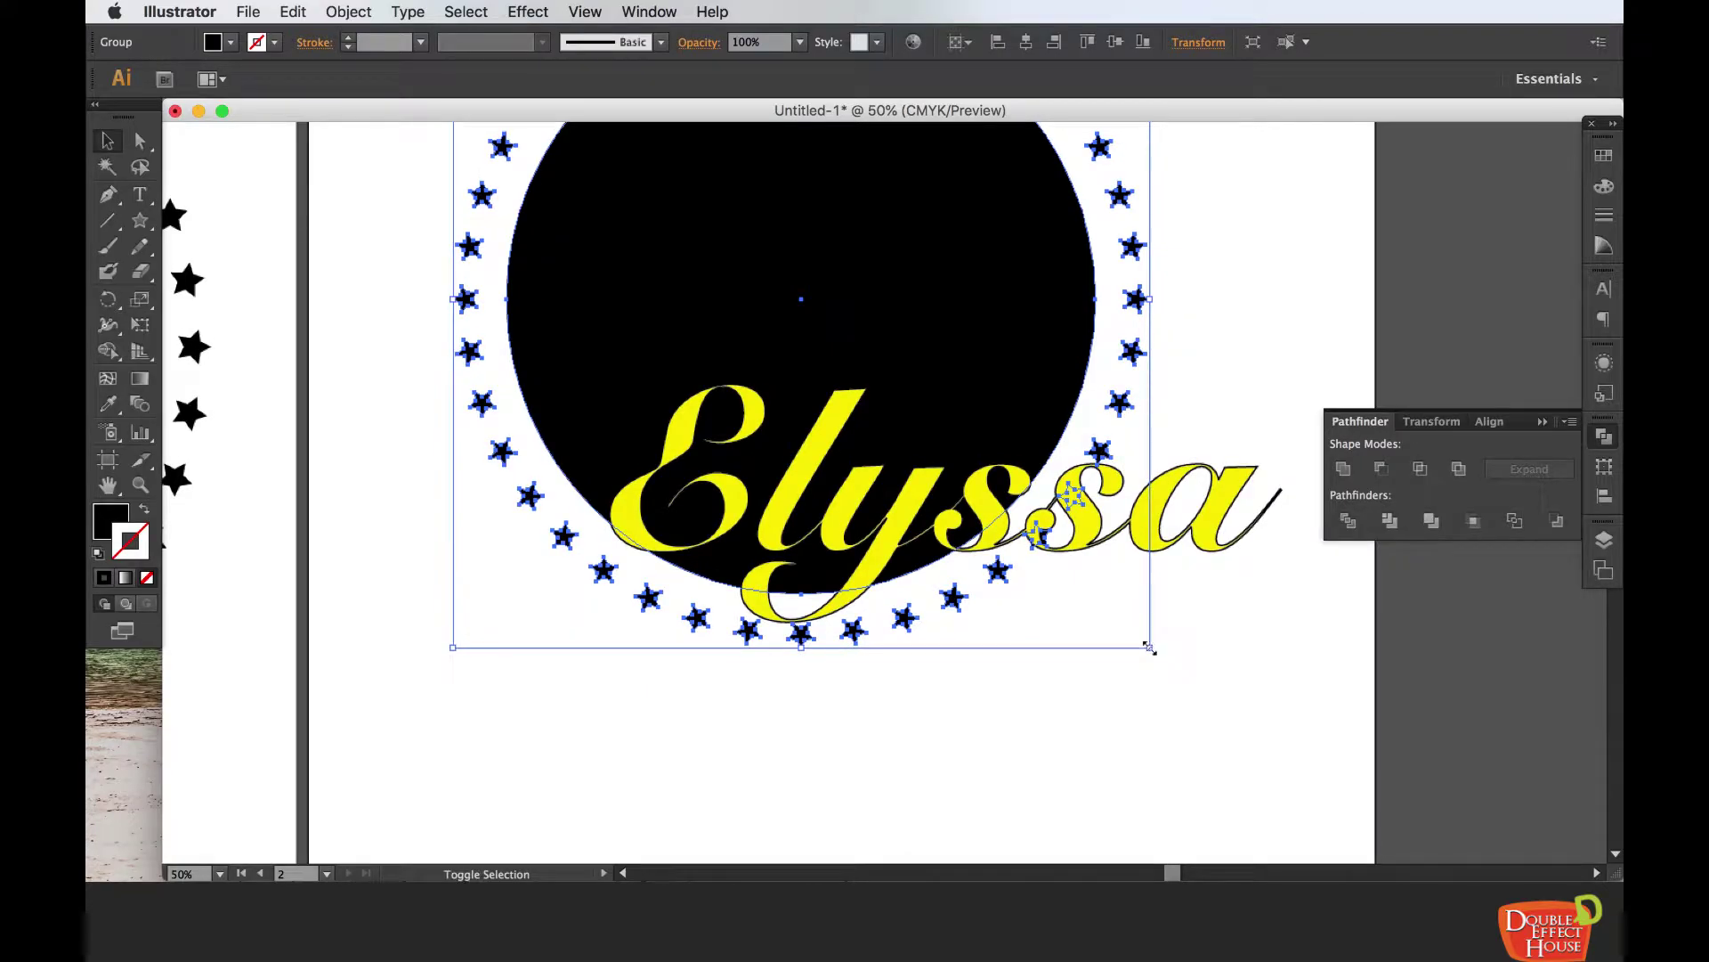
drag(1151, 649, 1295, 782)
scroll(1316, 742, up, 2)
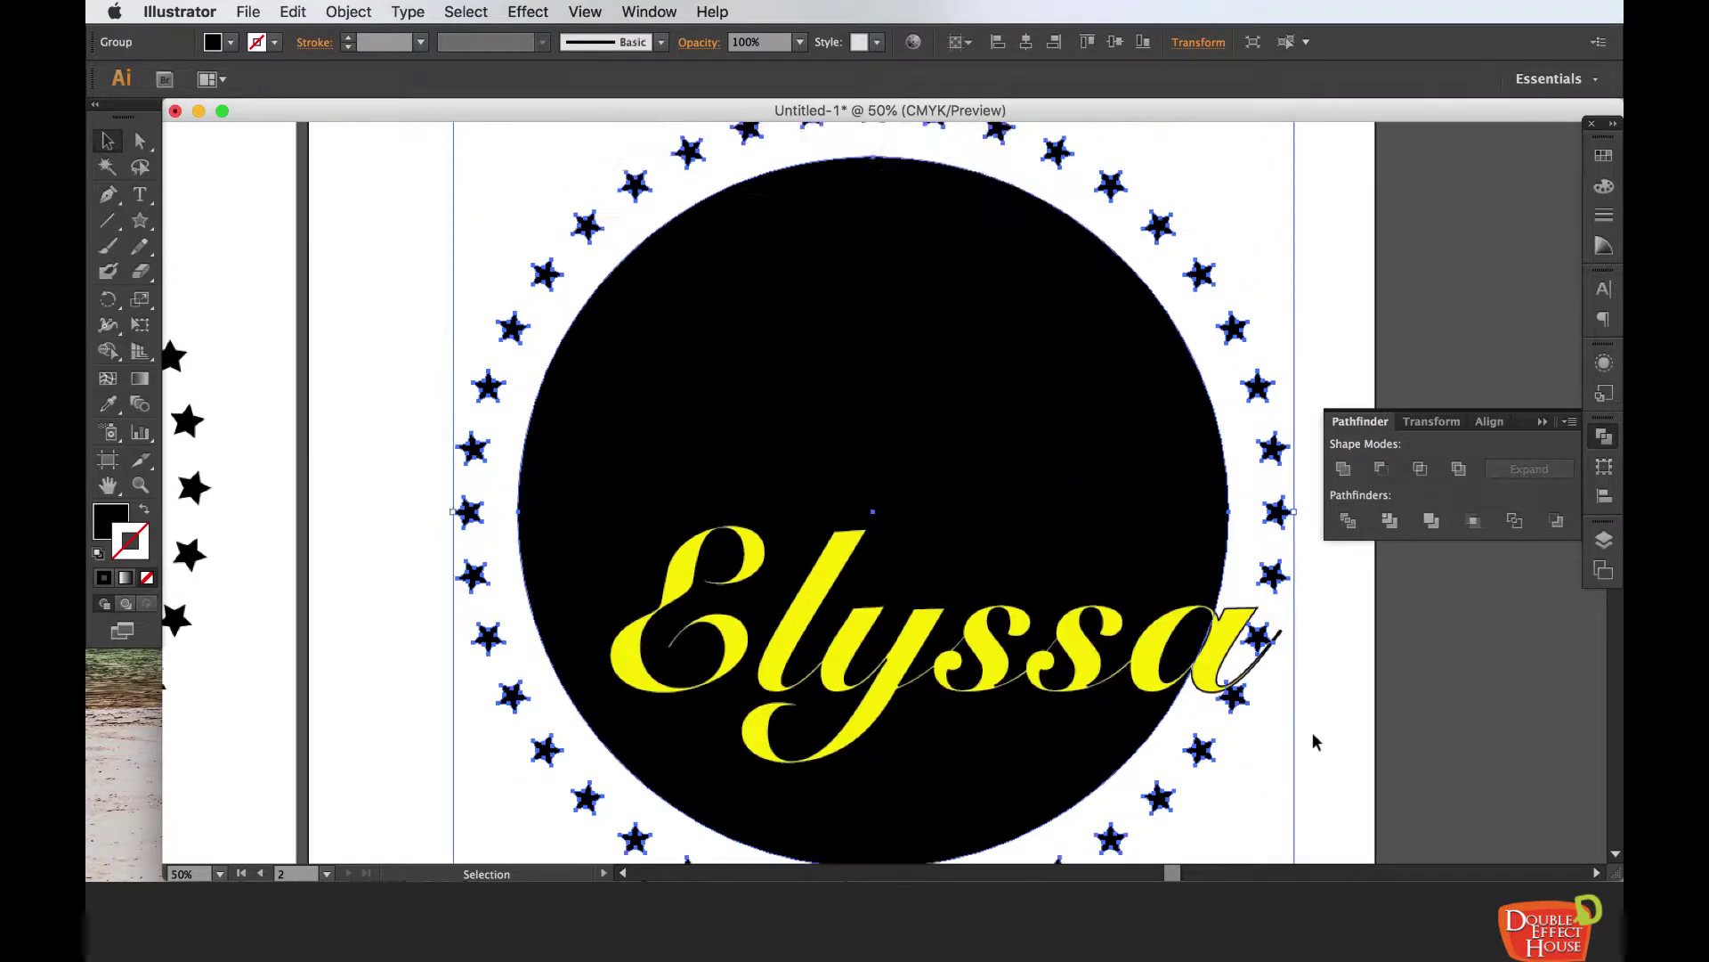
scroll(1316, 741, up, 2)
- Centre the starred circle horizontally on the artboard, and do the same with the name
click(853, 221)
click(869, 455)
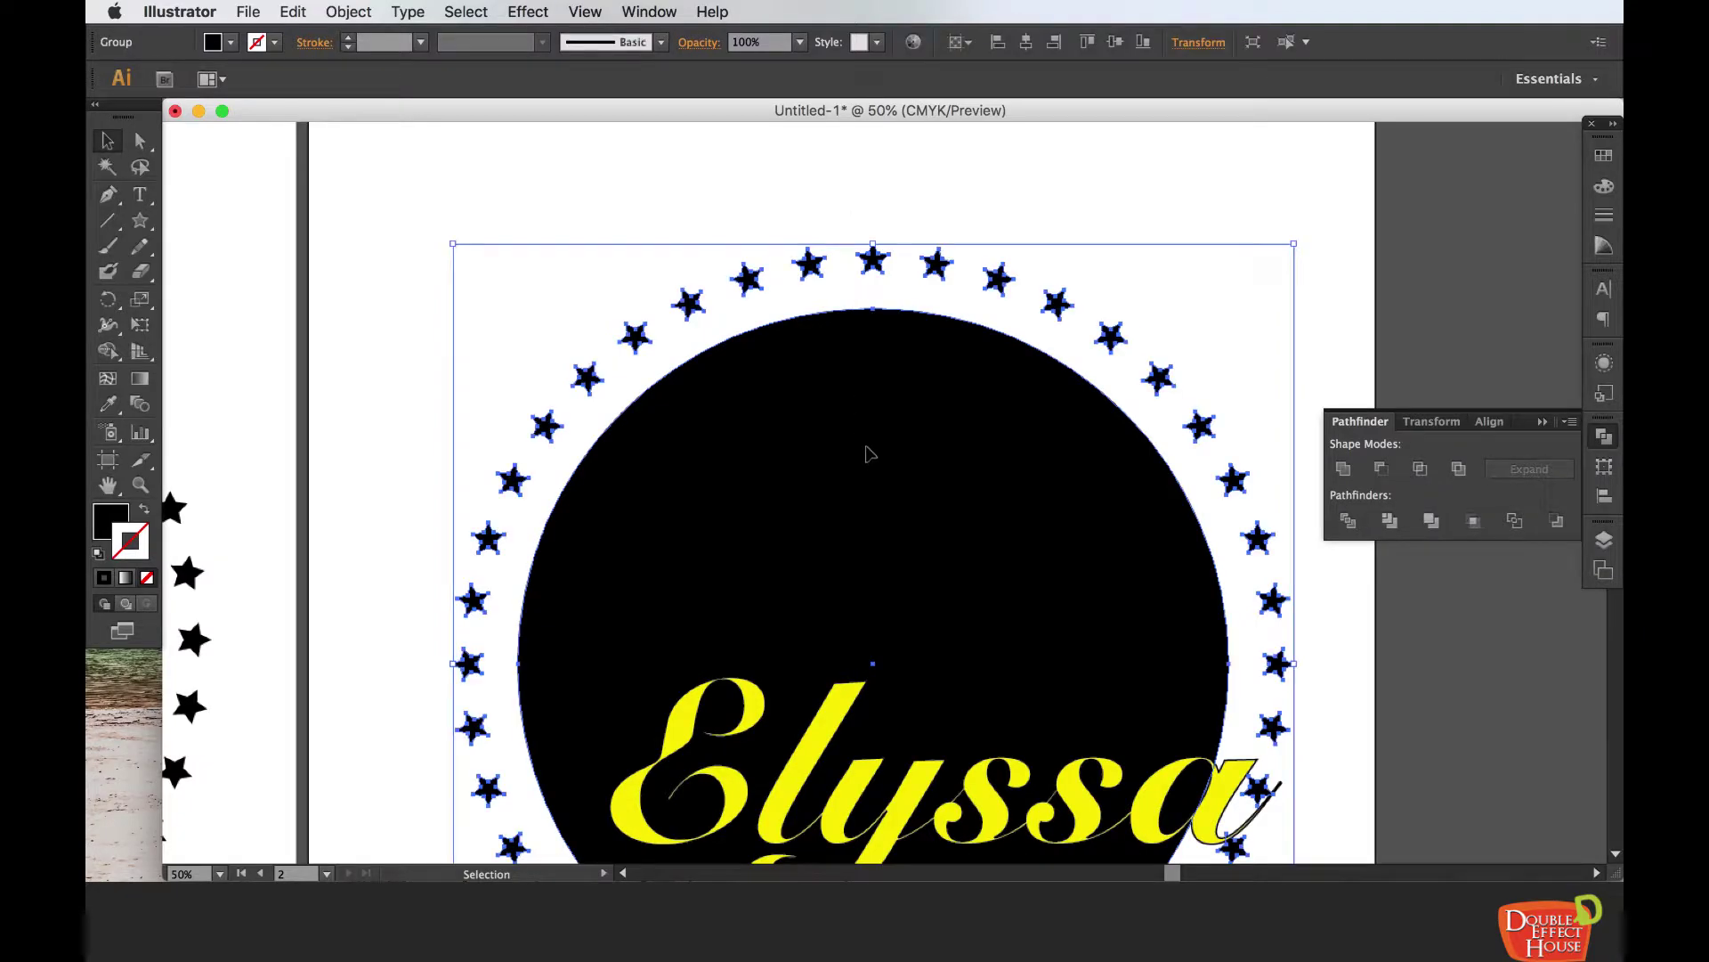
click(1027, 45)
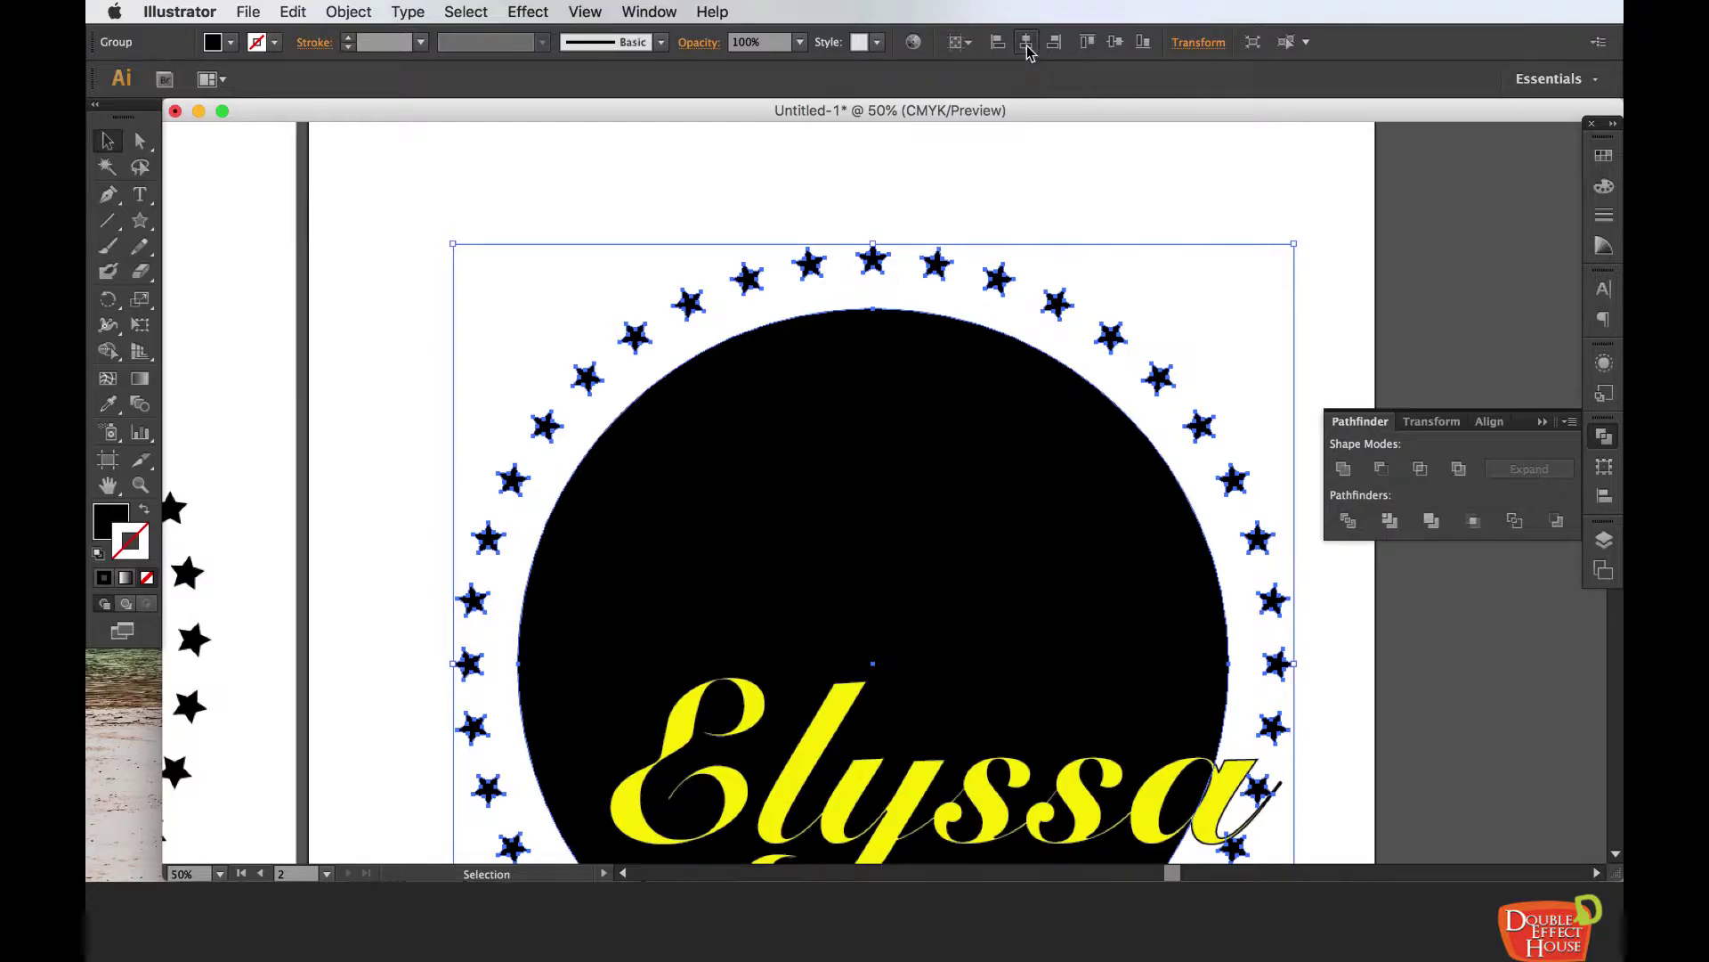
click(1371, 748)
click(1085, 796)
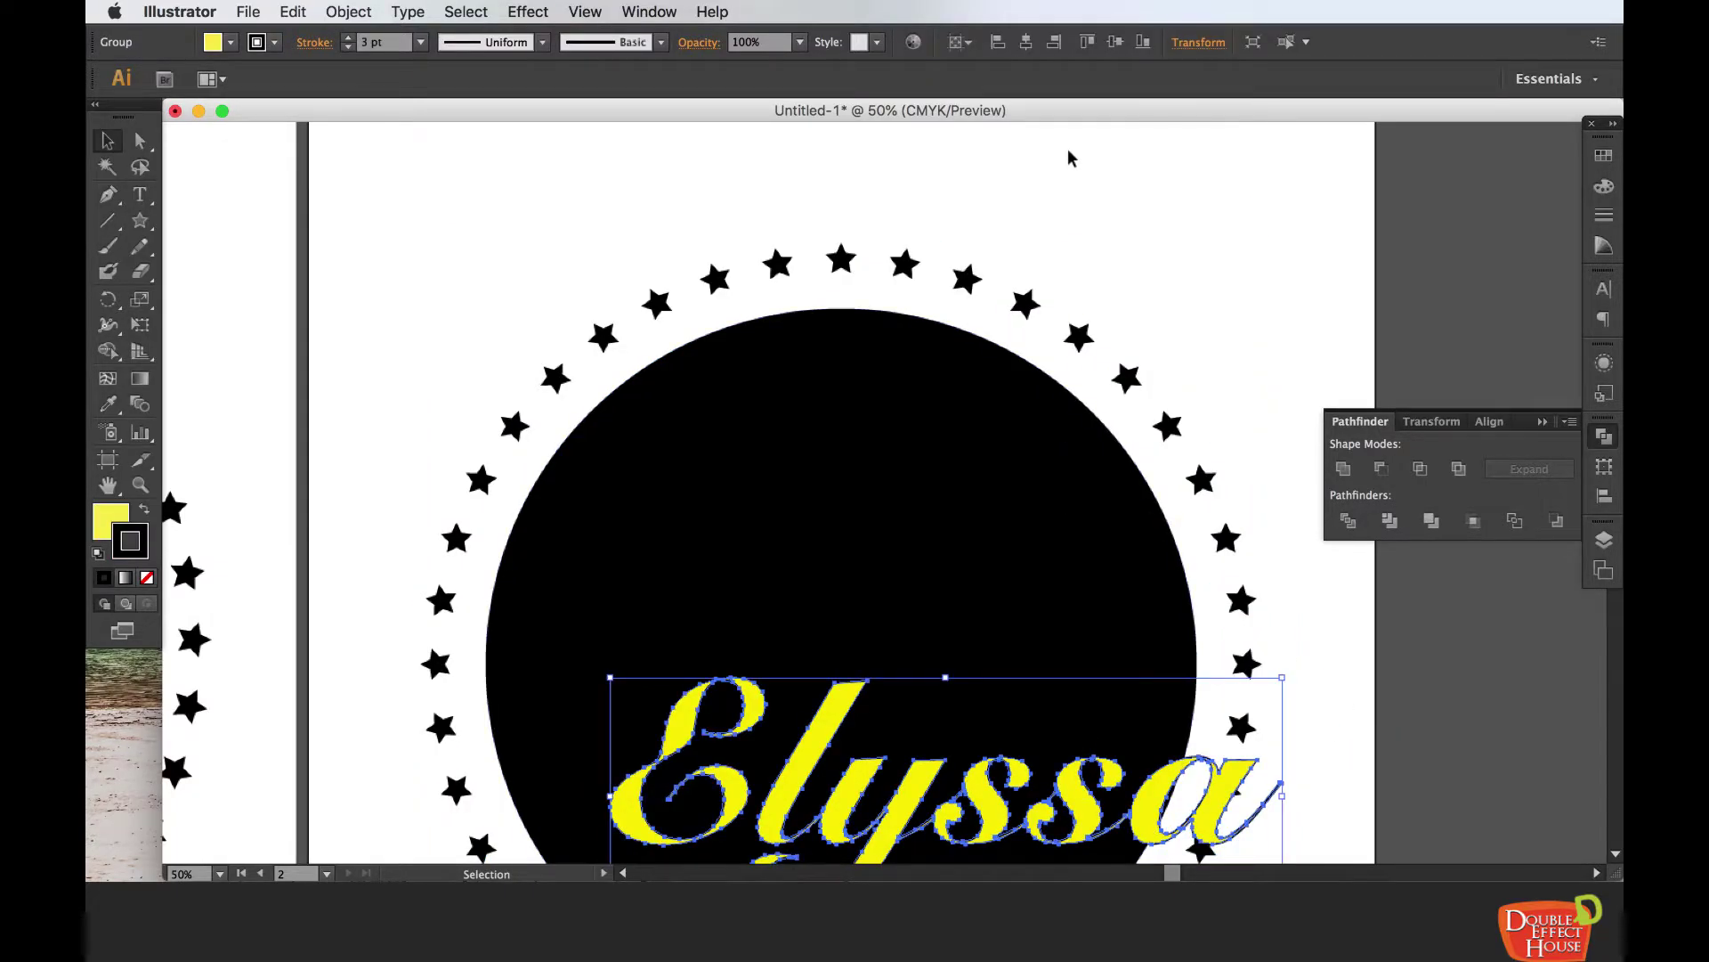
click(1027, 44)
- Move the name up to the middle of the black circle and deselect it
scroll(1196, 470, down, 10)
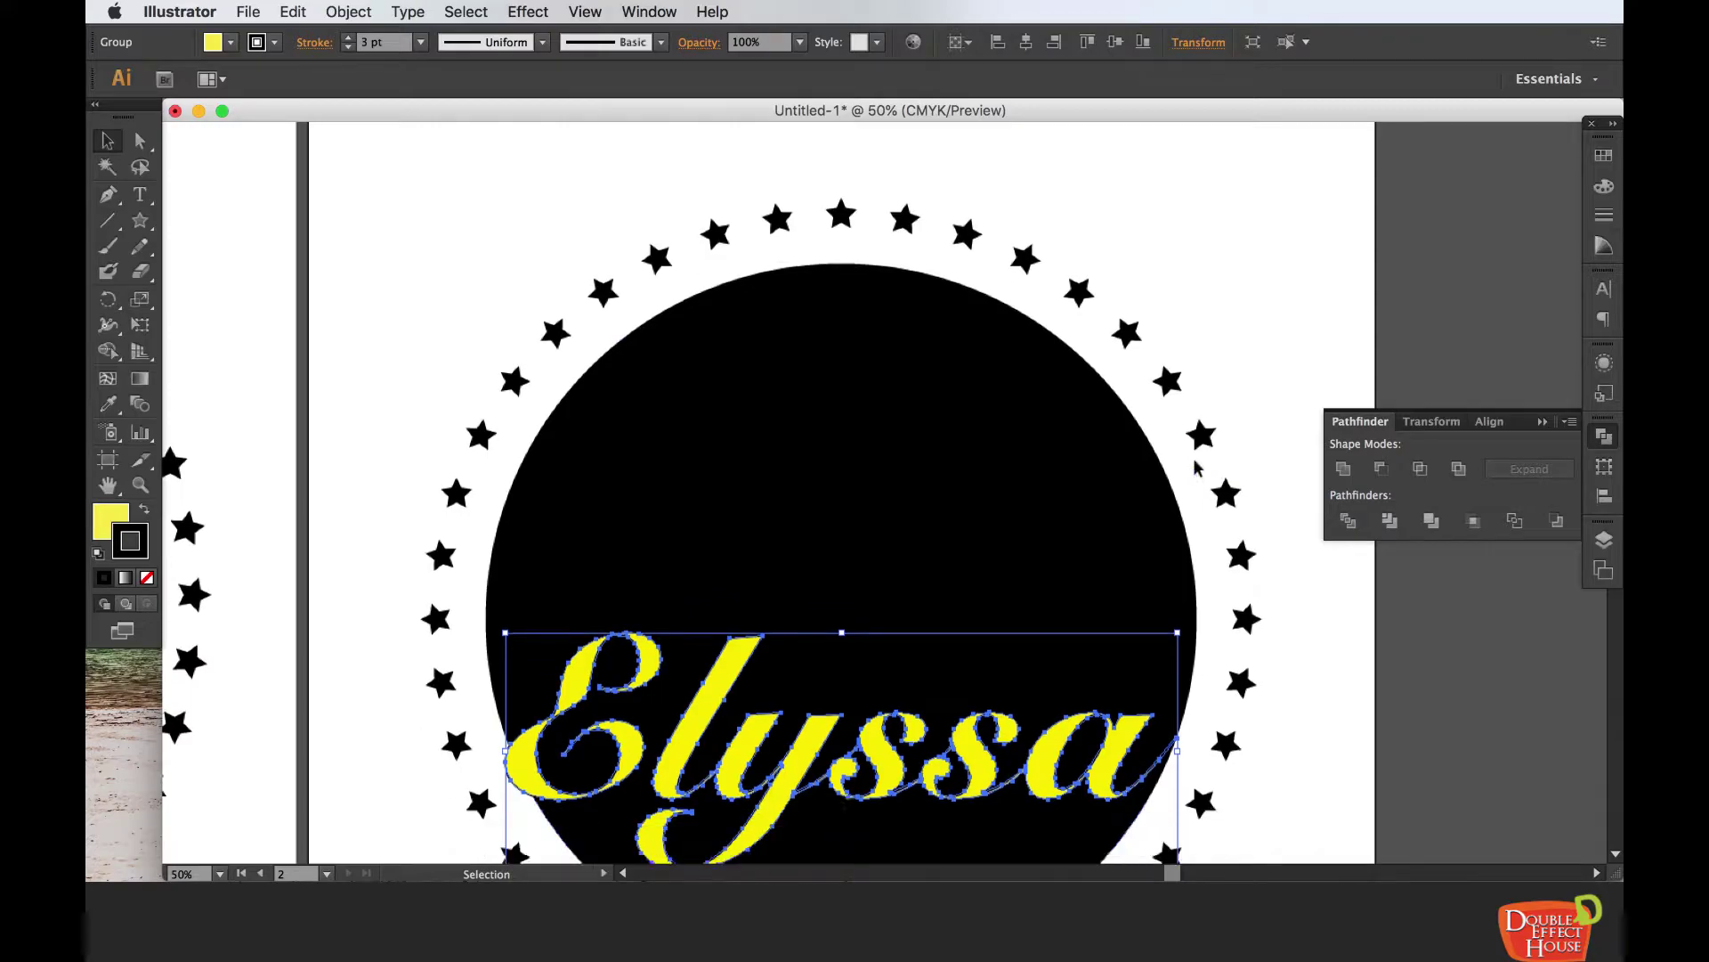
key(super+minus)
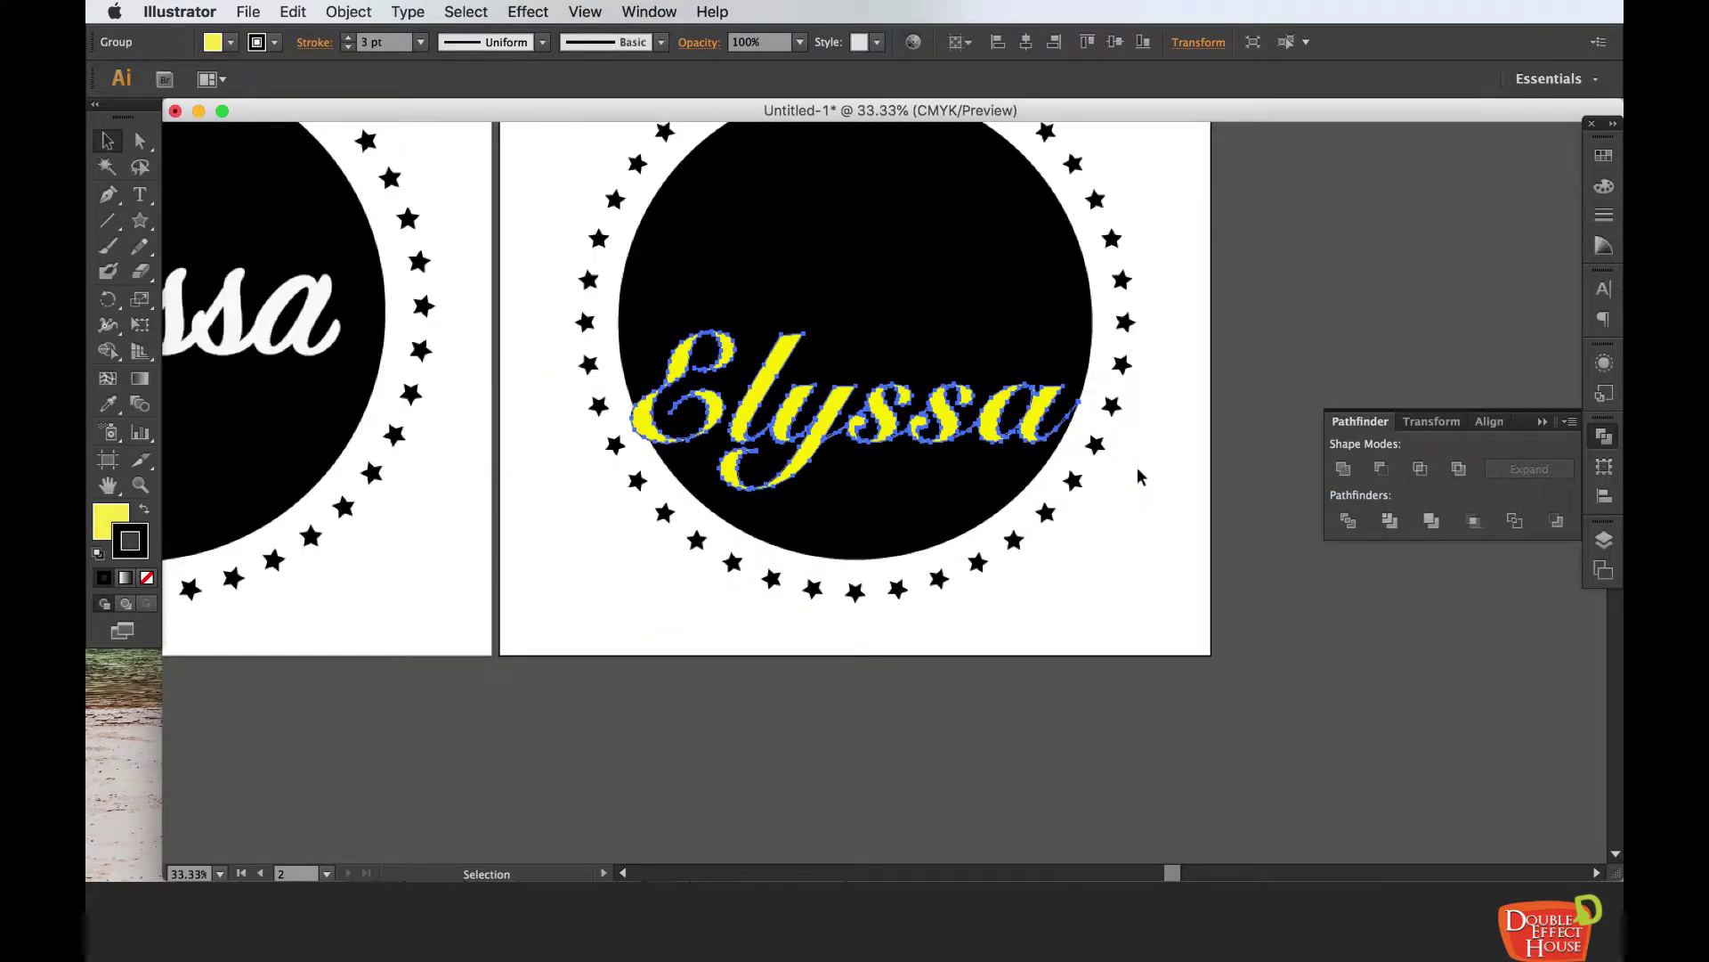
drag(1177, 500, 1392, 737)
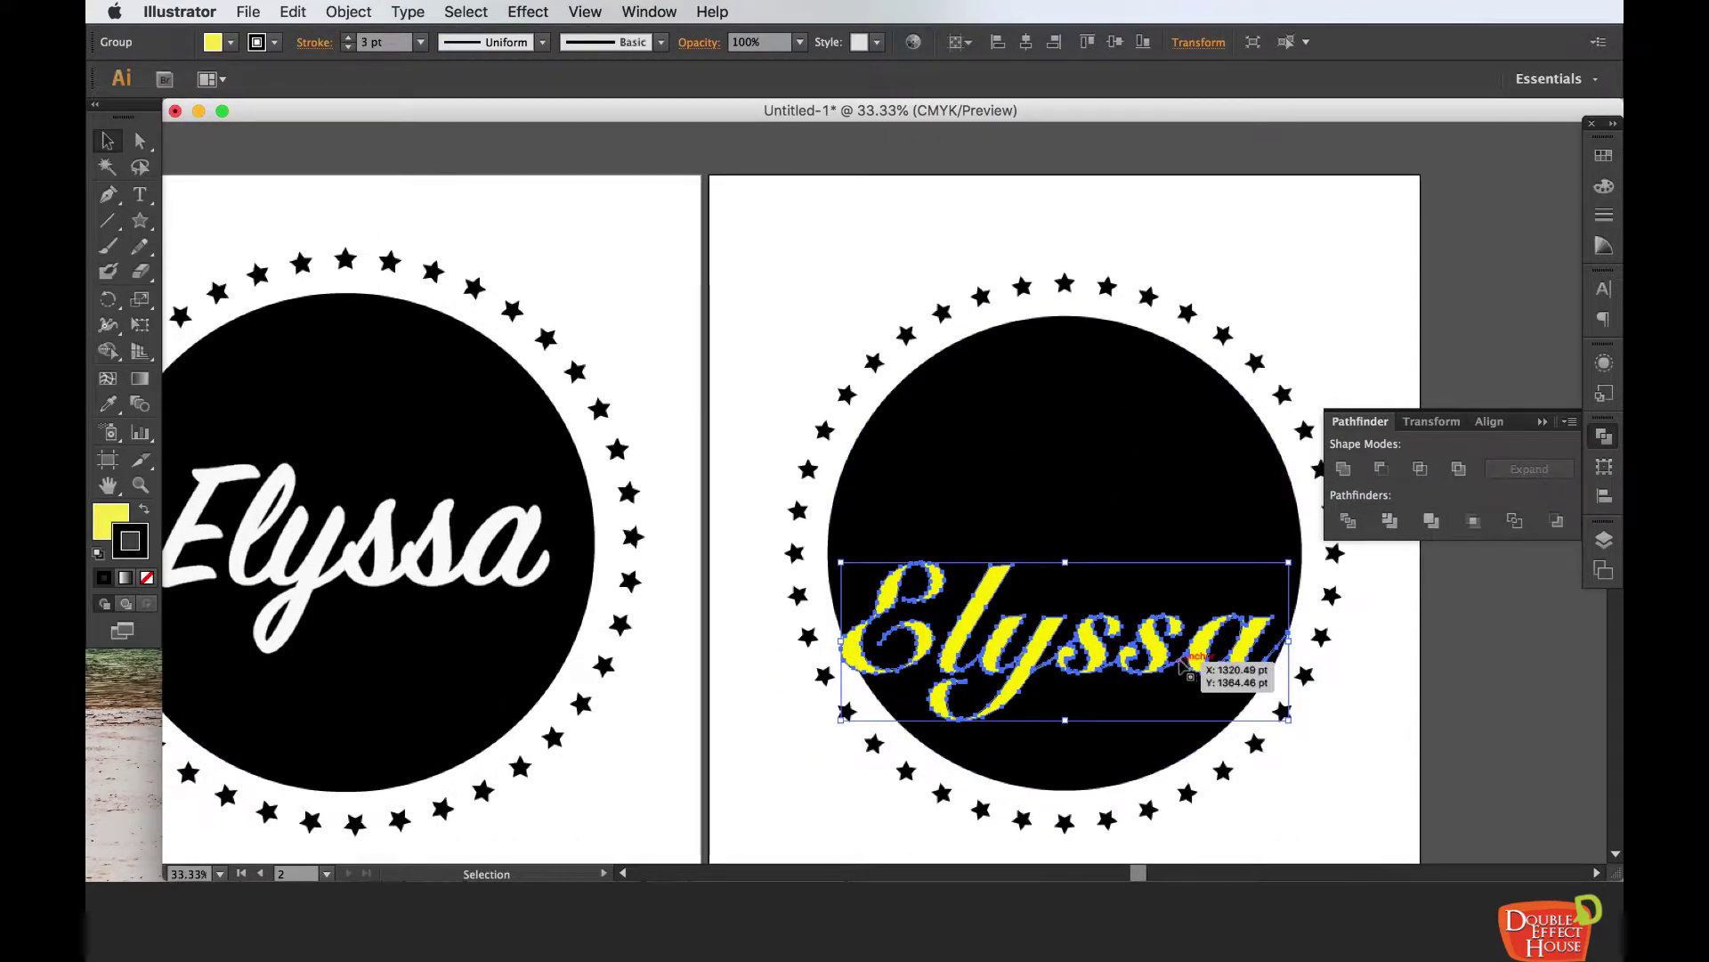
drag(1147, 651, 1158, 571)
click(1358, 674)
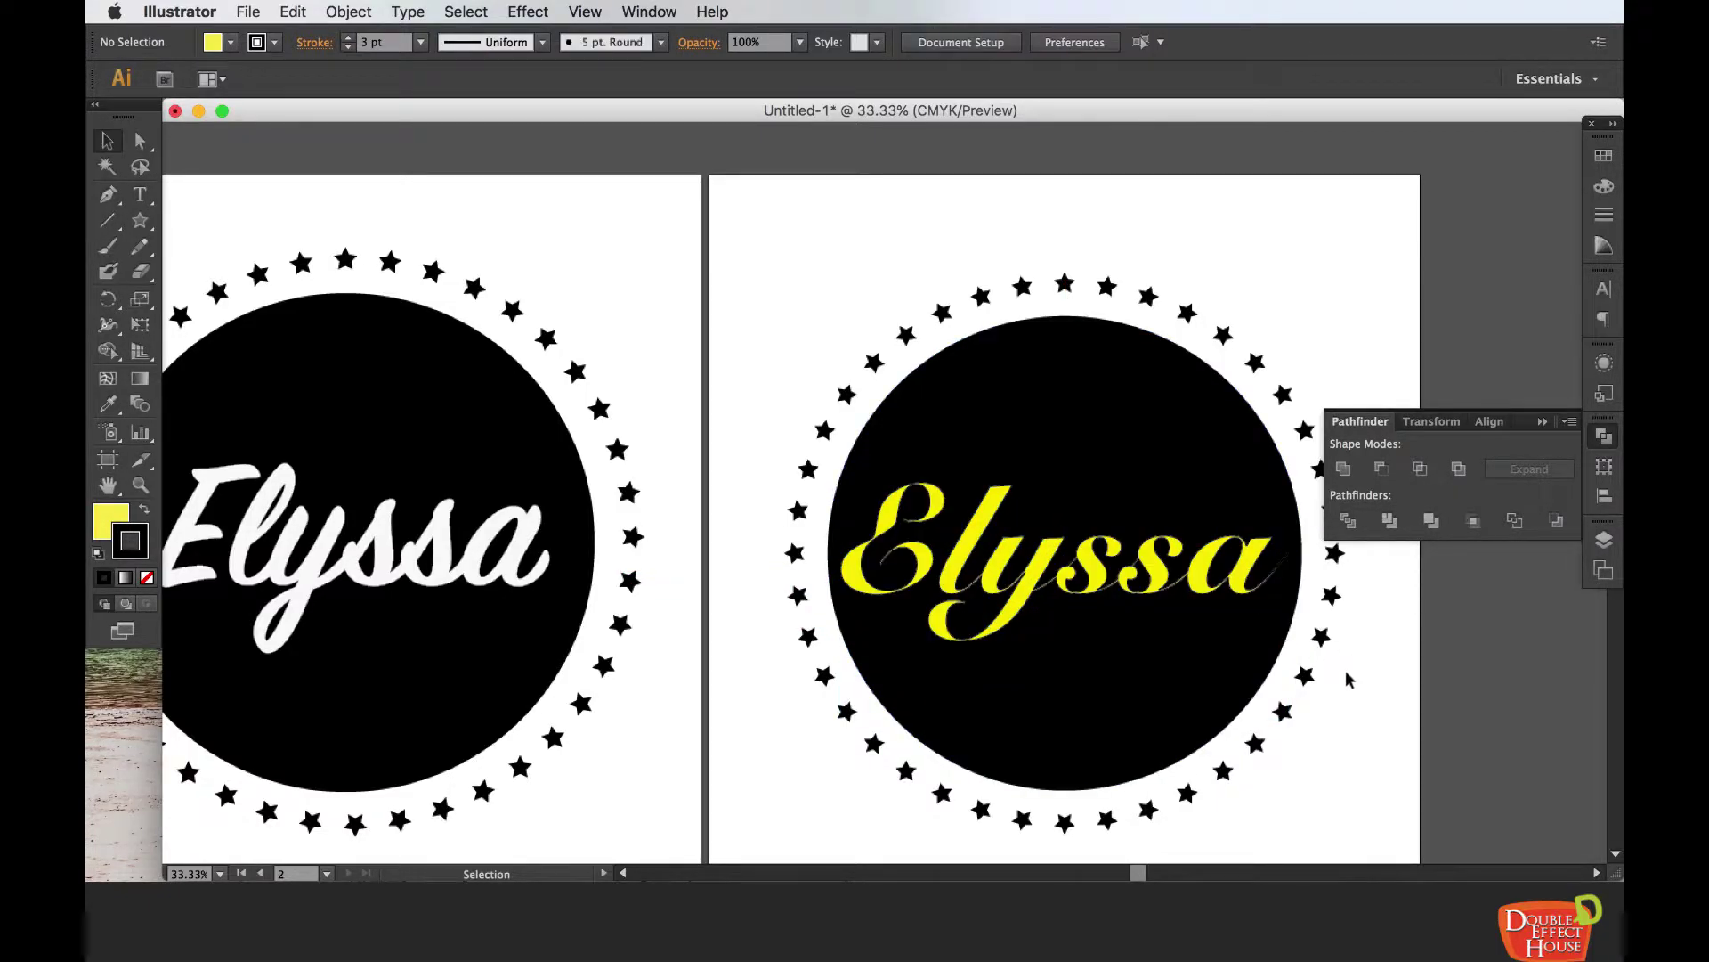
- Change the name's fill colour from yellow to white and deselect it
click(1166, 578)
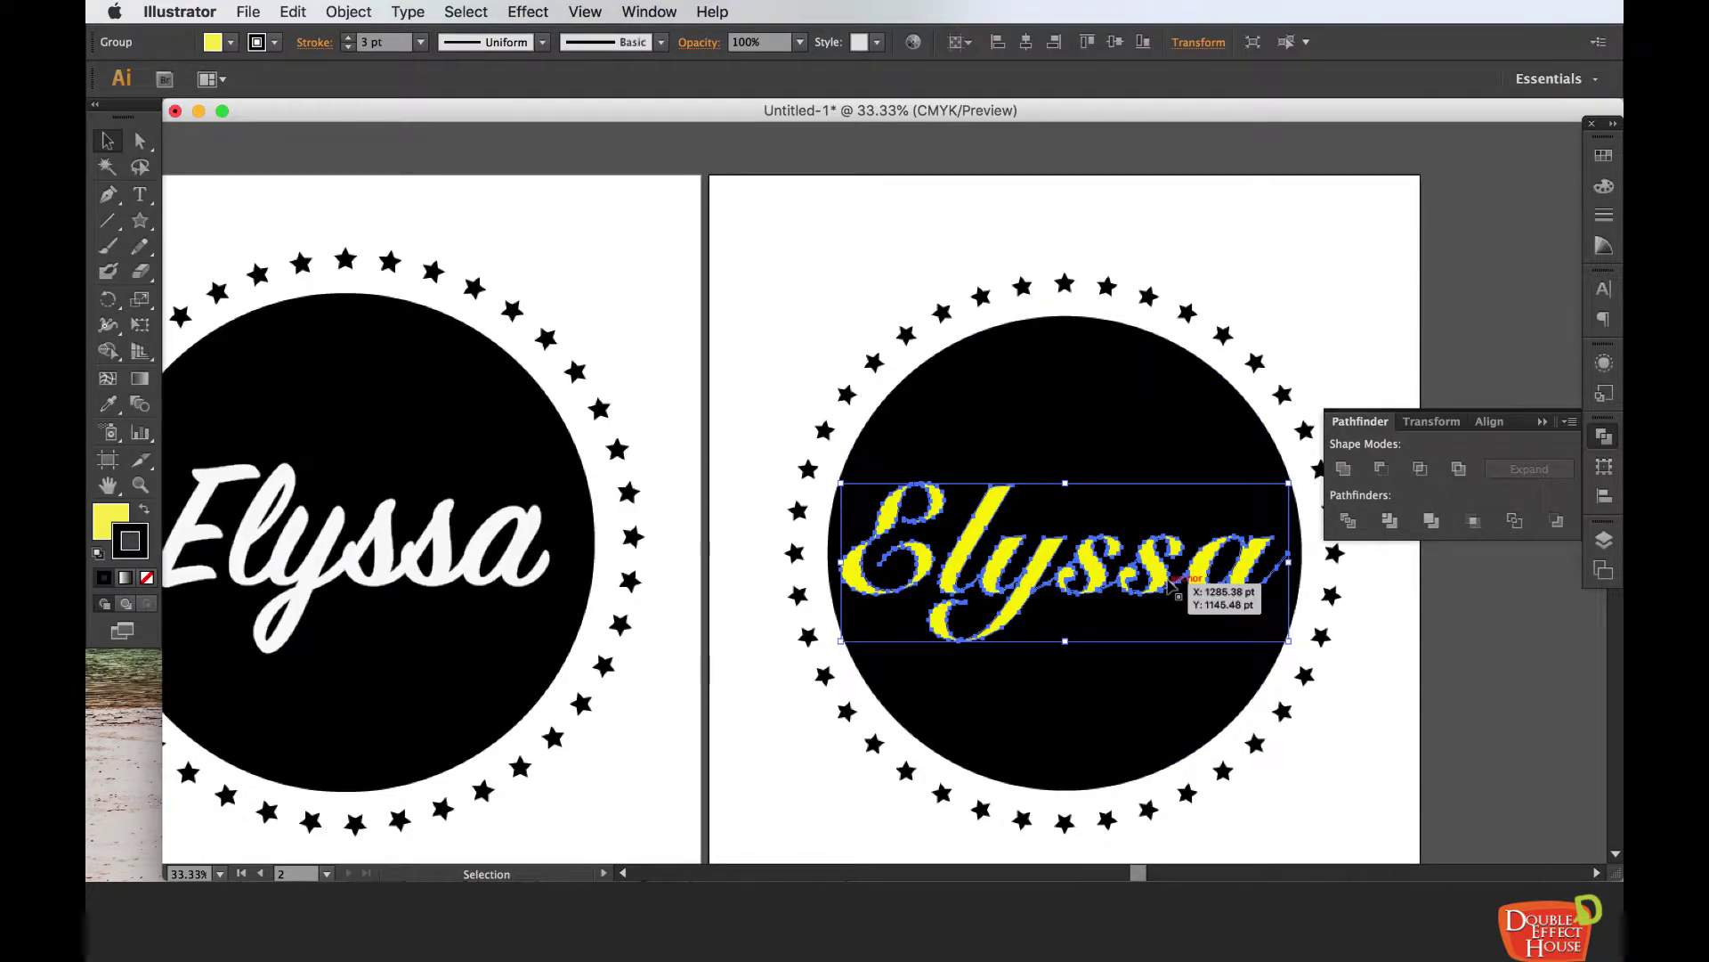
double_click(109, 523)
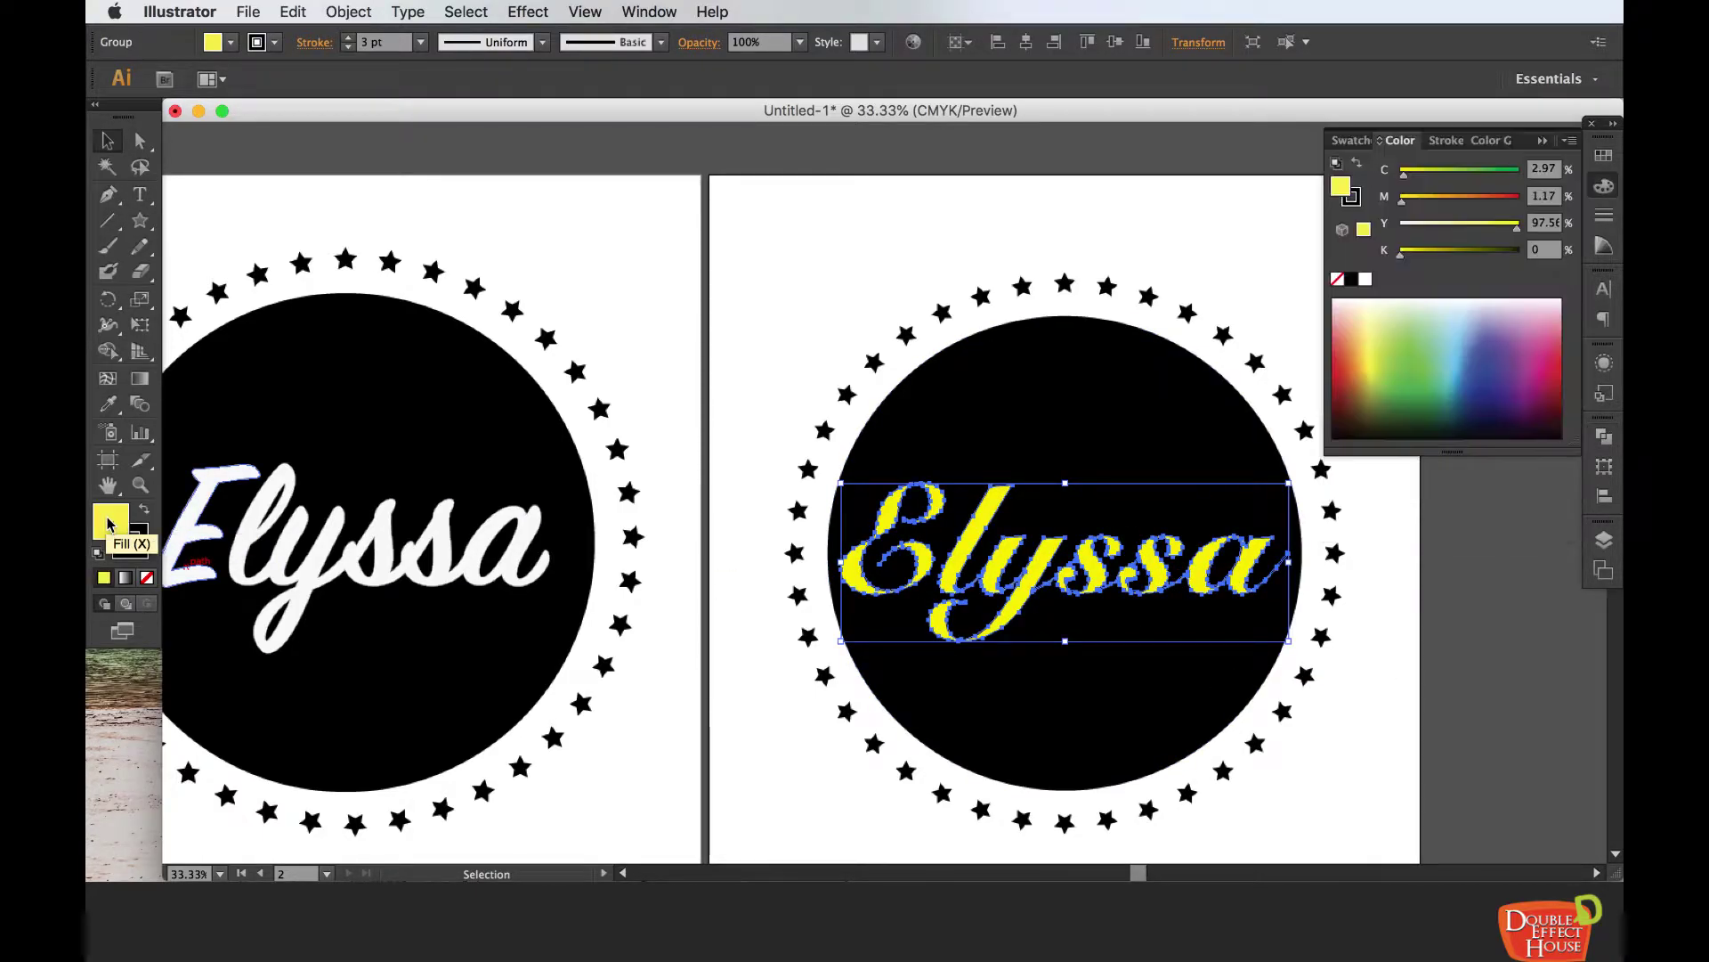
click(955, 331)
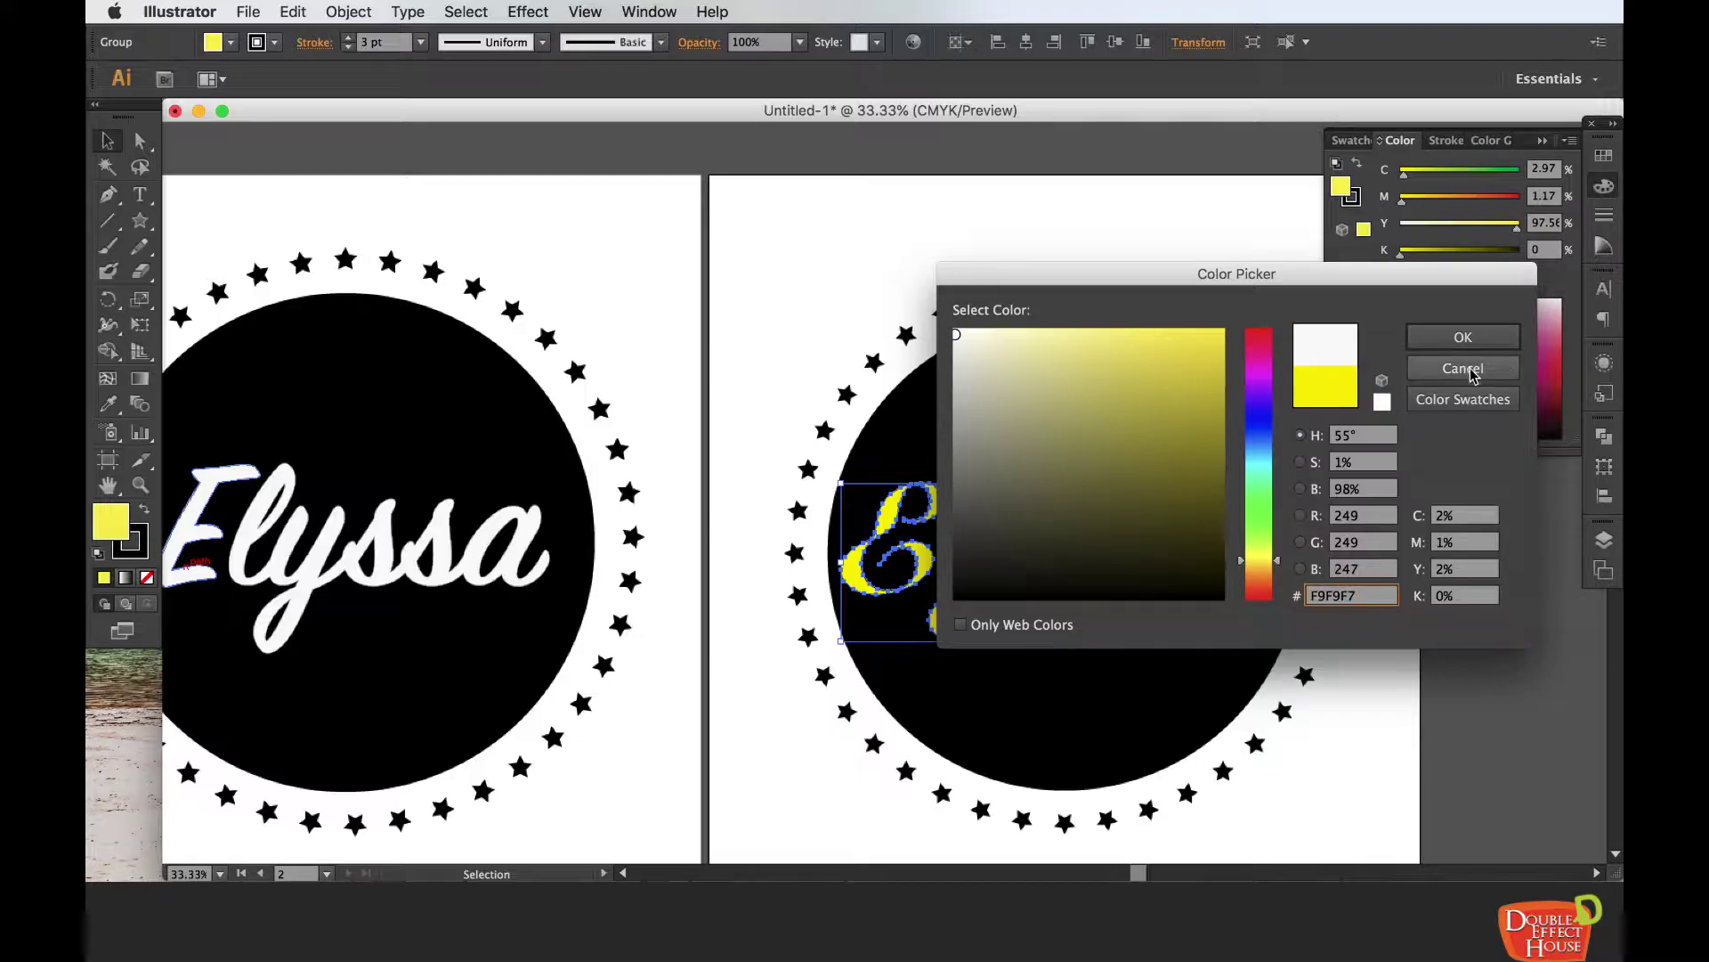
click(1461, 336)
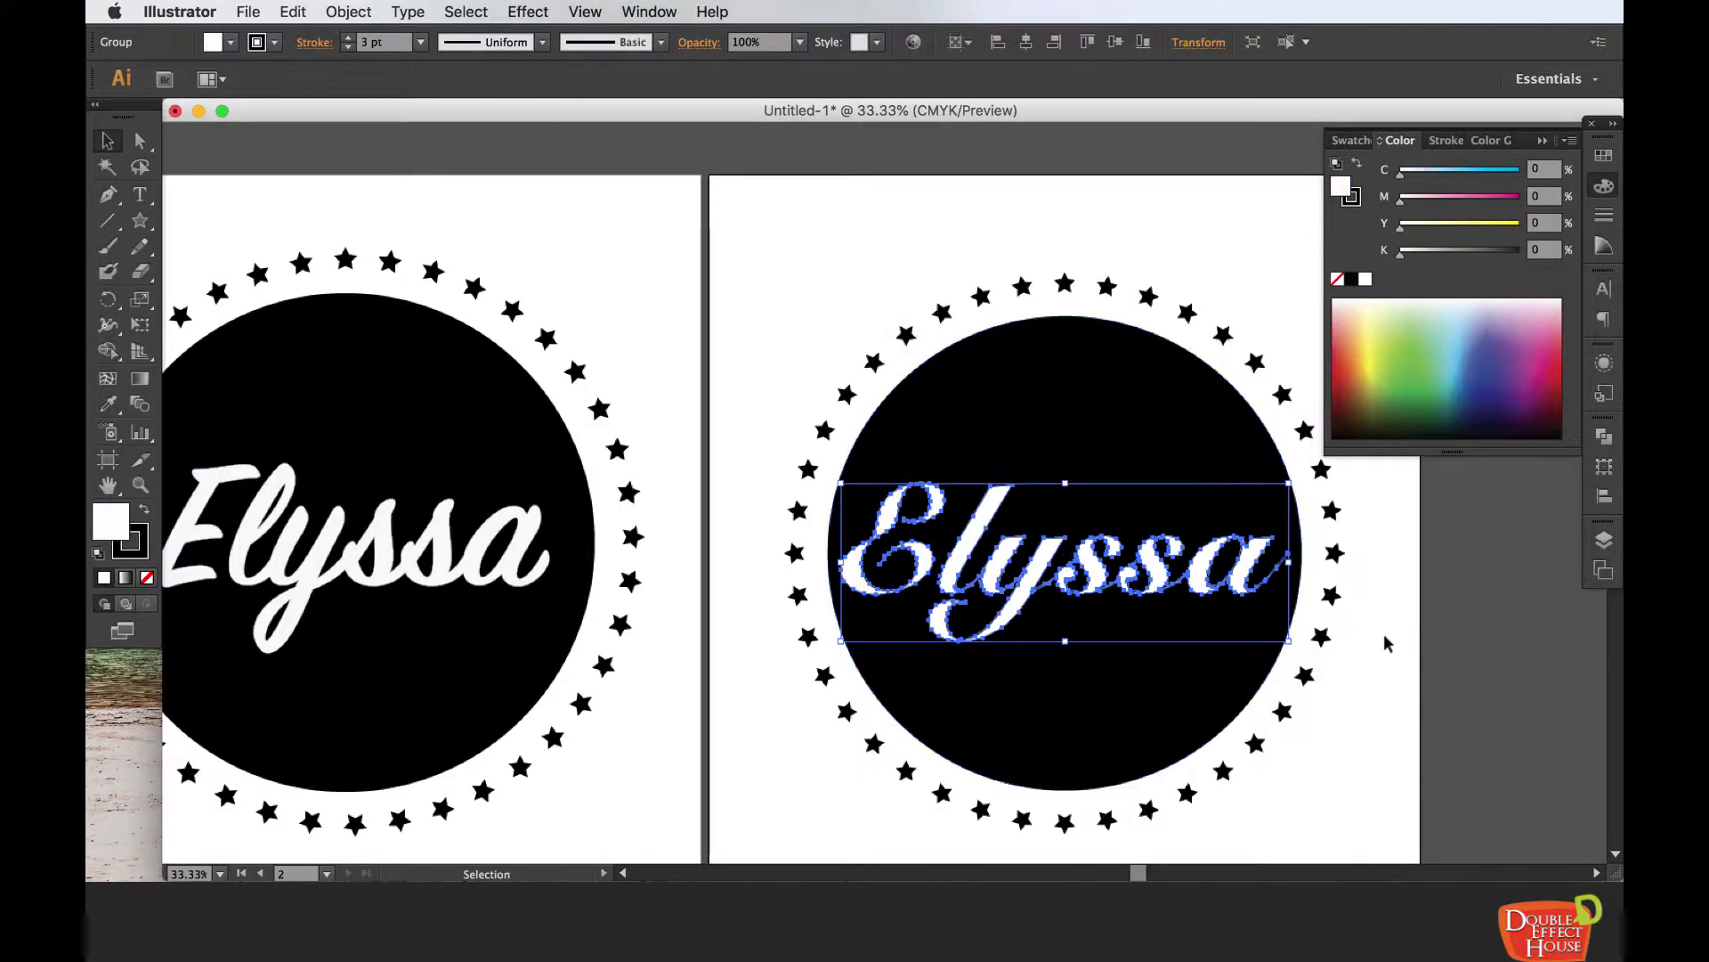
click(1220, 677)
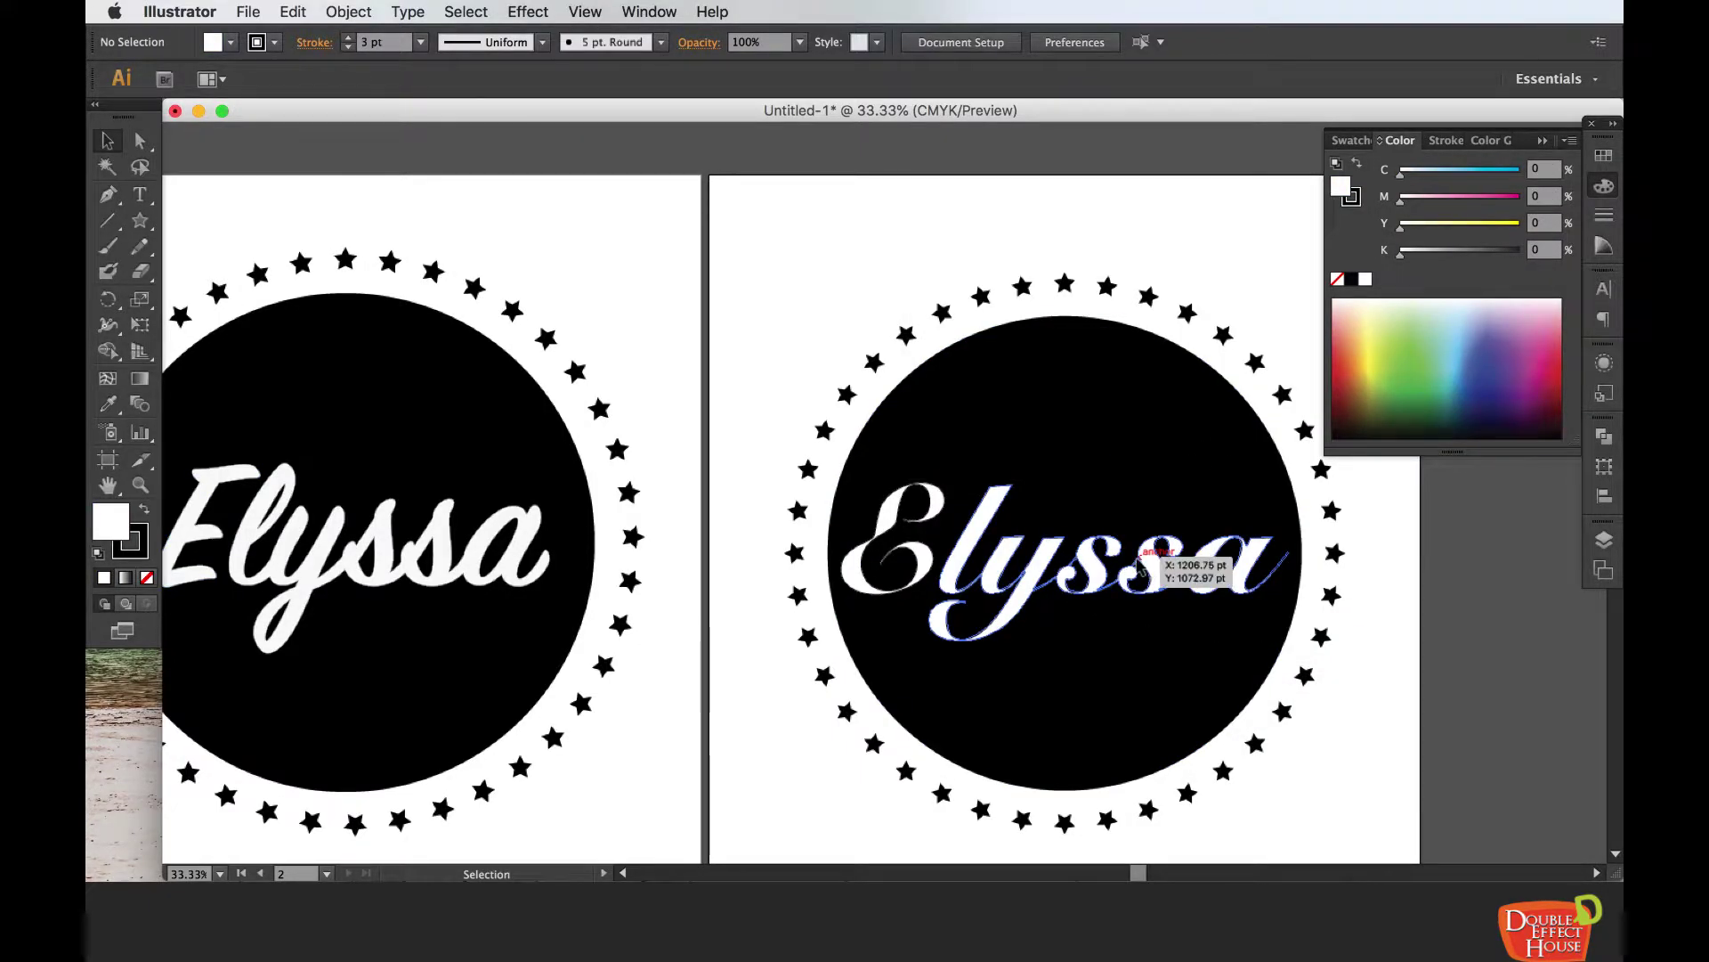
- Scale the name down proportionally so it fits inside the black circle with space at both ends
click(1193, 570)
key(a)
key(super+t)
key(v)
drag(1282, 488, 1255, 506)
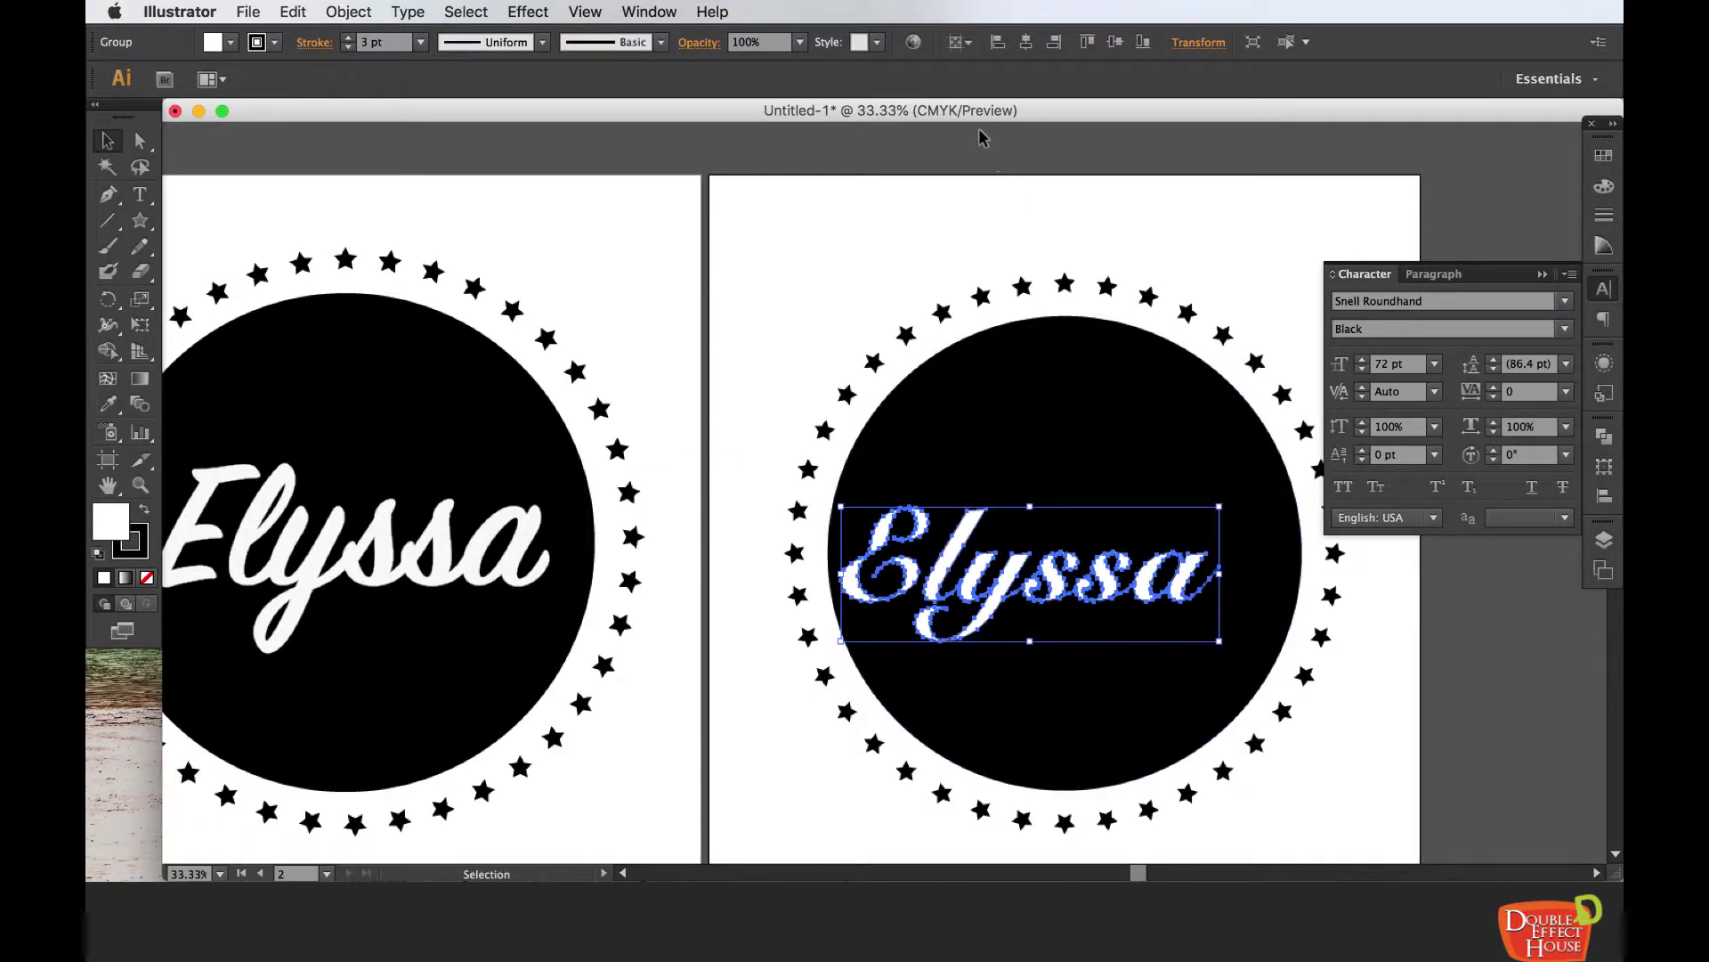
- Align the resized name to the artboard's horizontal and vertical centre
click(1419, 617)
click(1163, 593)
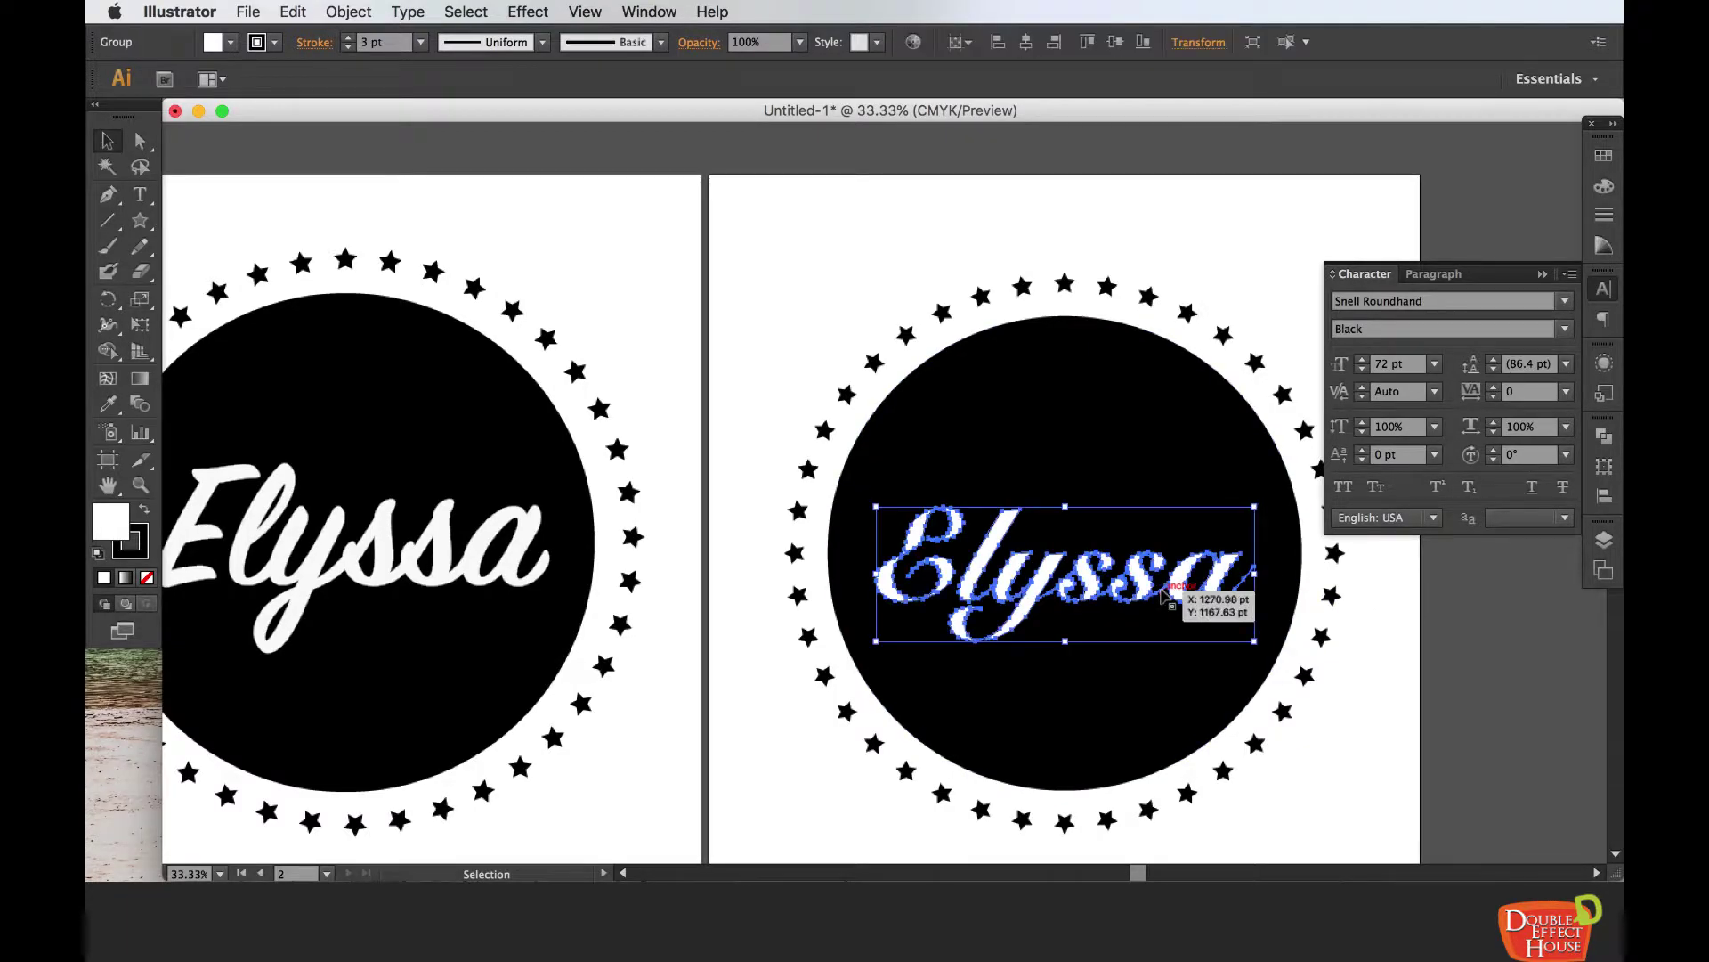
click(1114, 42)
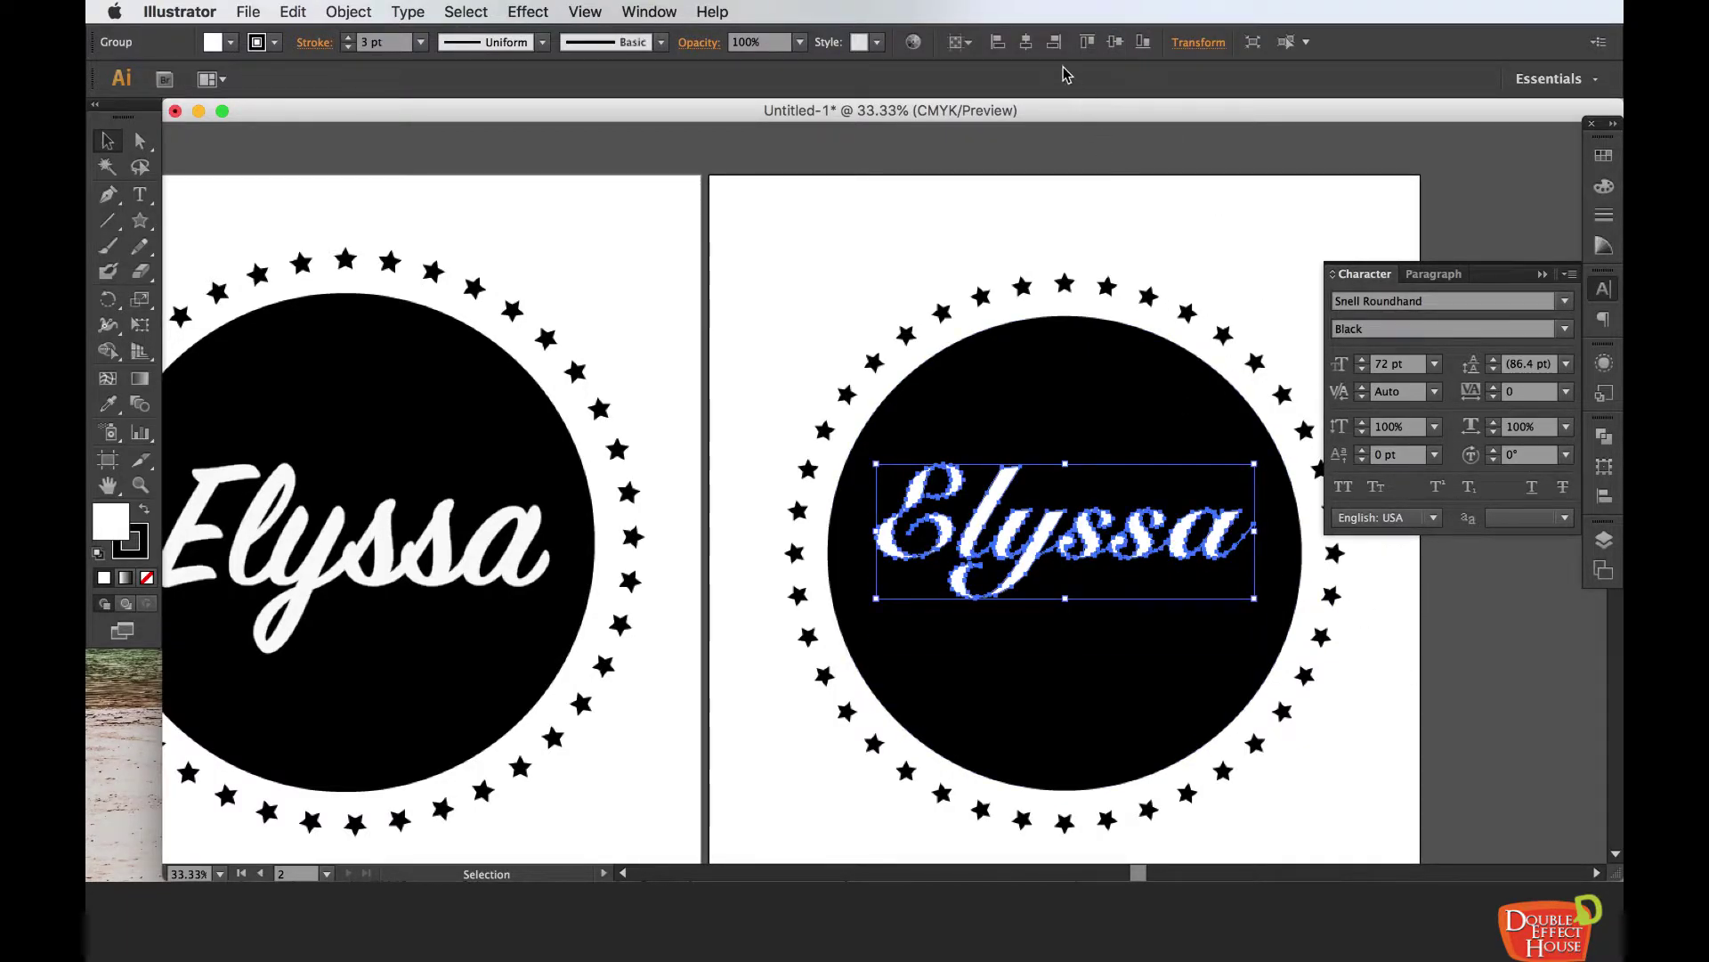
- Move the white name slightly down inside the black circle and deselect it
click(1263, 221)
click(1015, 445)
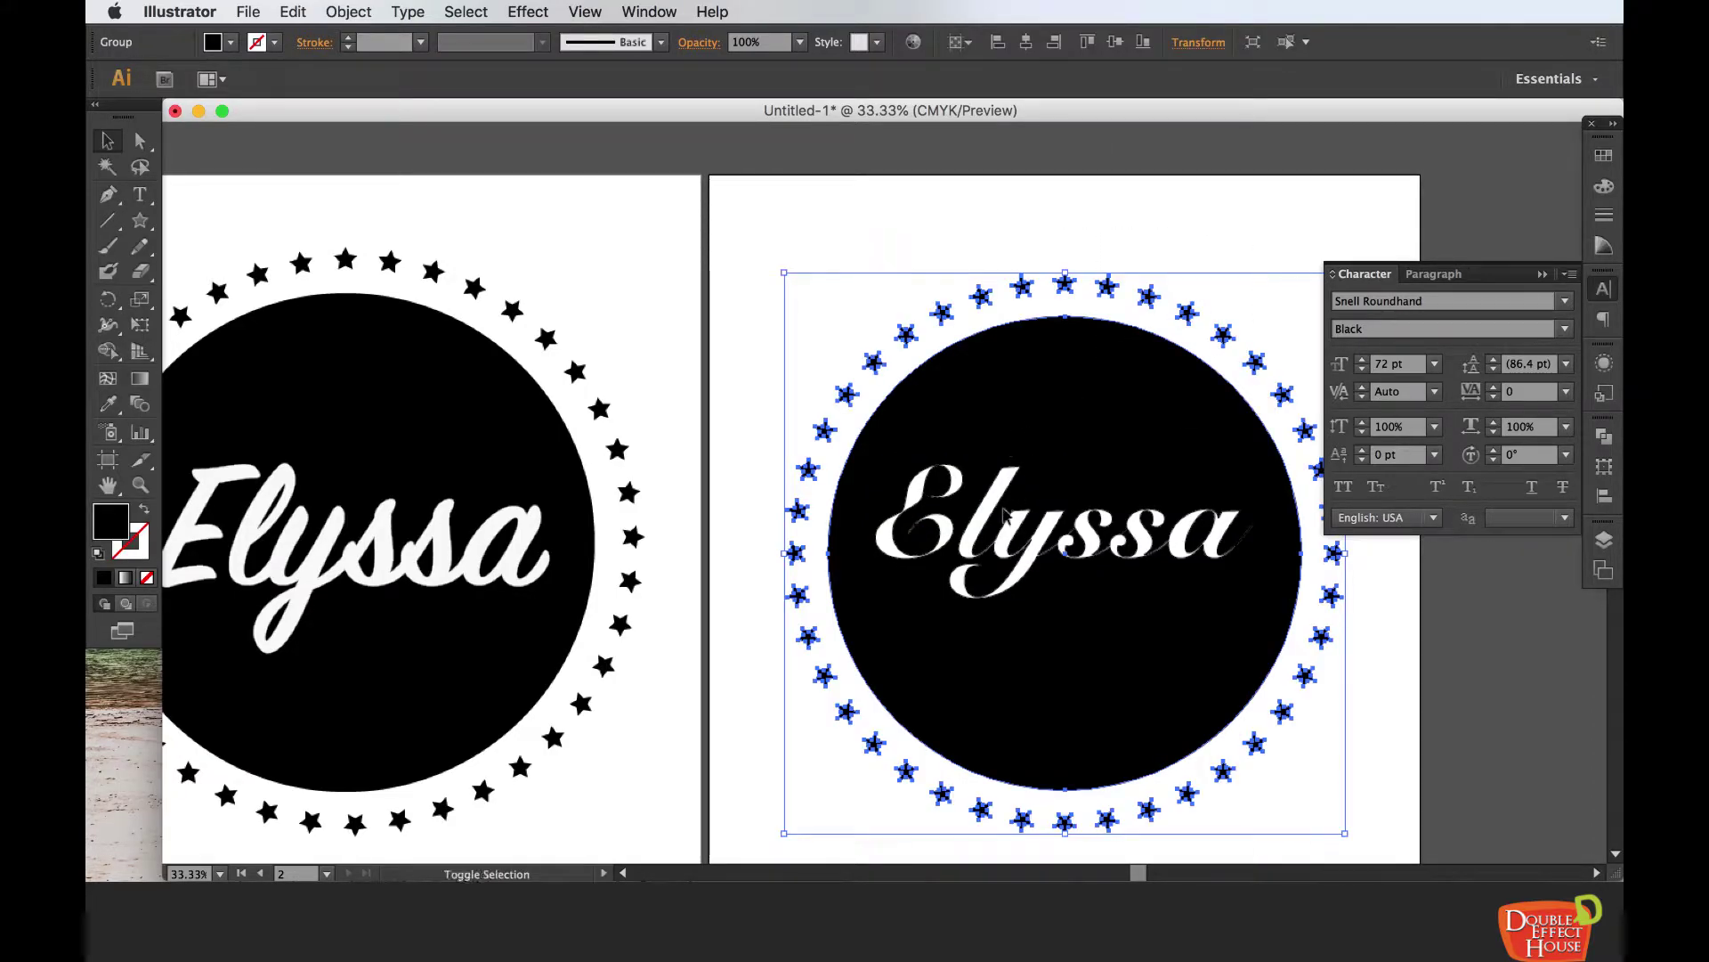
shift+click(1020, 499)
drag(1029, 544, 1029, 577)
drag(1031, 580, 1031, 583)
click(1485, 672)
key(space)
drag(1477, 686, 1367, 635)
drag(1269, 710, 1416, 732)
- Shear the name around the lower-left edge of its first letter so the lettering slants upward to the right
click(1241, 533)
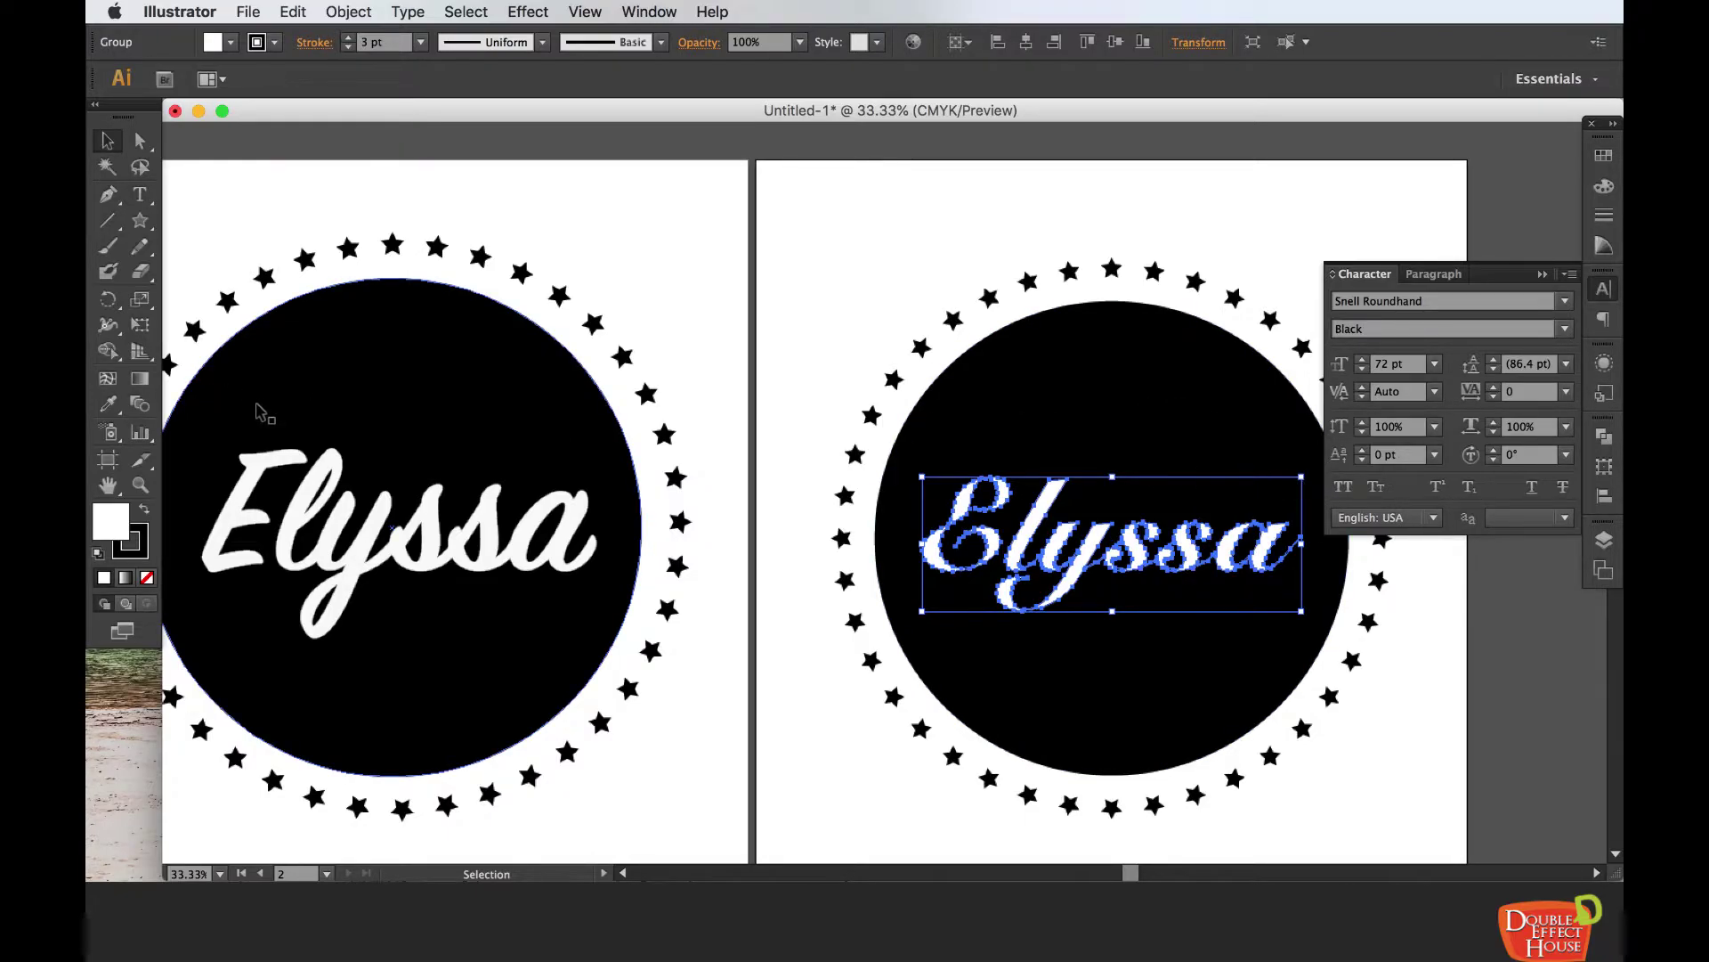
click(141, 306)
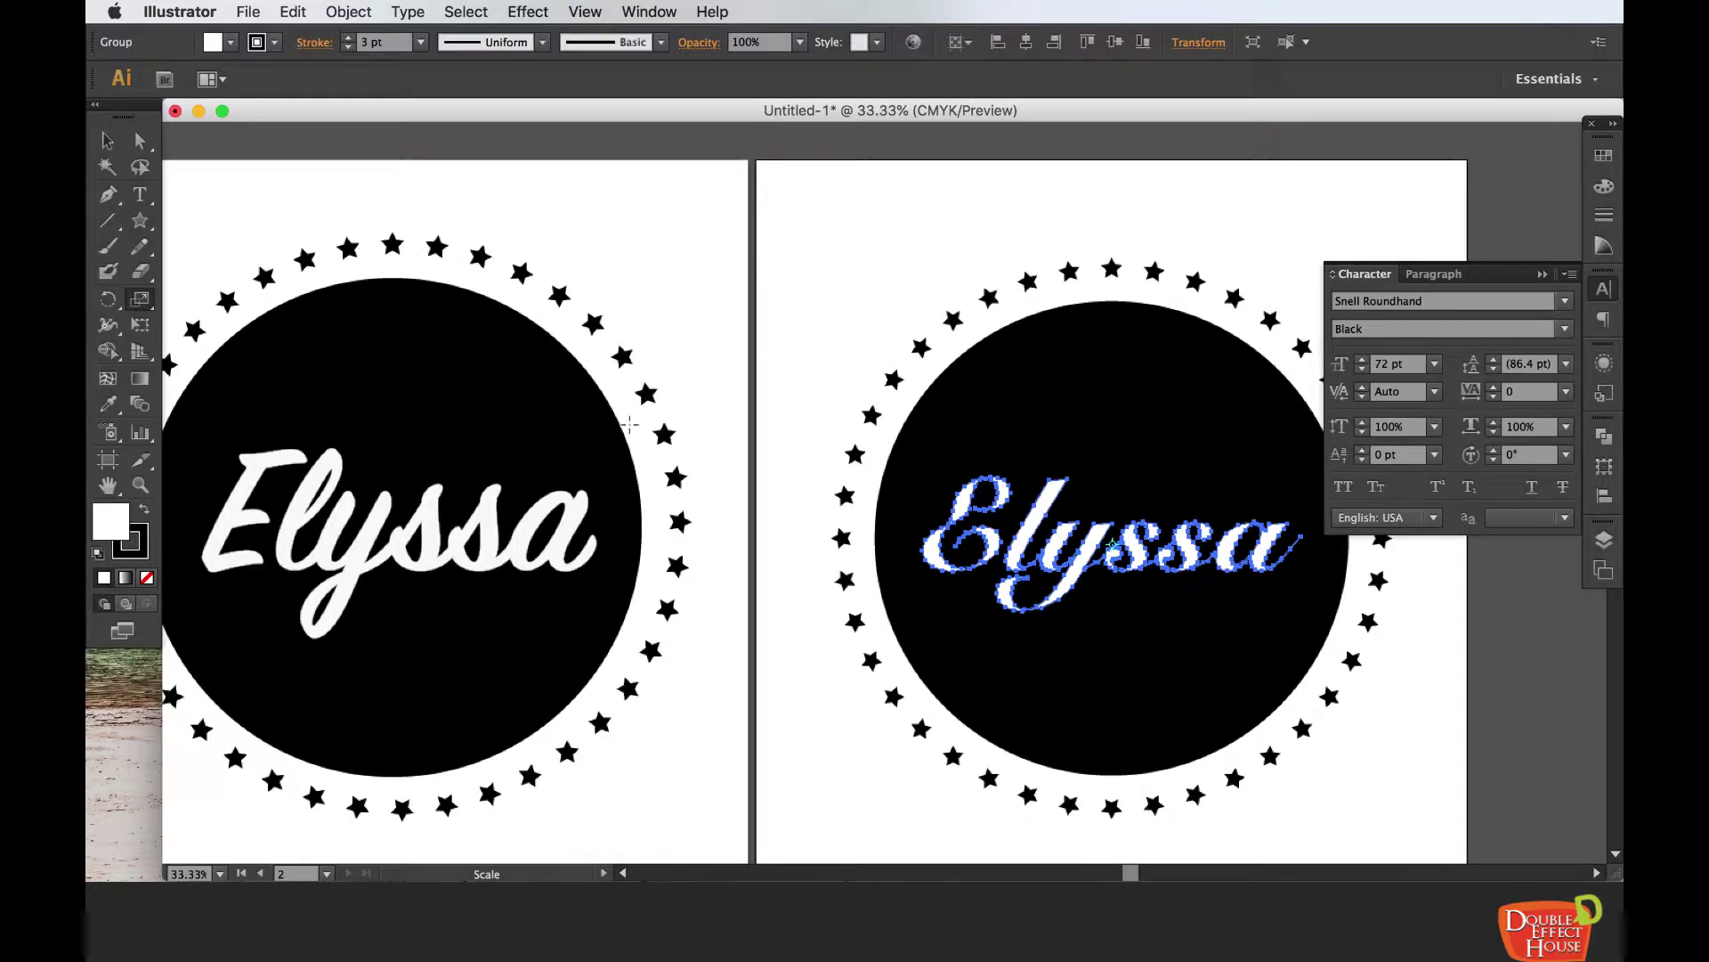
click(143, 302)
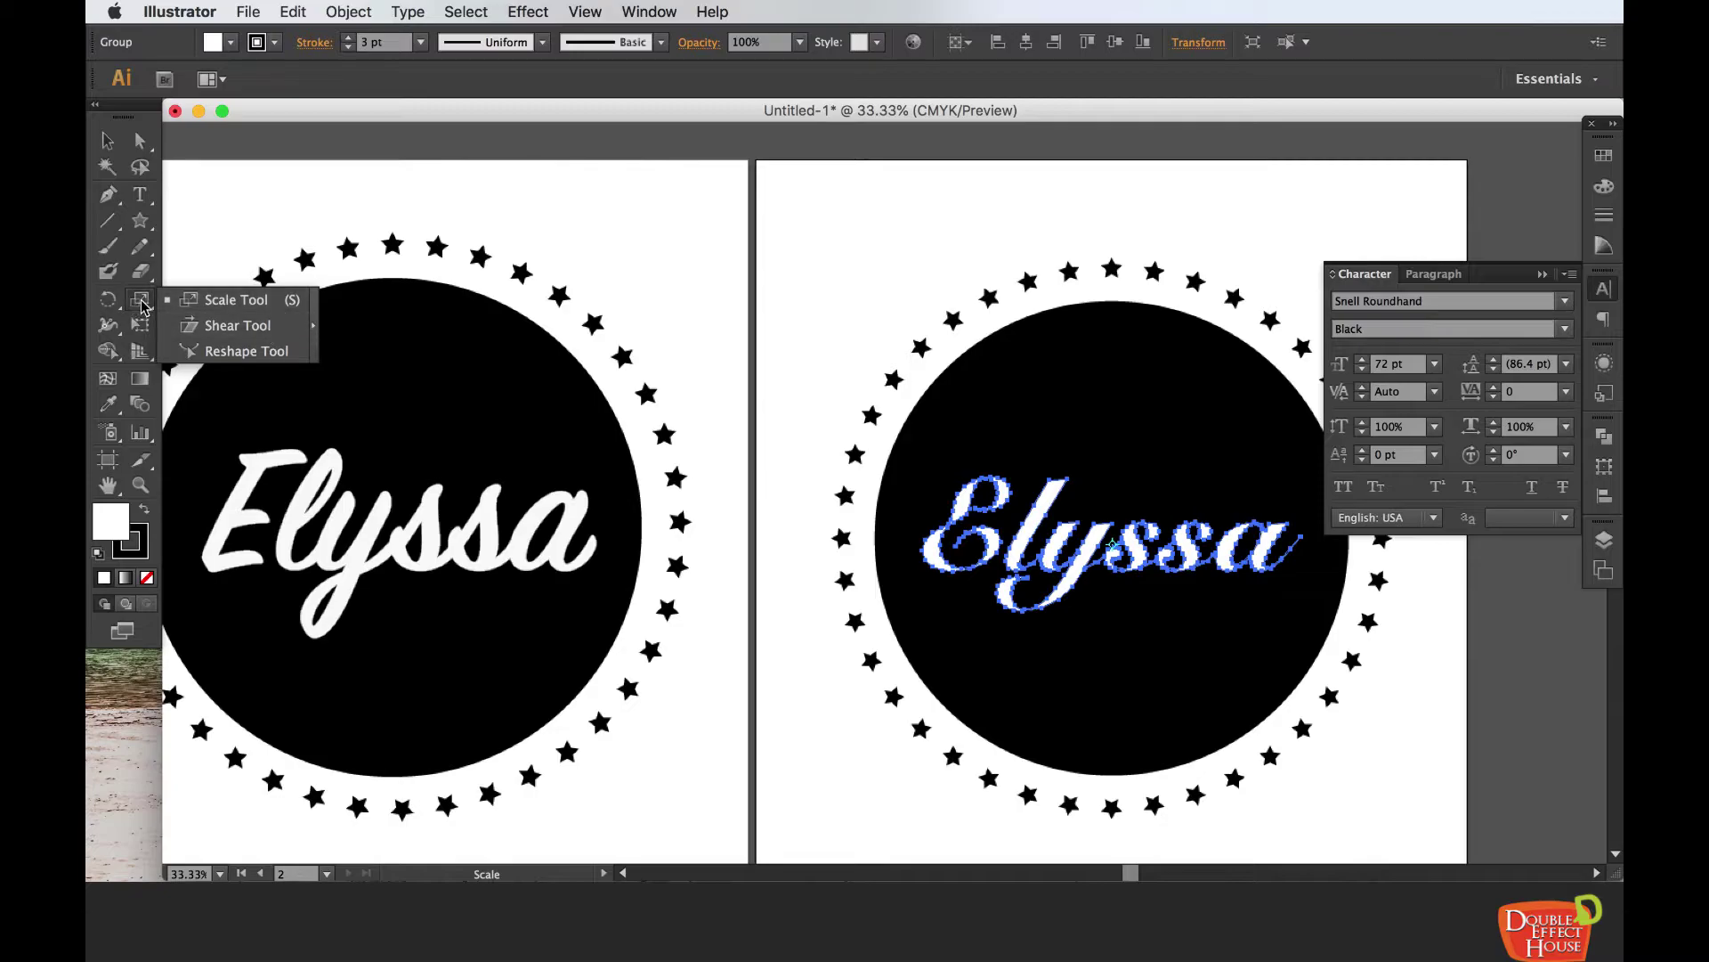
click(200, 328)
key(super+equal)
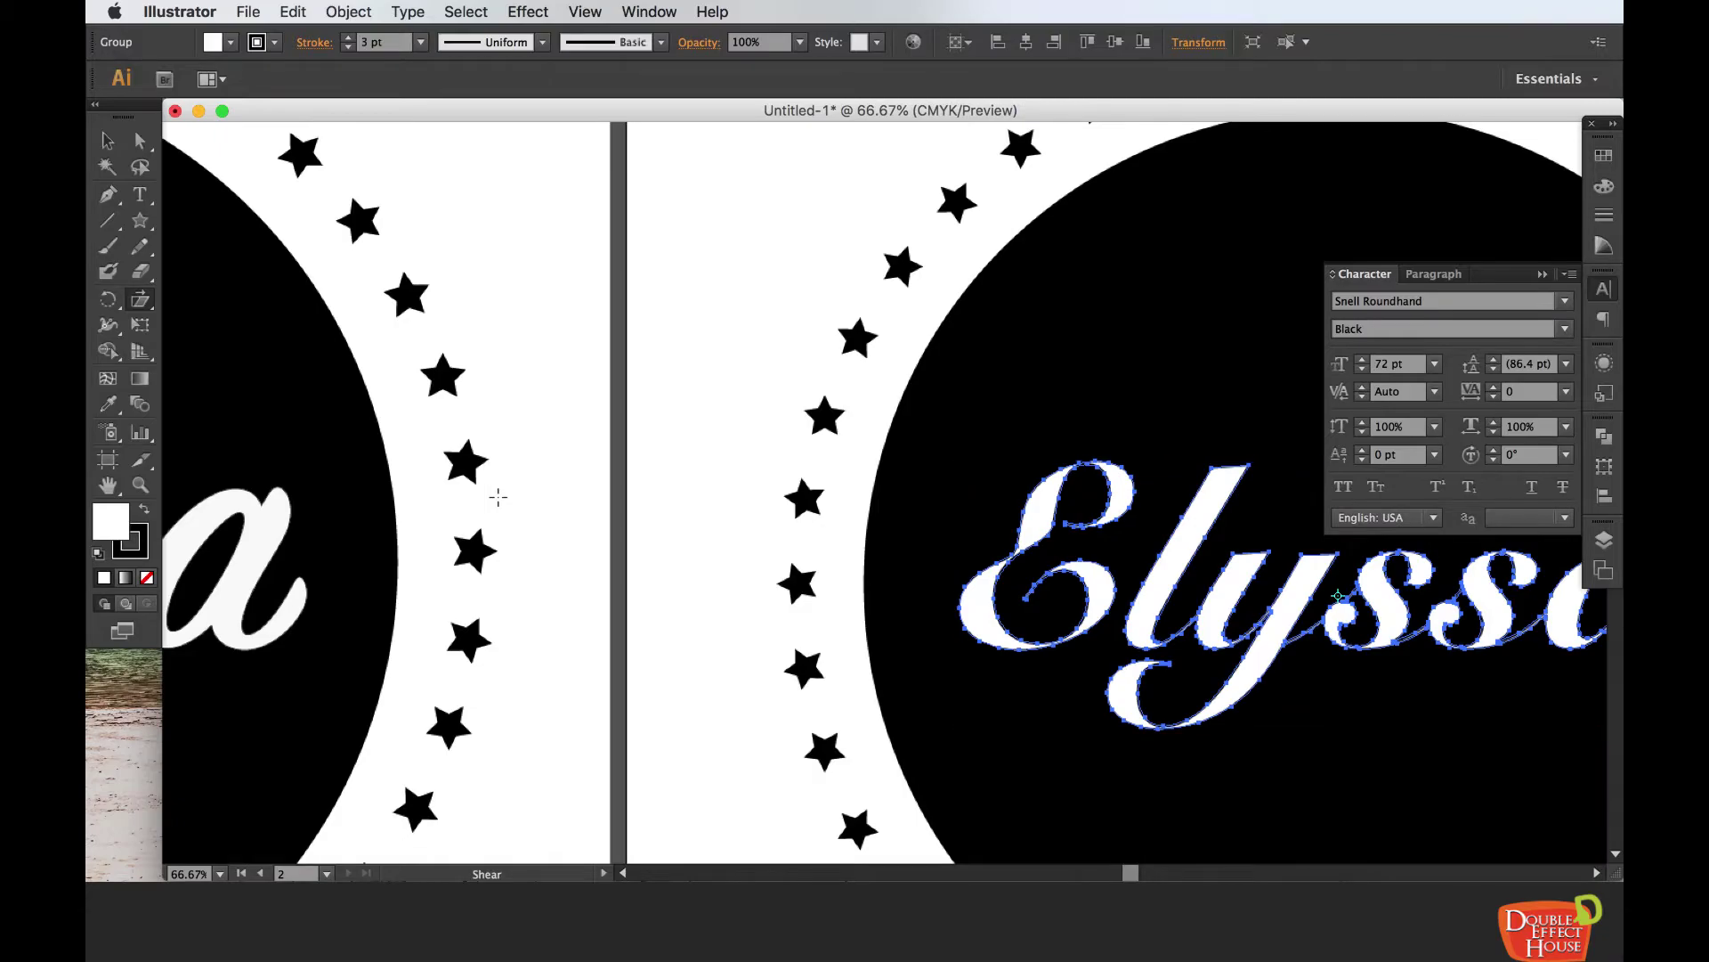
scroll(709, 599, right, 8)
scroll(599, 557, down, 3)
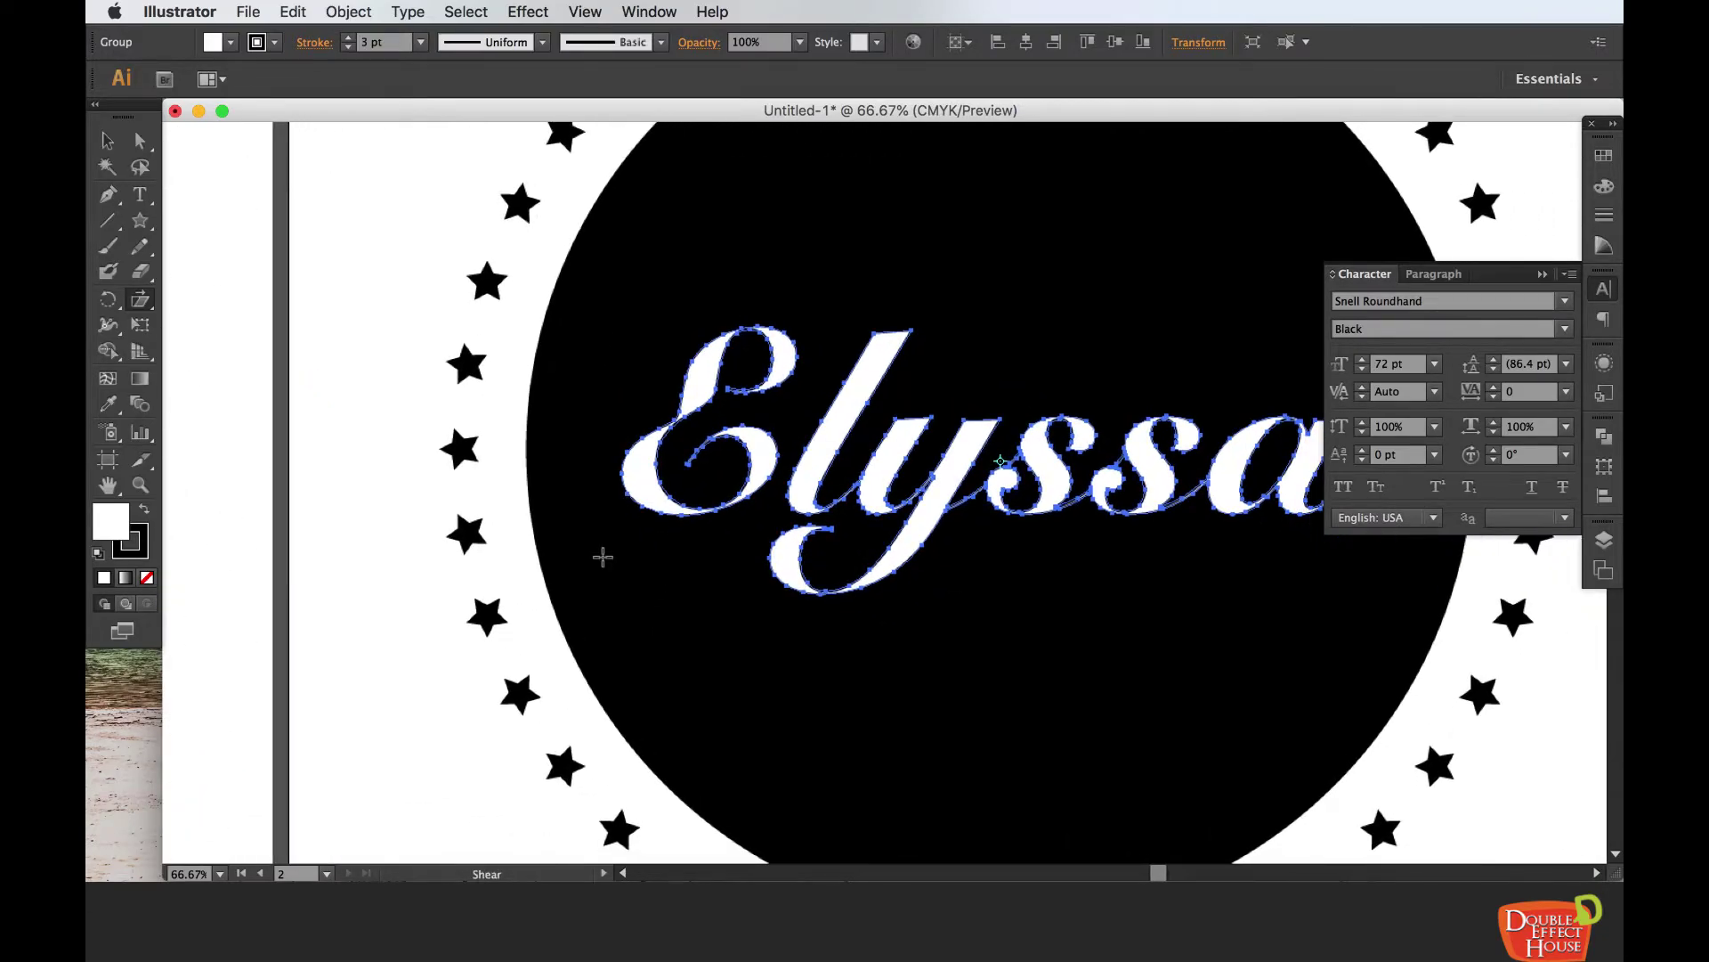
click(636, 504)
key(super+minus)
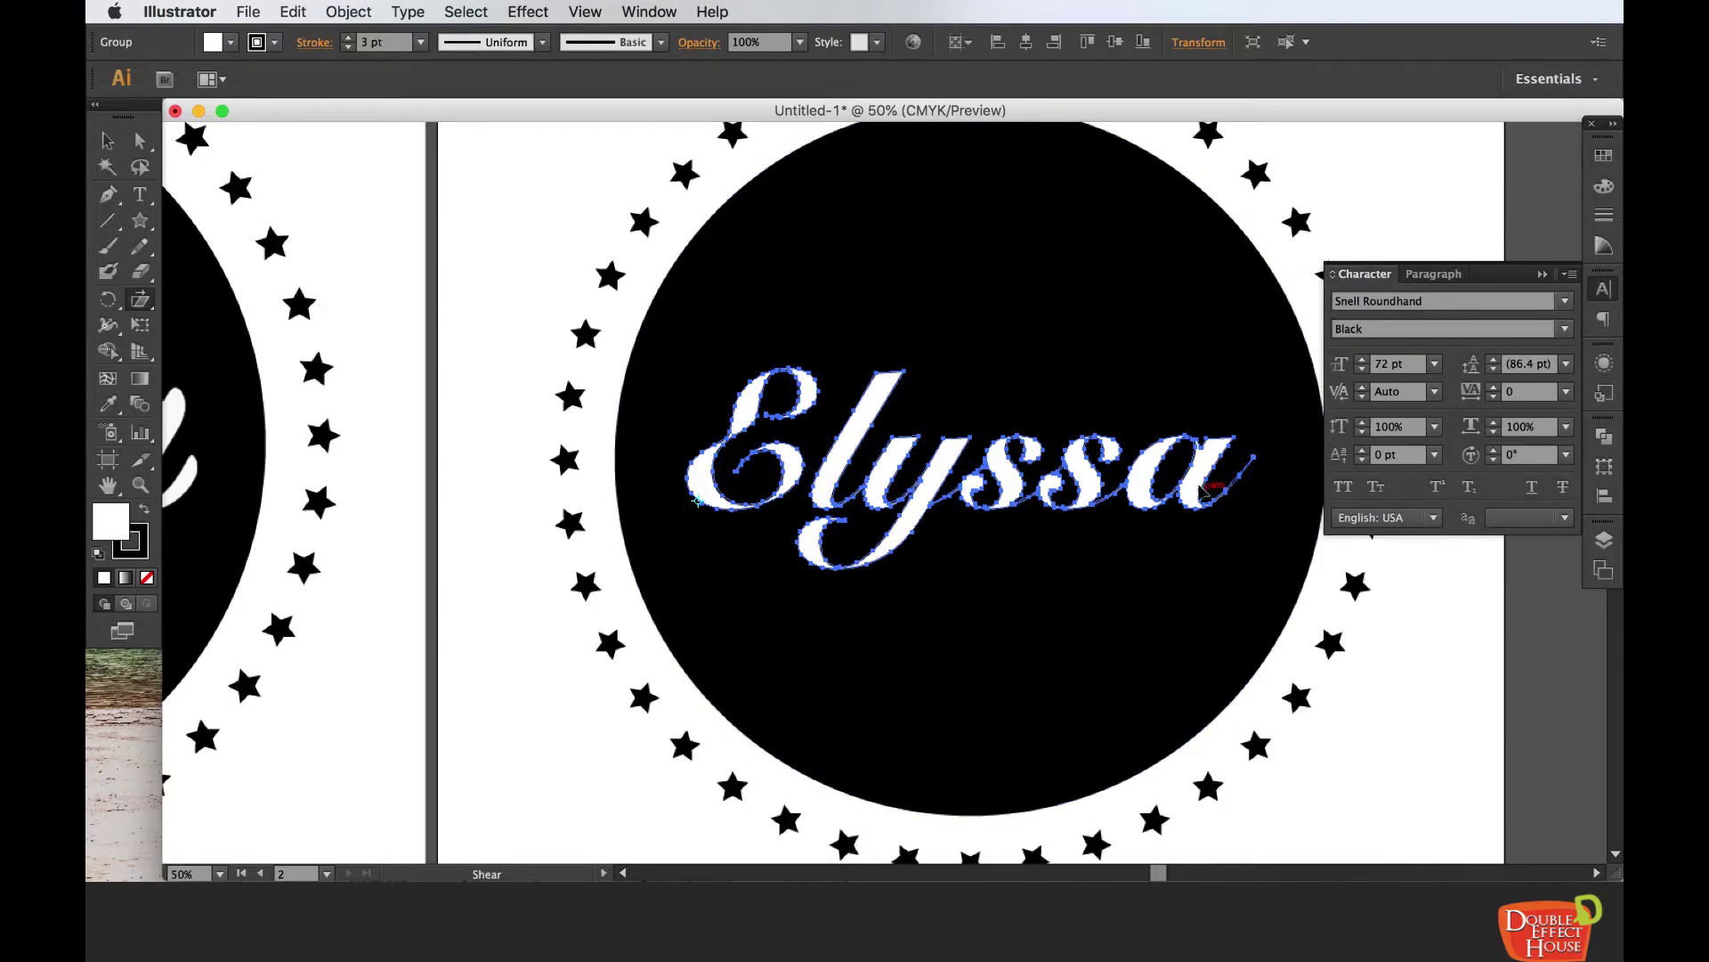
drag(1268, 384, 1293, 333)
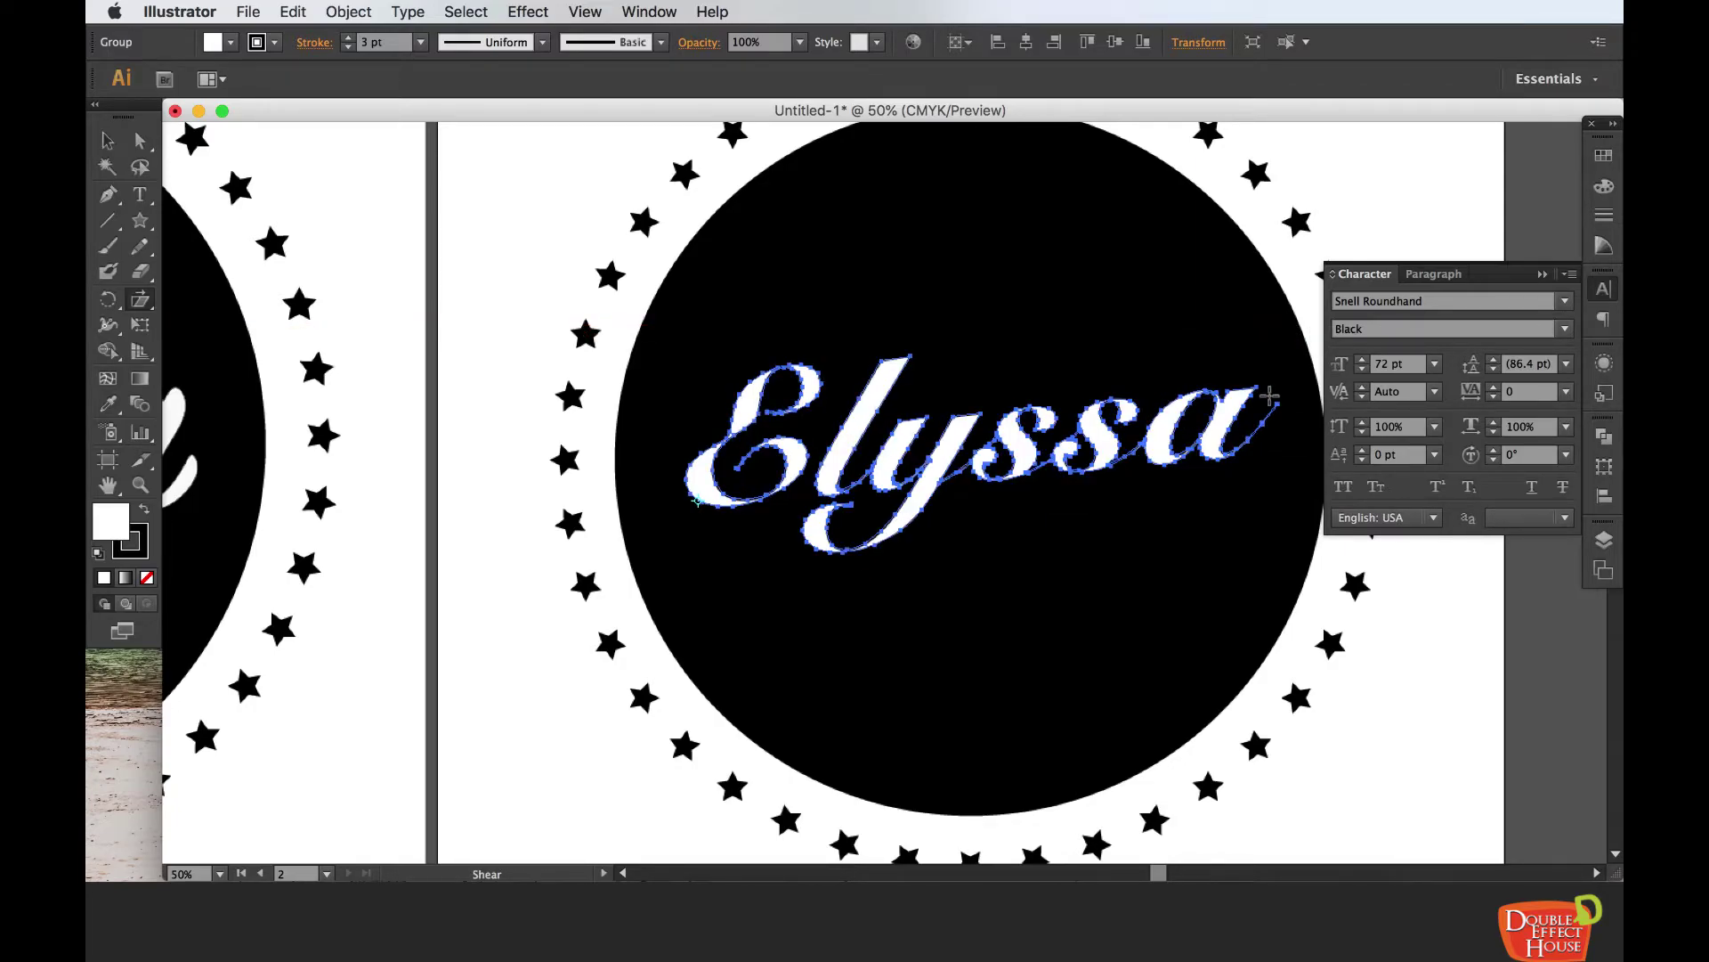
- Move the sheared name slightly down to the middle of the black circle and deselect it
click(107, 140)
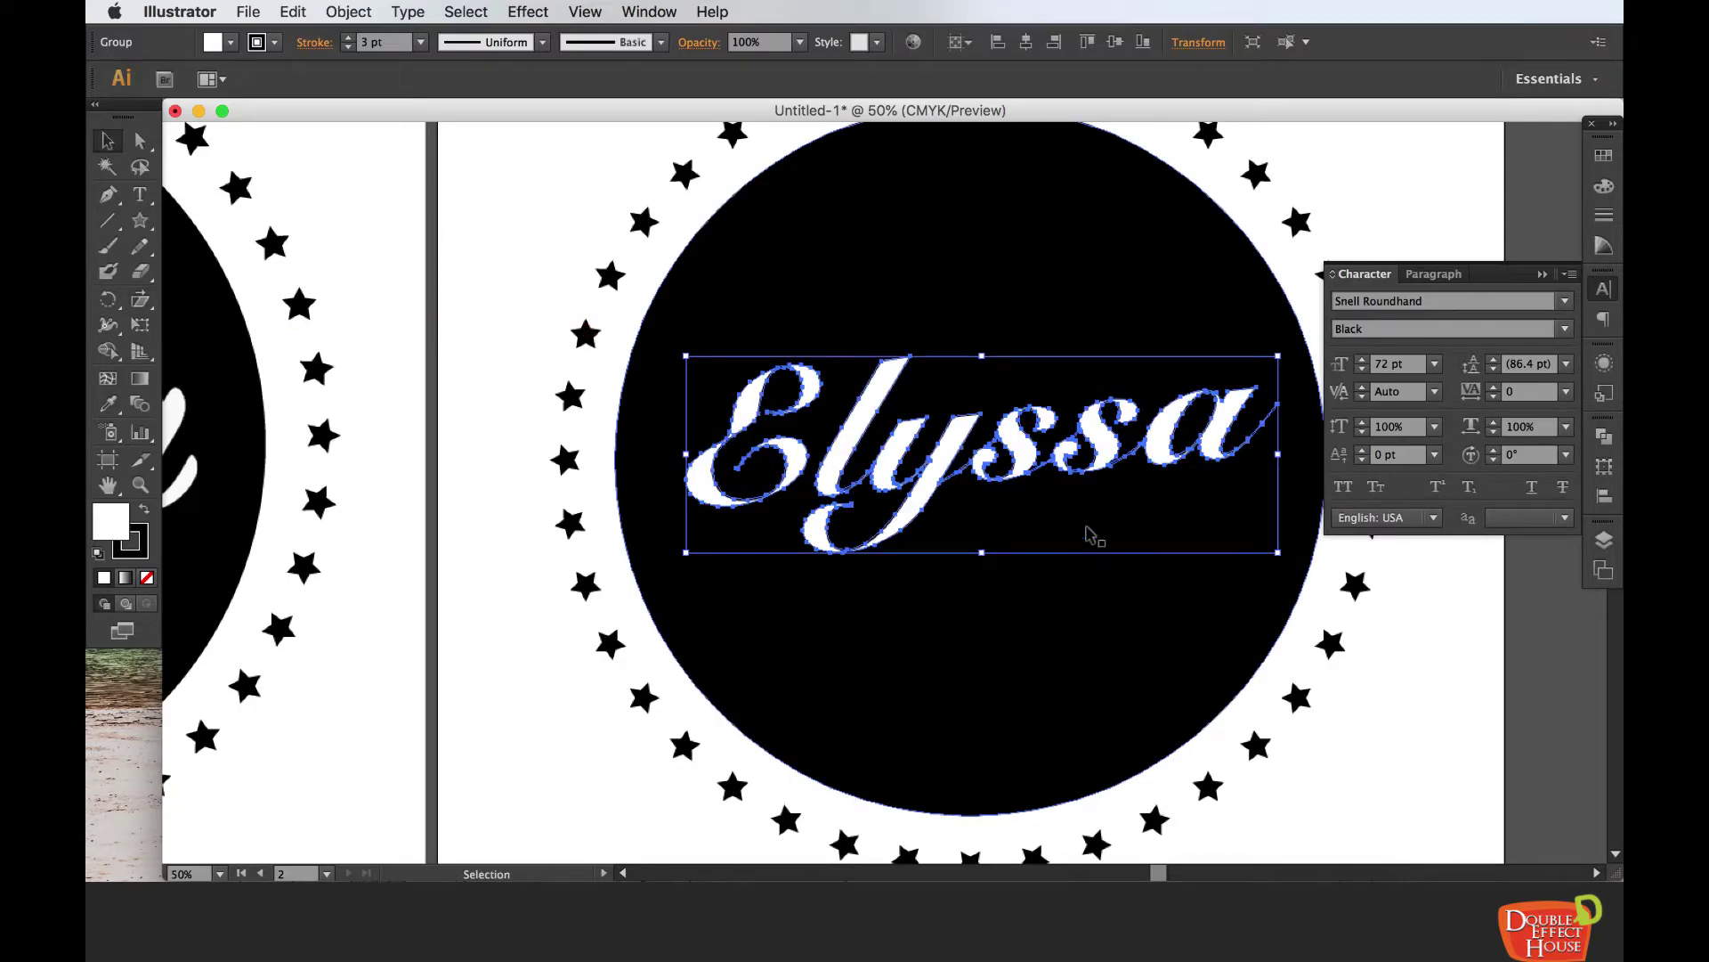
drag(1077, 436, 1145, 466)
click(1398, 716)
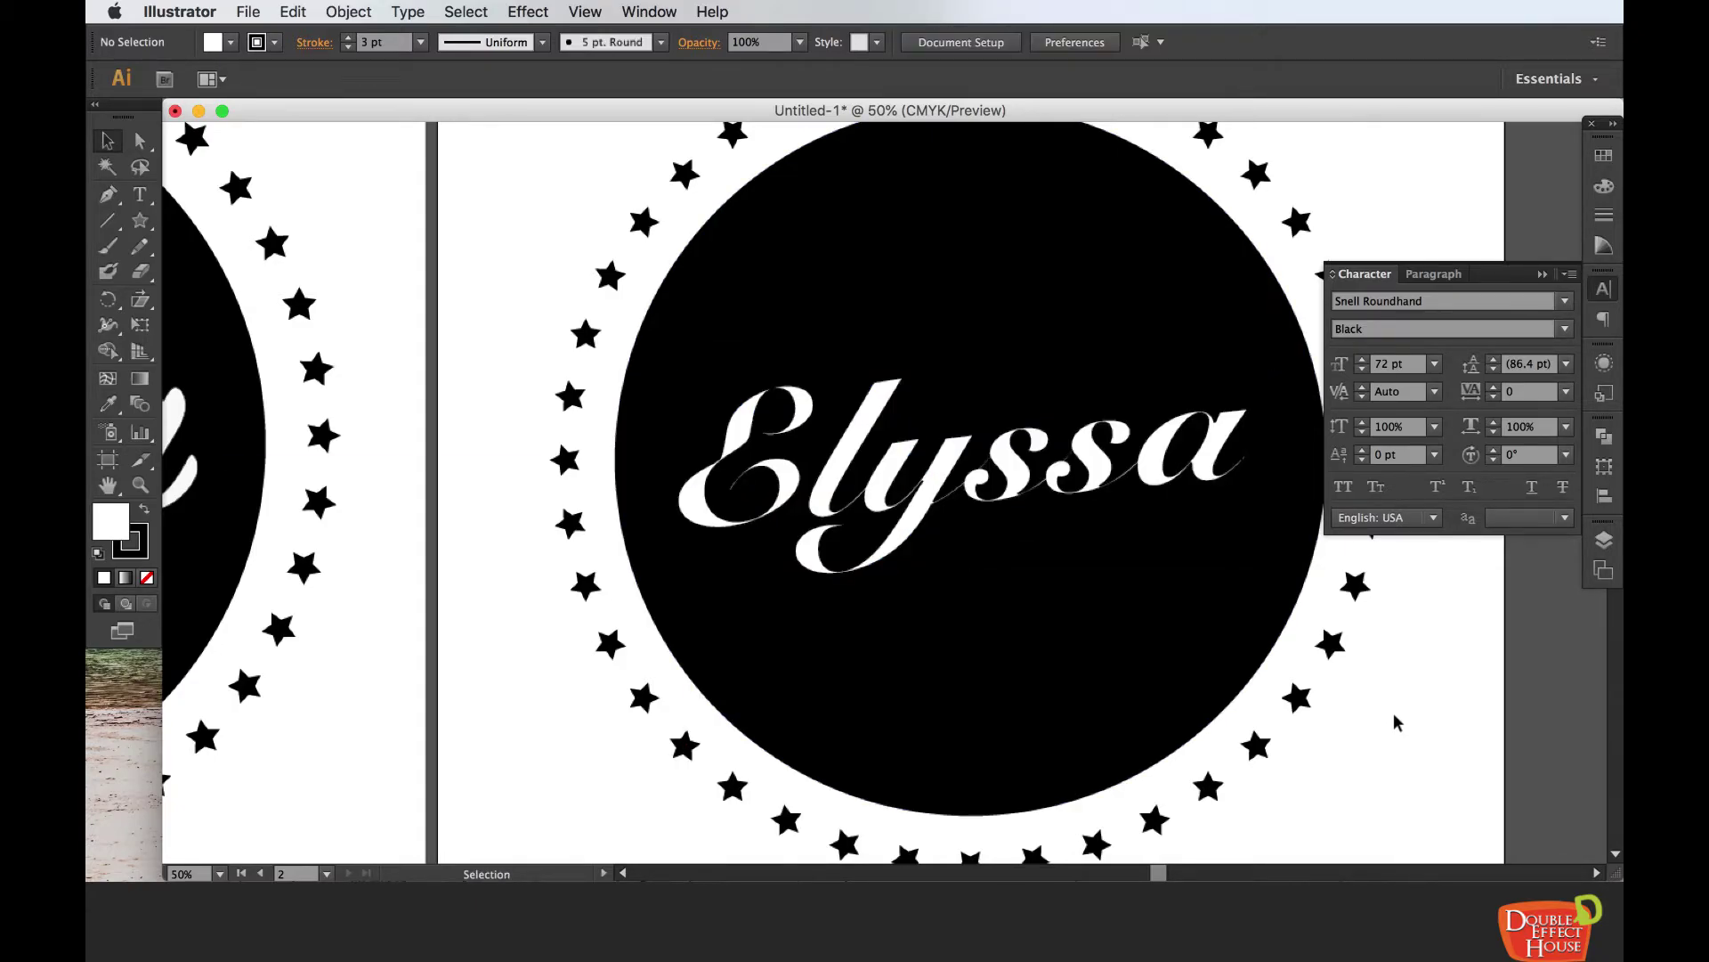
key(super+minus)
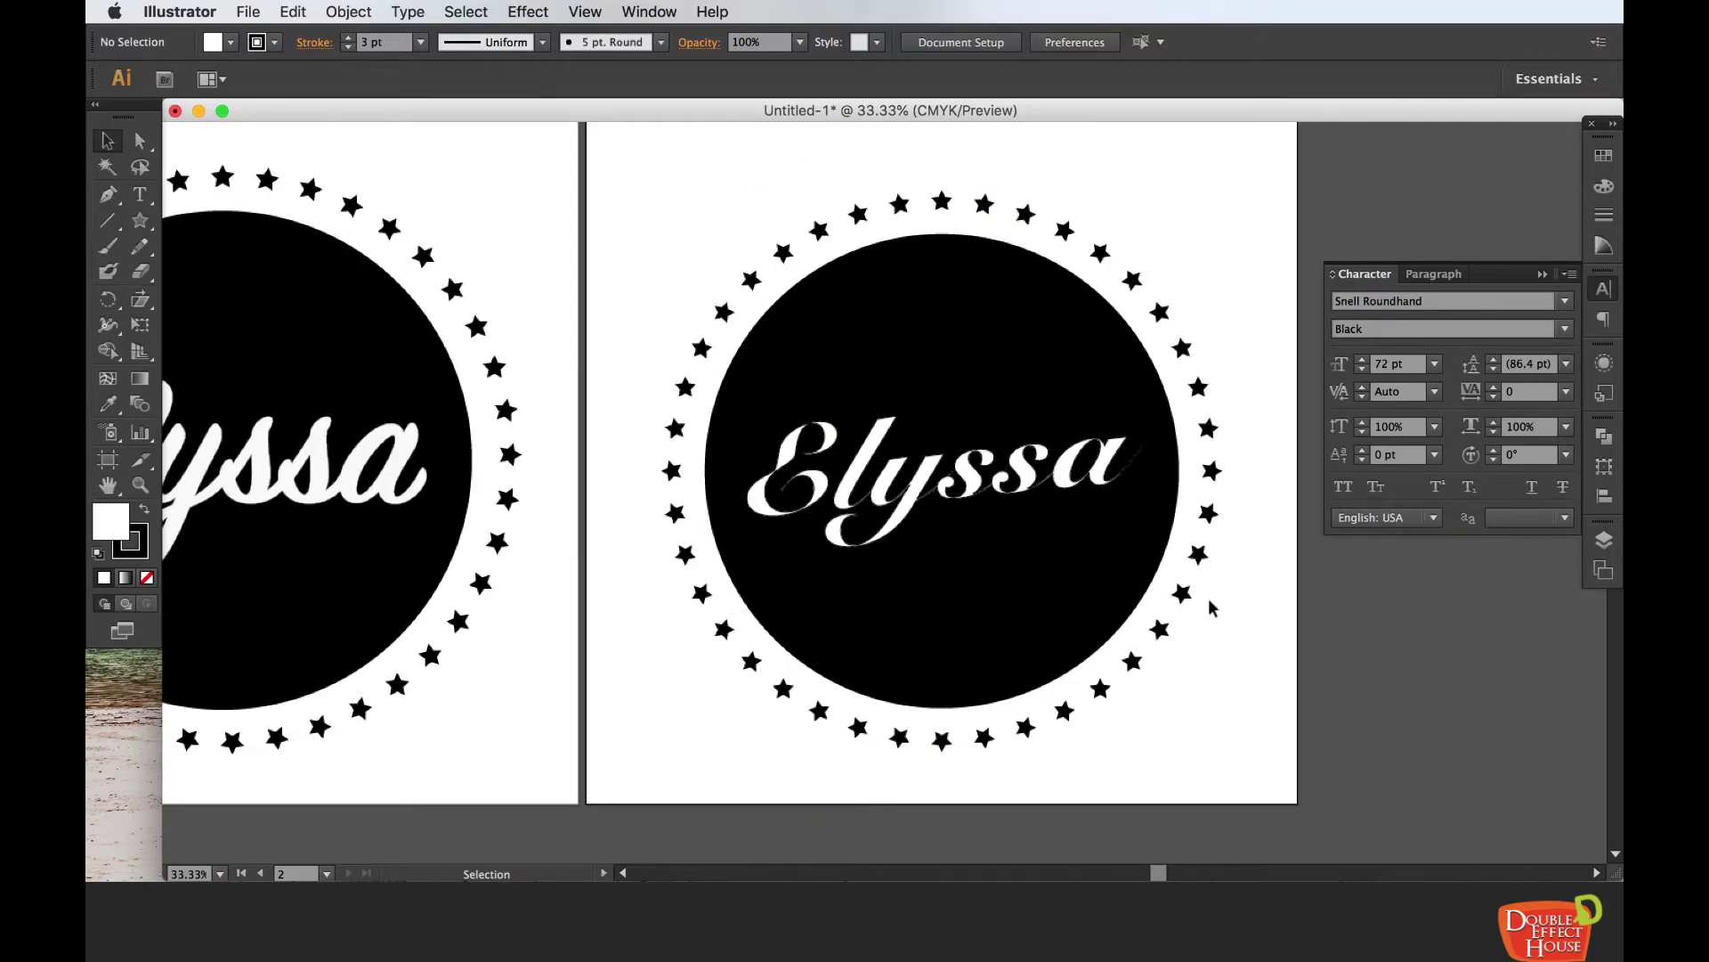
- Collapse the character settings and group the black circle, star ring and sheared name into one object
drag(1222, 695, 1362, 713)
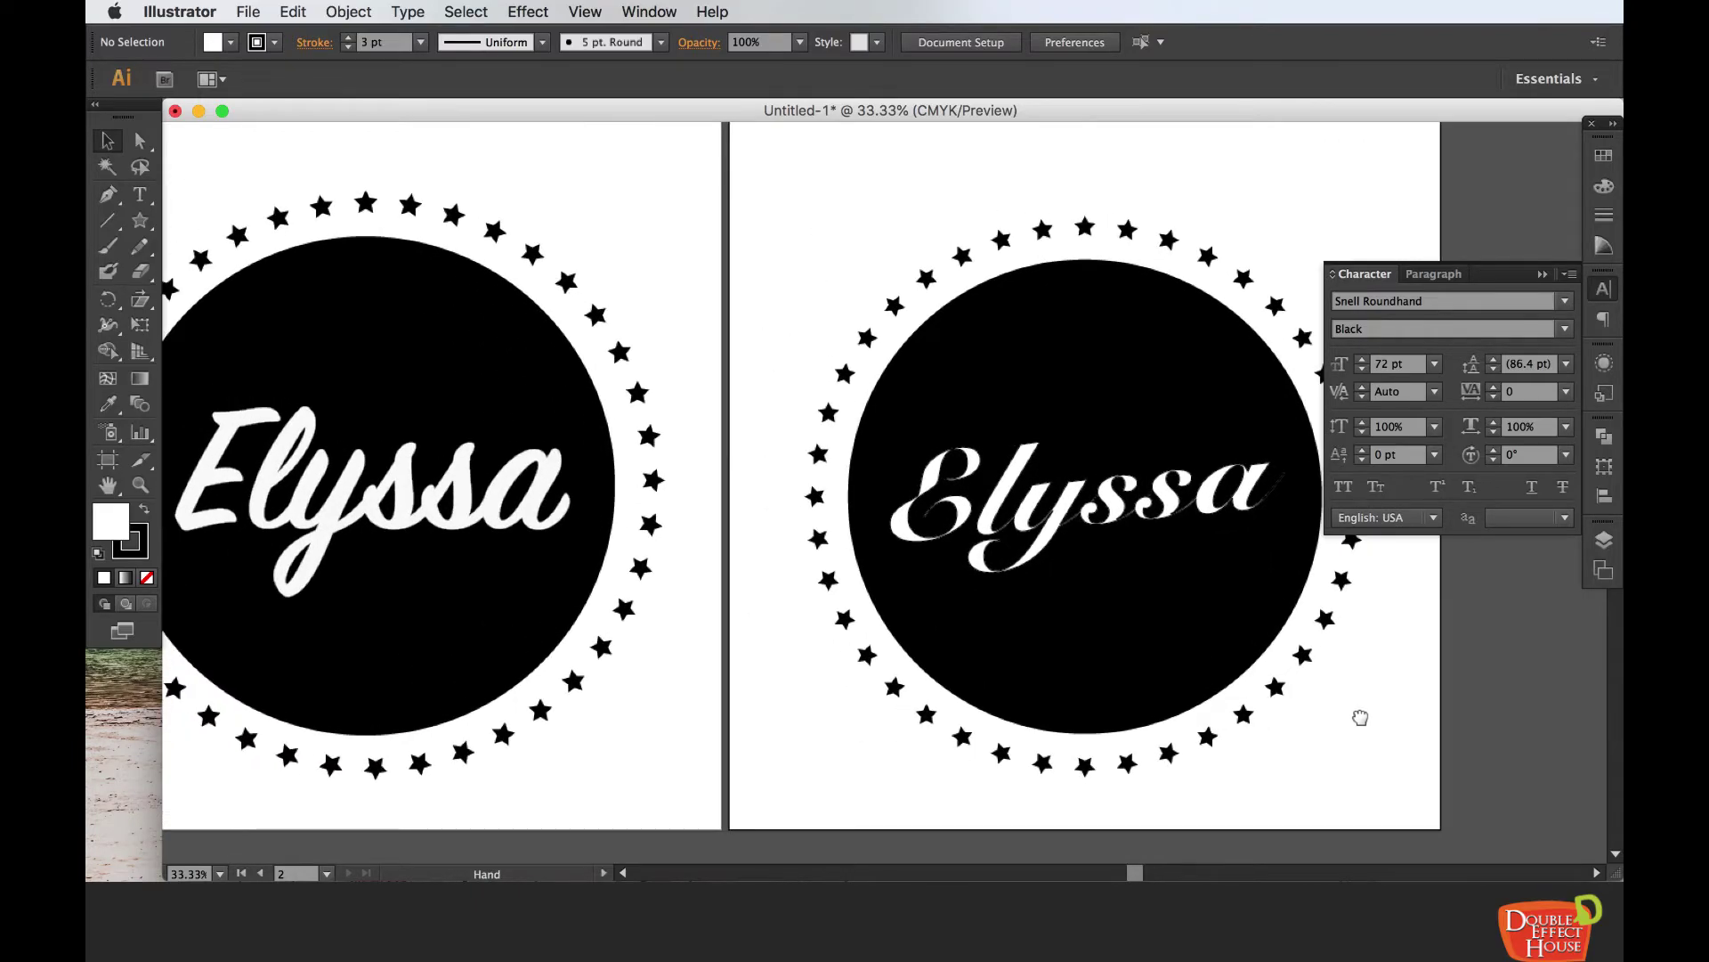
click(1542, 273)
drag(1330, 243, 930, 784)
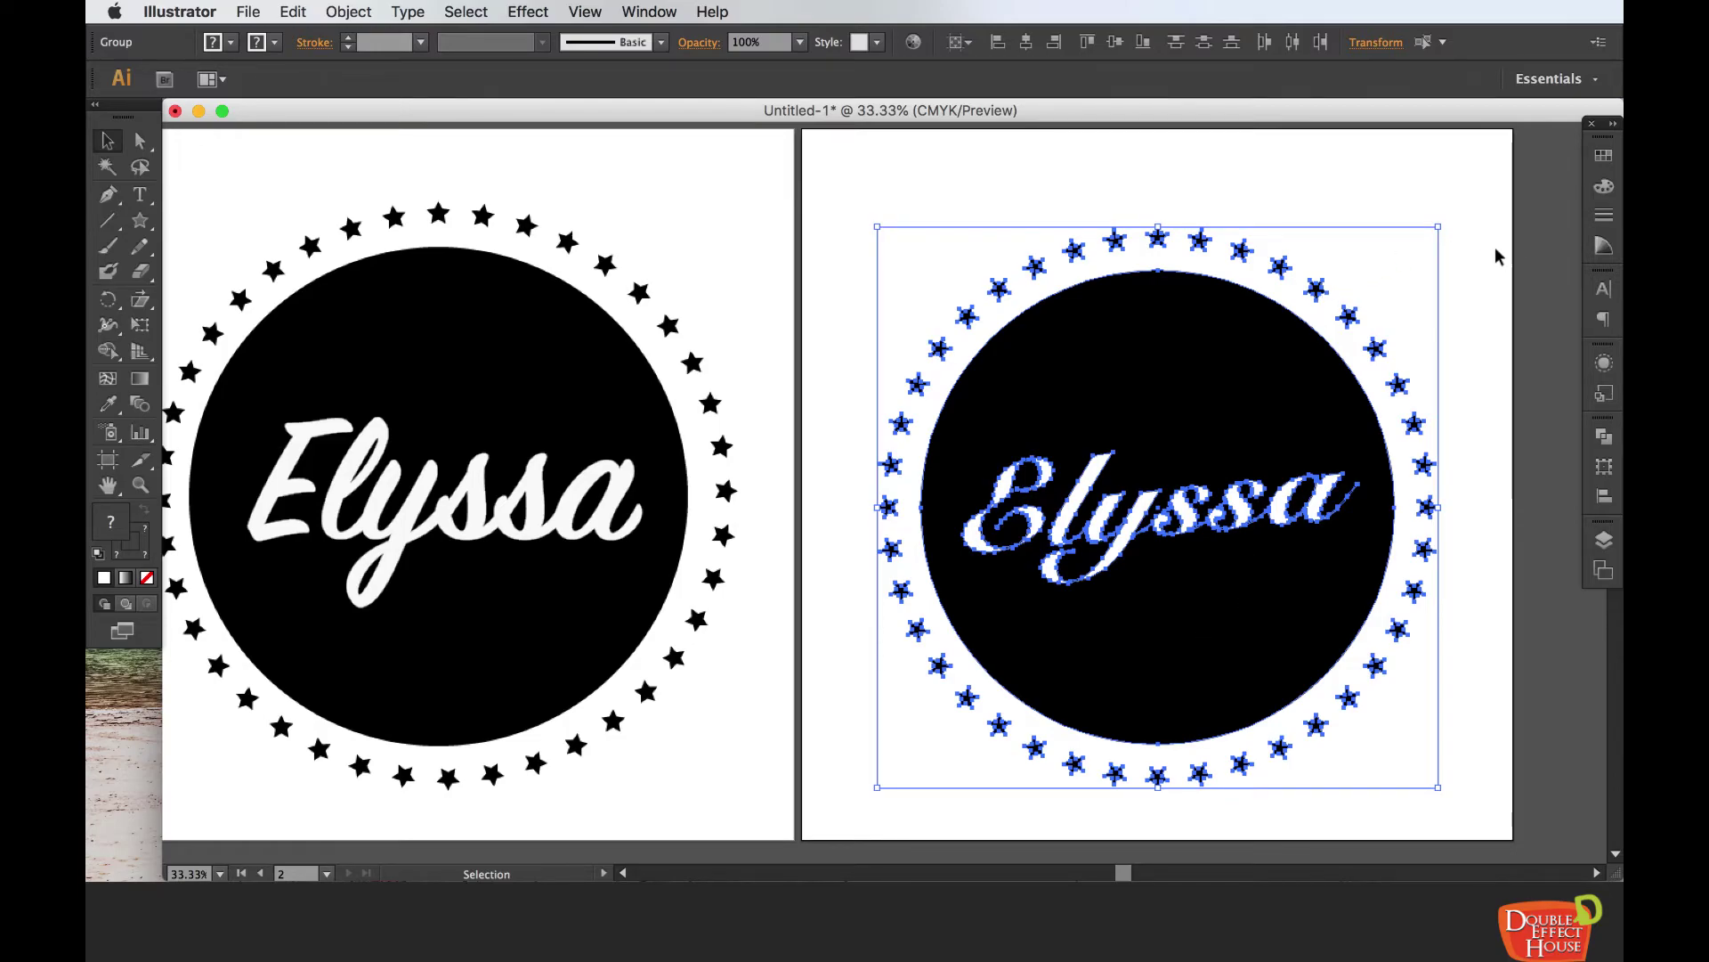
click(1444, 215)
drag(1448, 209, 900, 725)
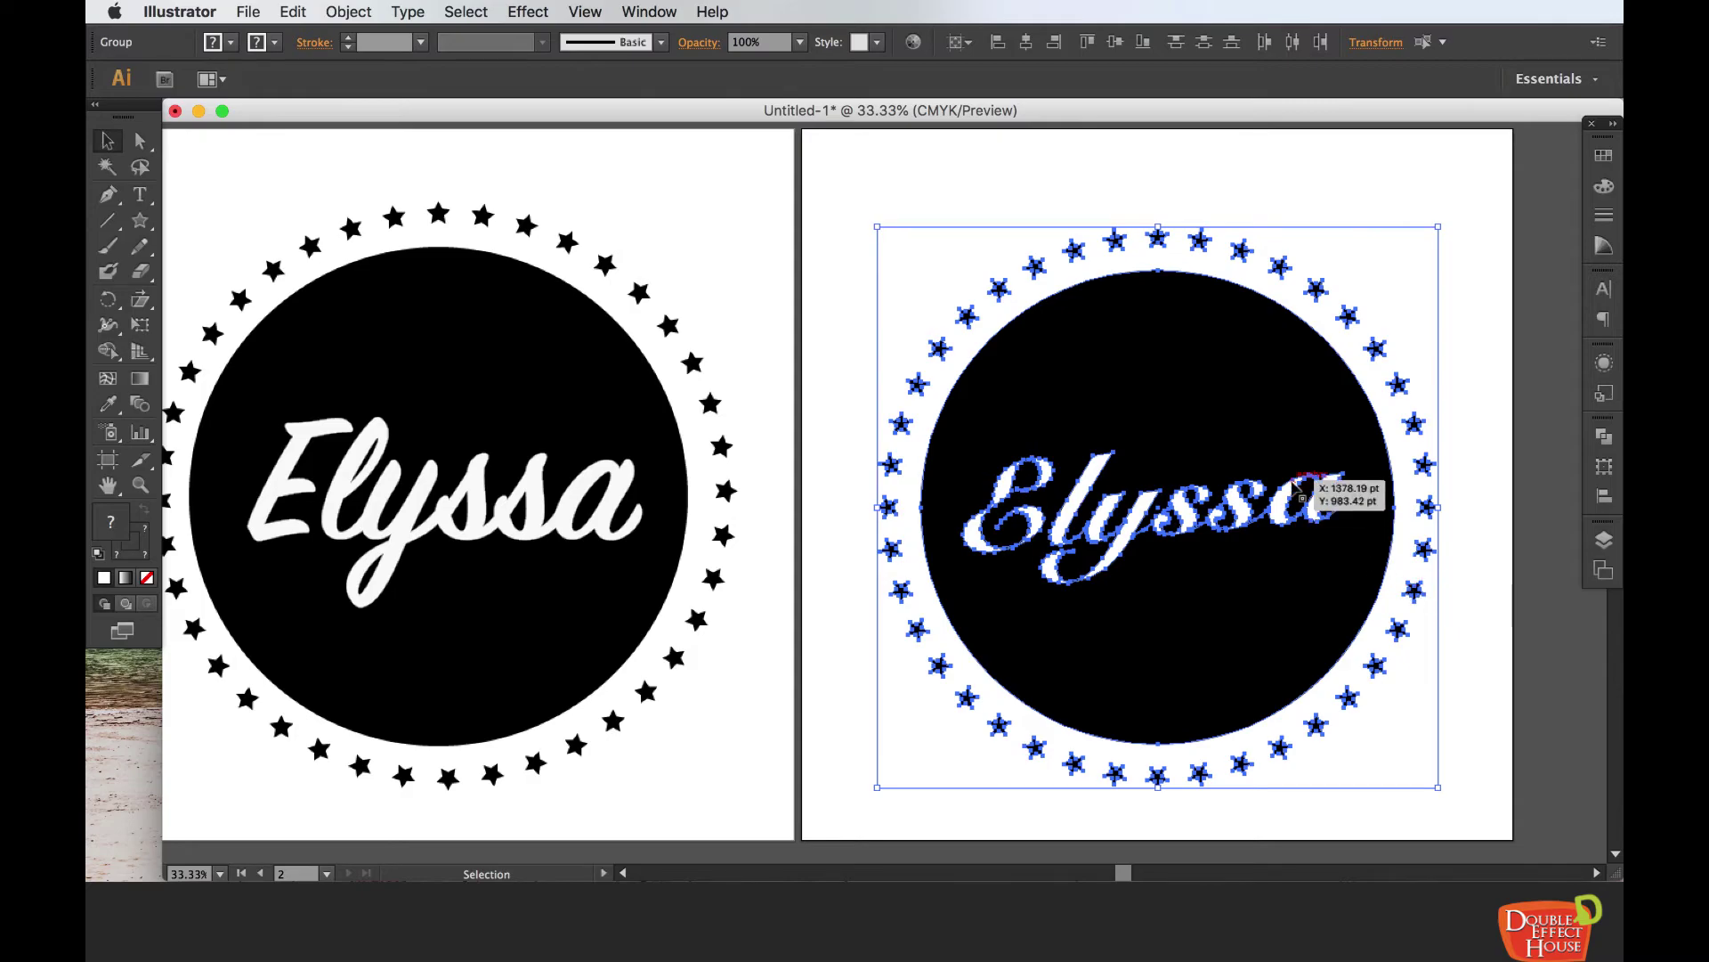
right_click(1221, 409)
click(1283, 510)
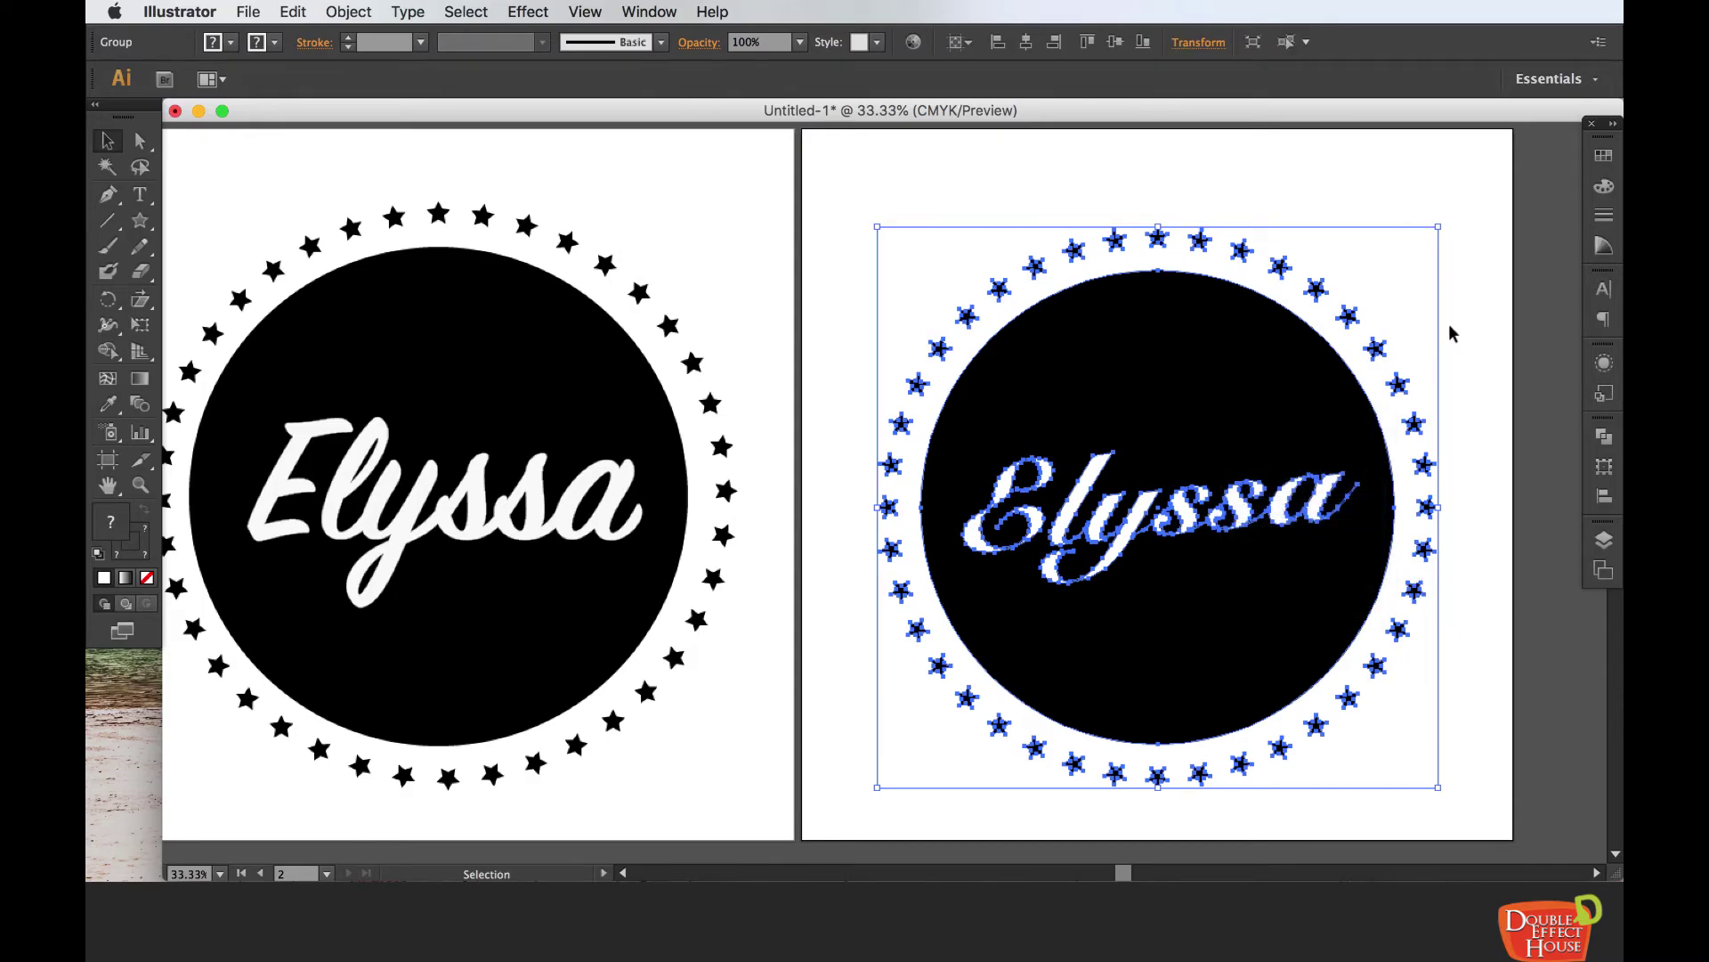
- Move the grouped badge up to the middle of its artboard and deselect it
click(1451, 332)
drag(1206, 426, 1247, 381)
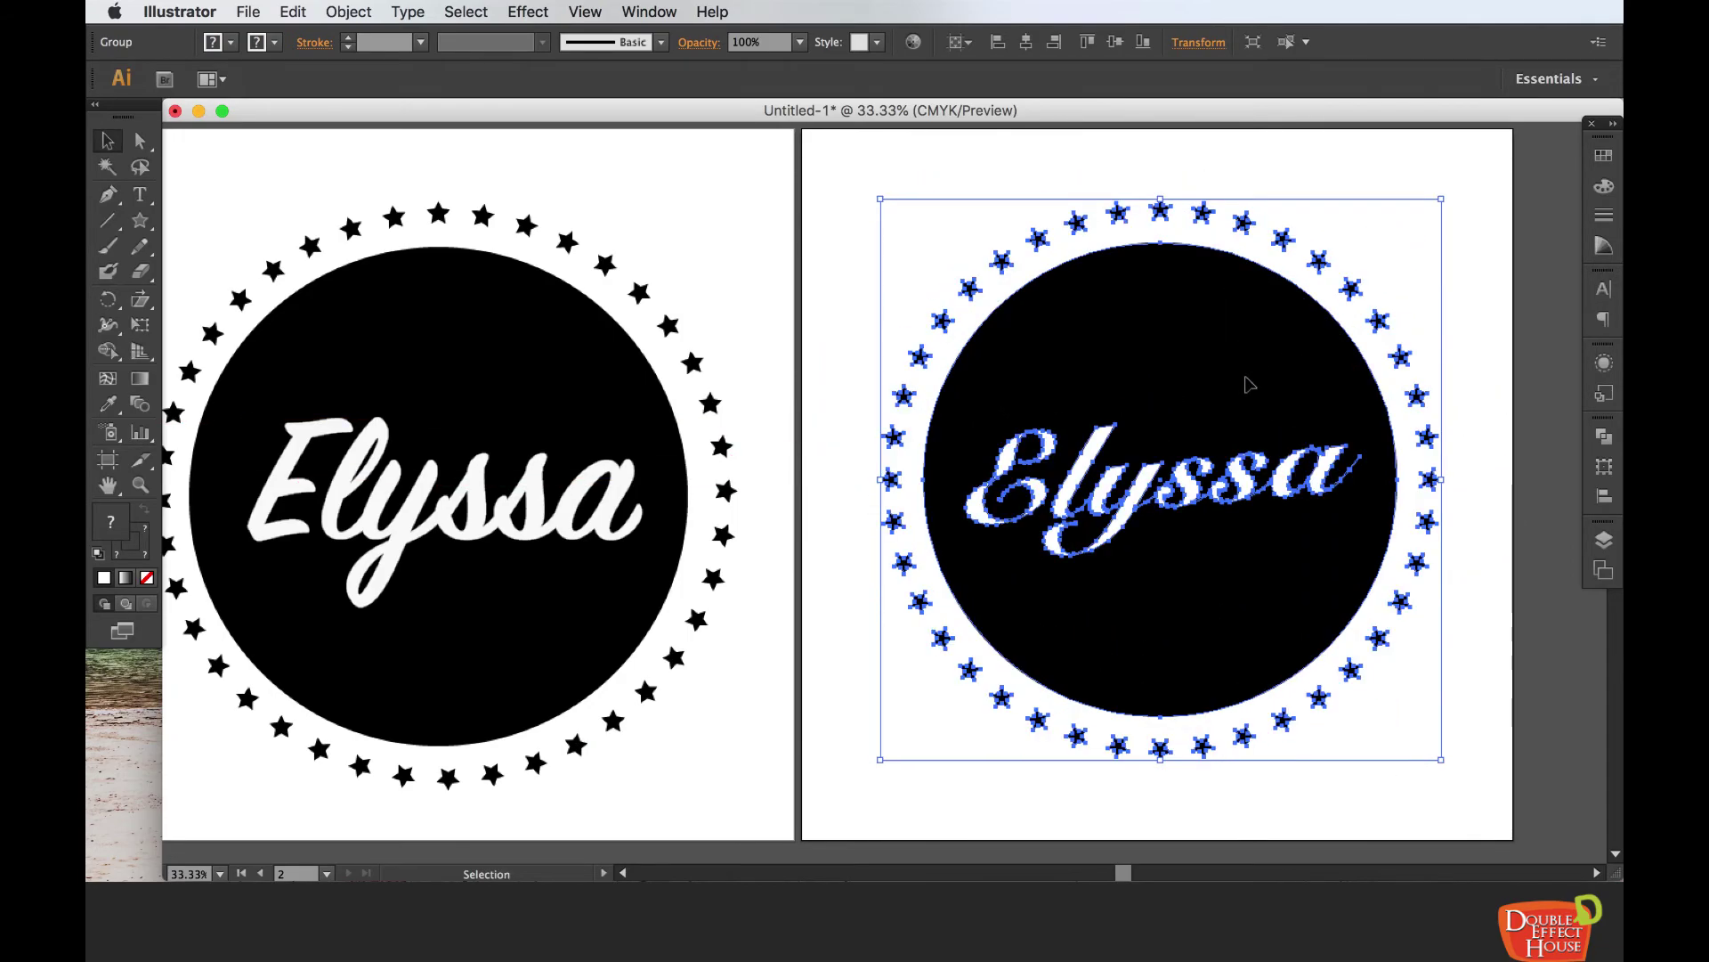
click(1460, 301)
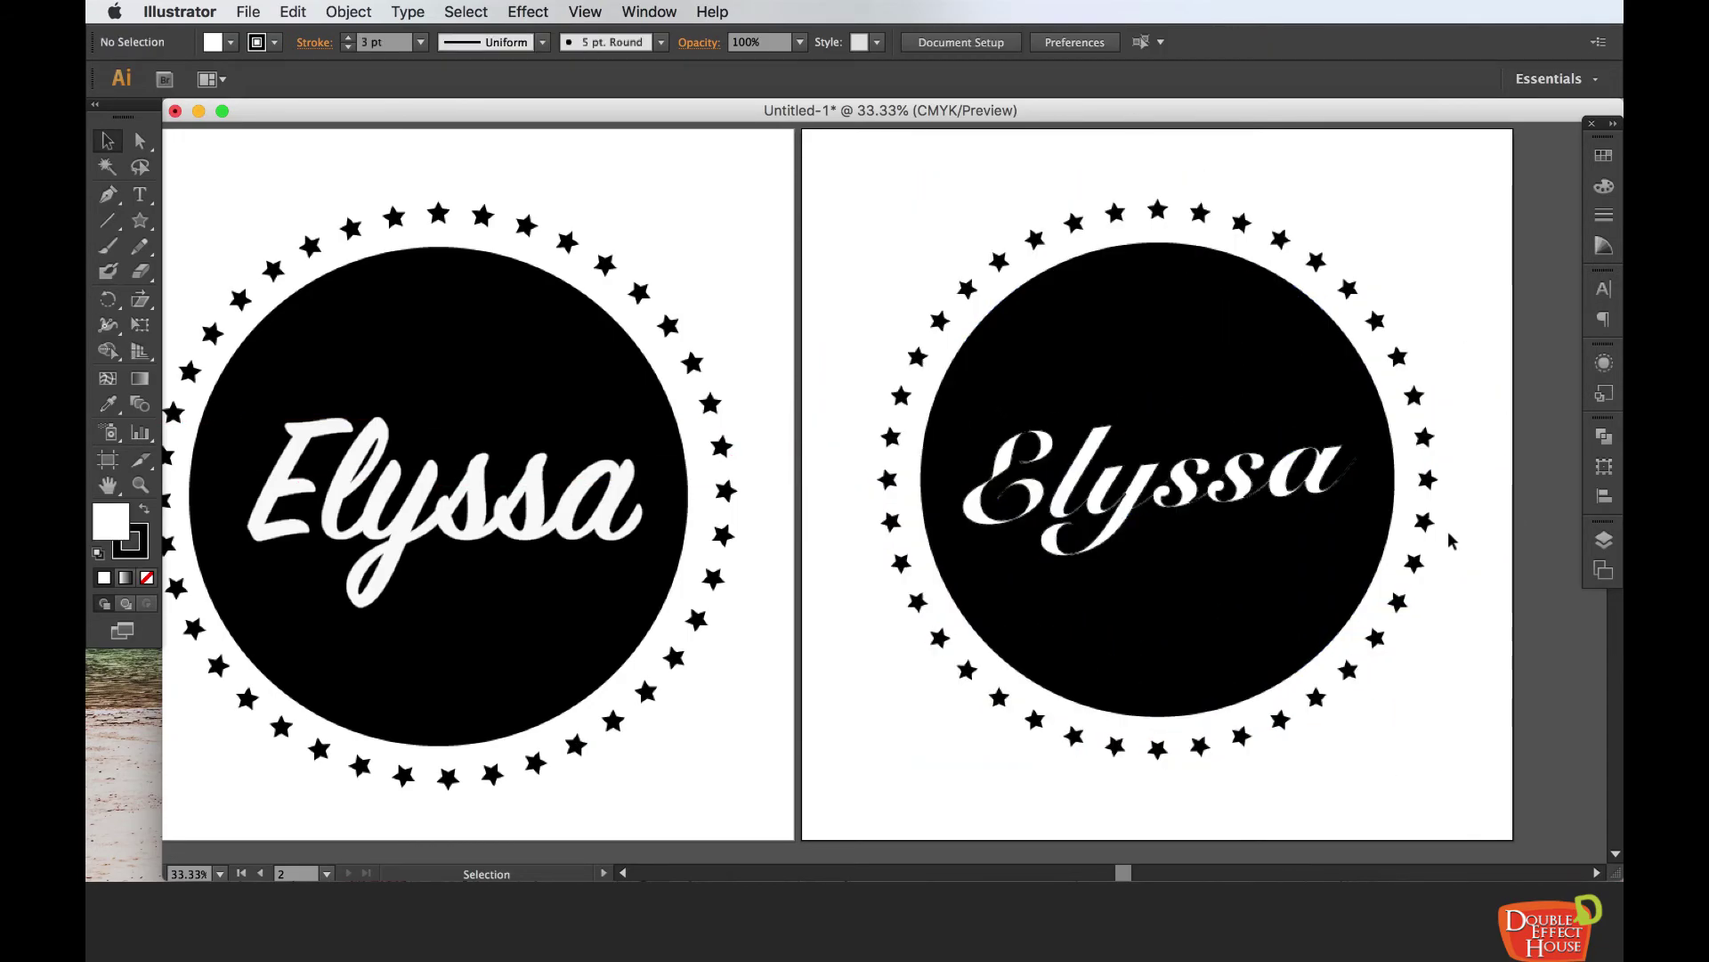